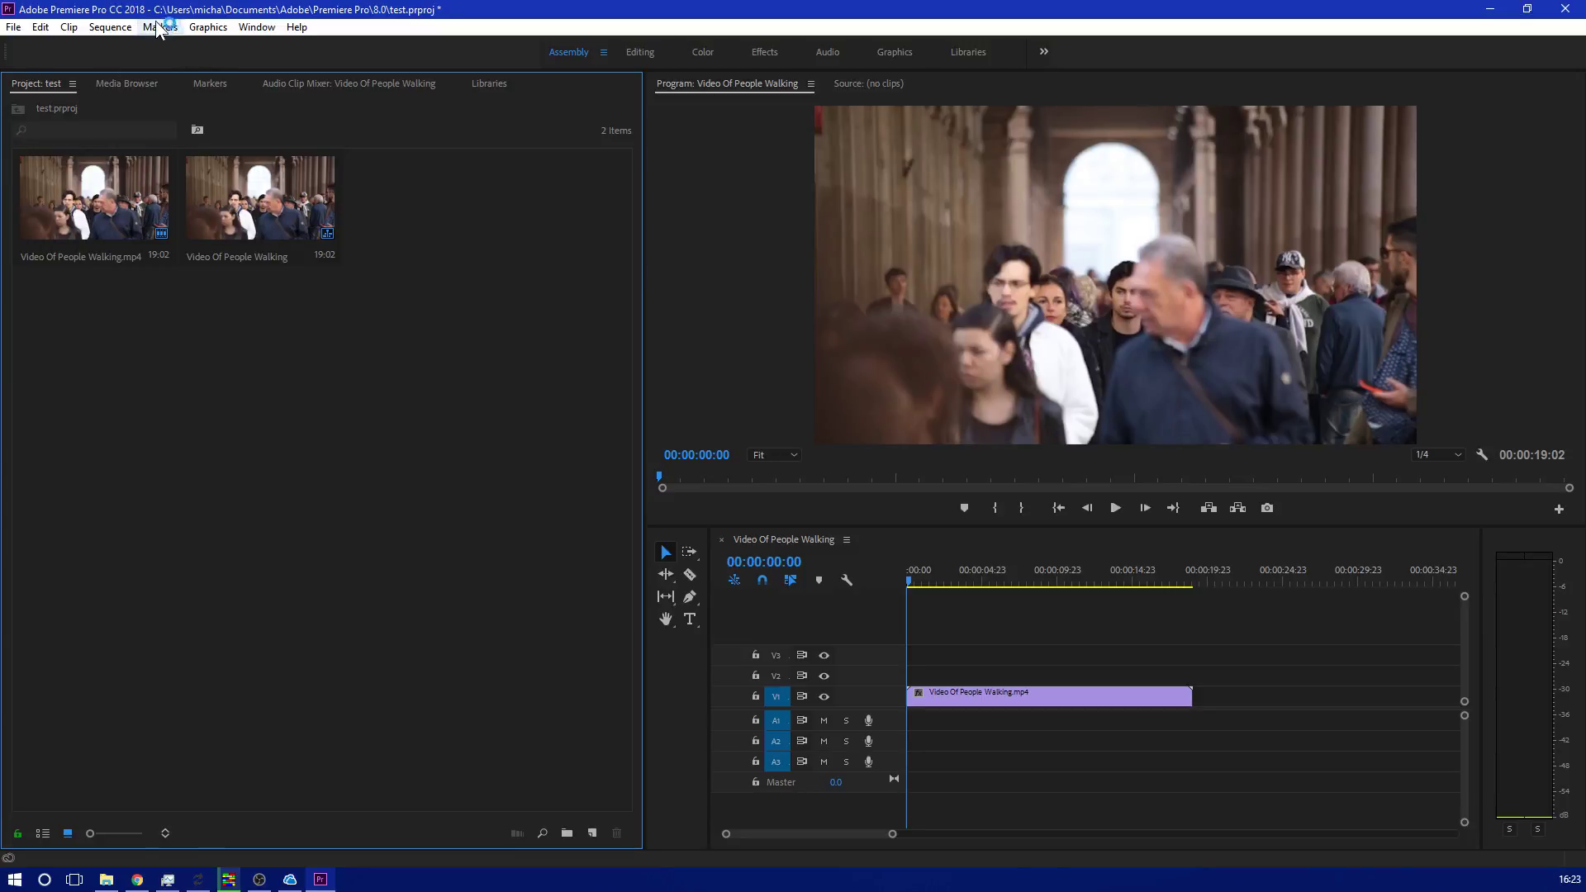
Switch to the Graphics workspace and place the Sports Intro template from [AE] Sports Package at the start of track V1.
click(1115, 507)
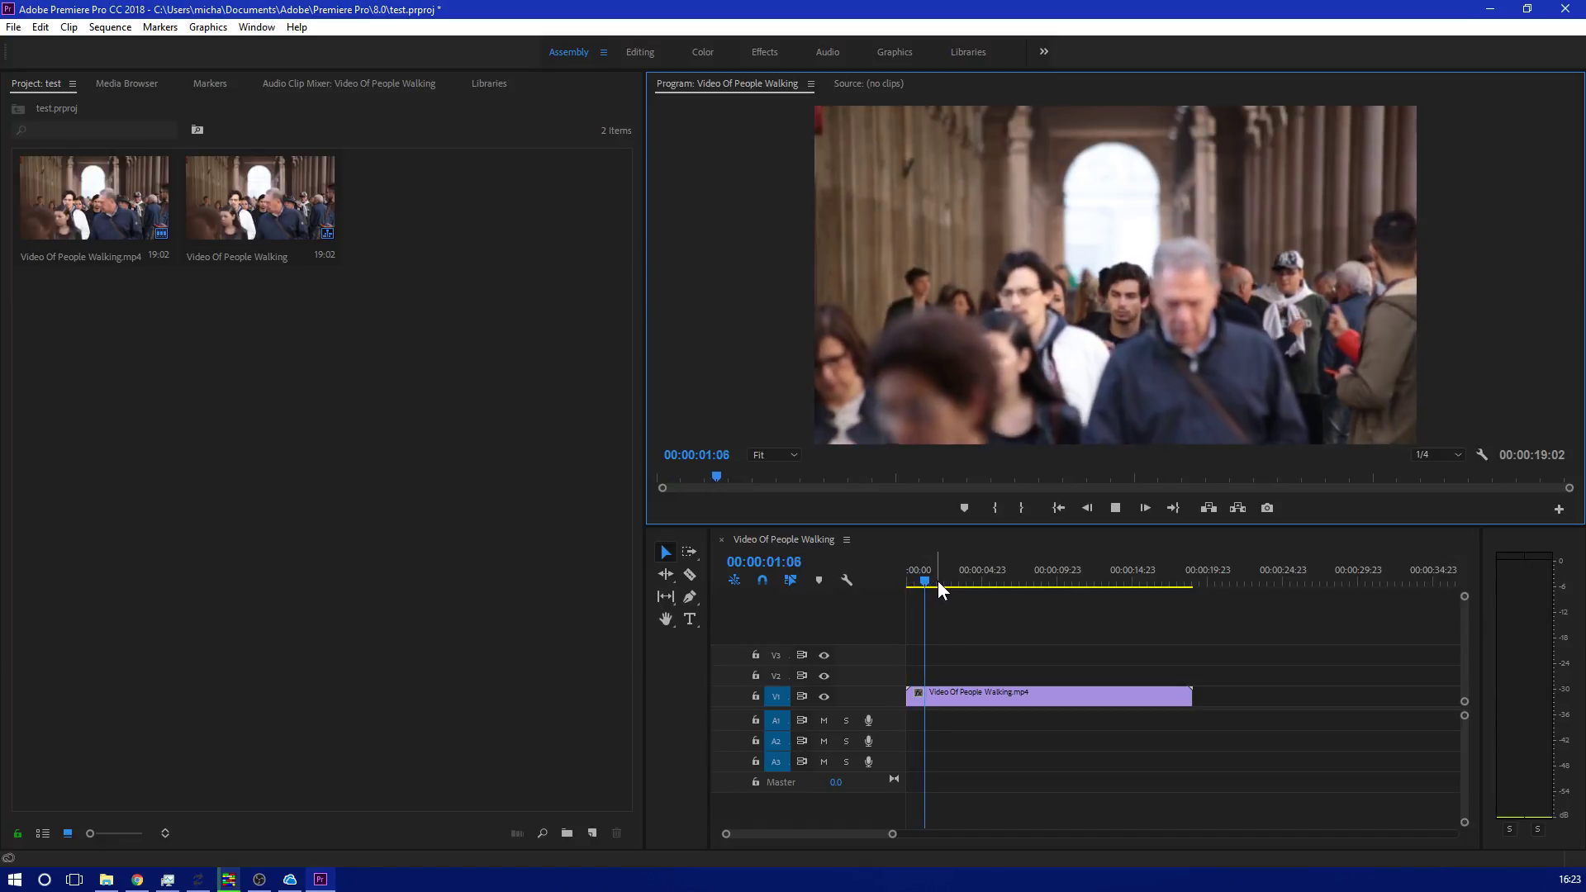
drag(946, 581, 909, 574)
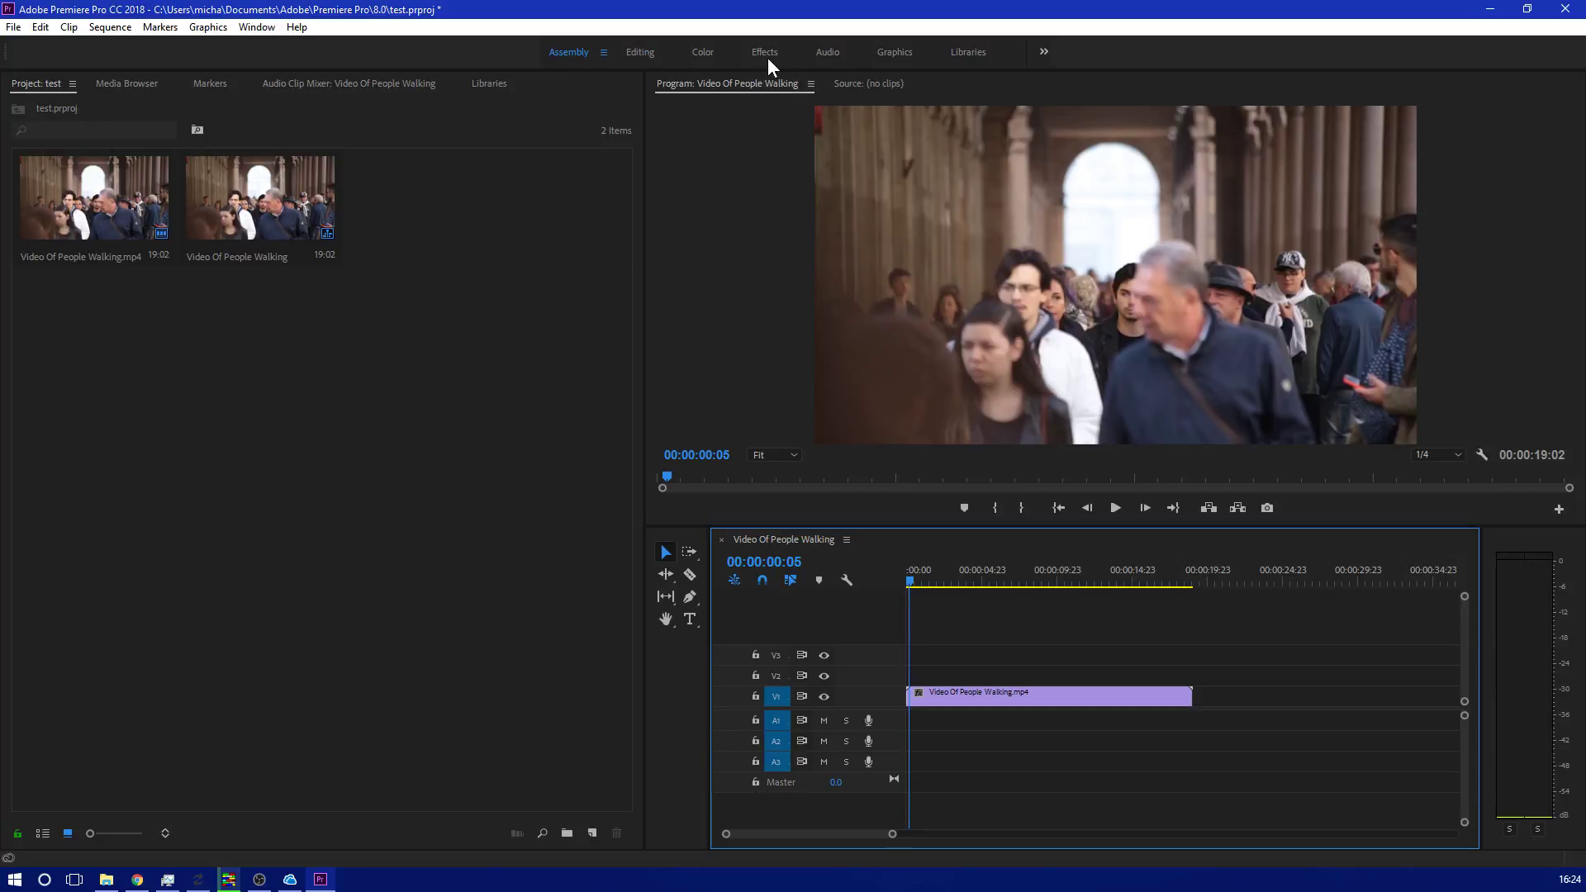
click(895, 53)
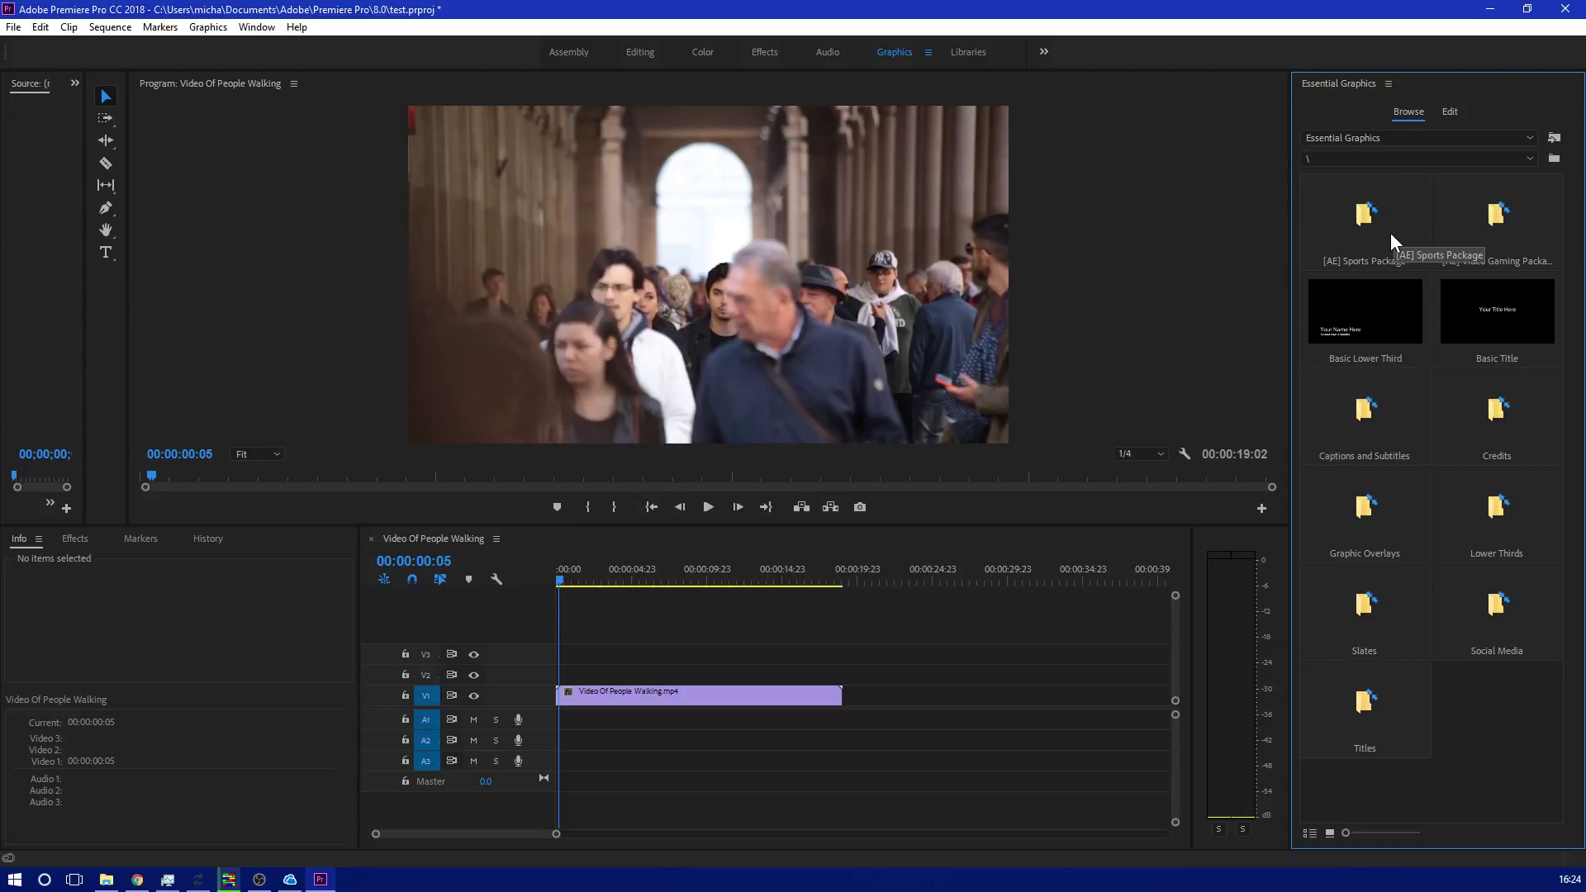
double_click(1355, 235)
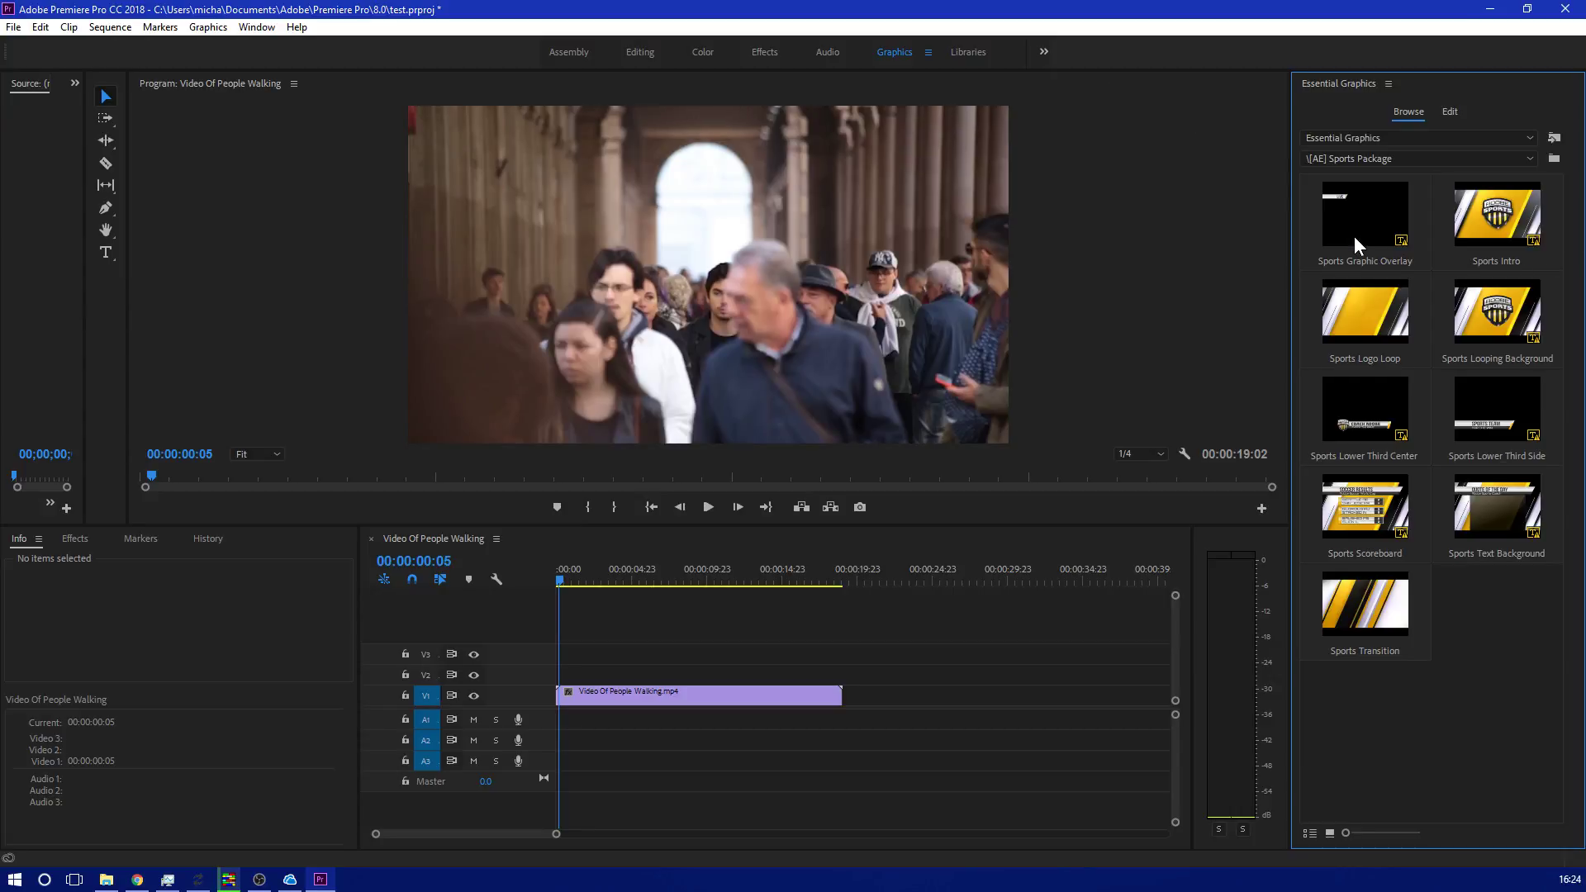
drag(1498, 227, 553, 701)
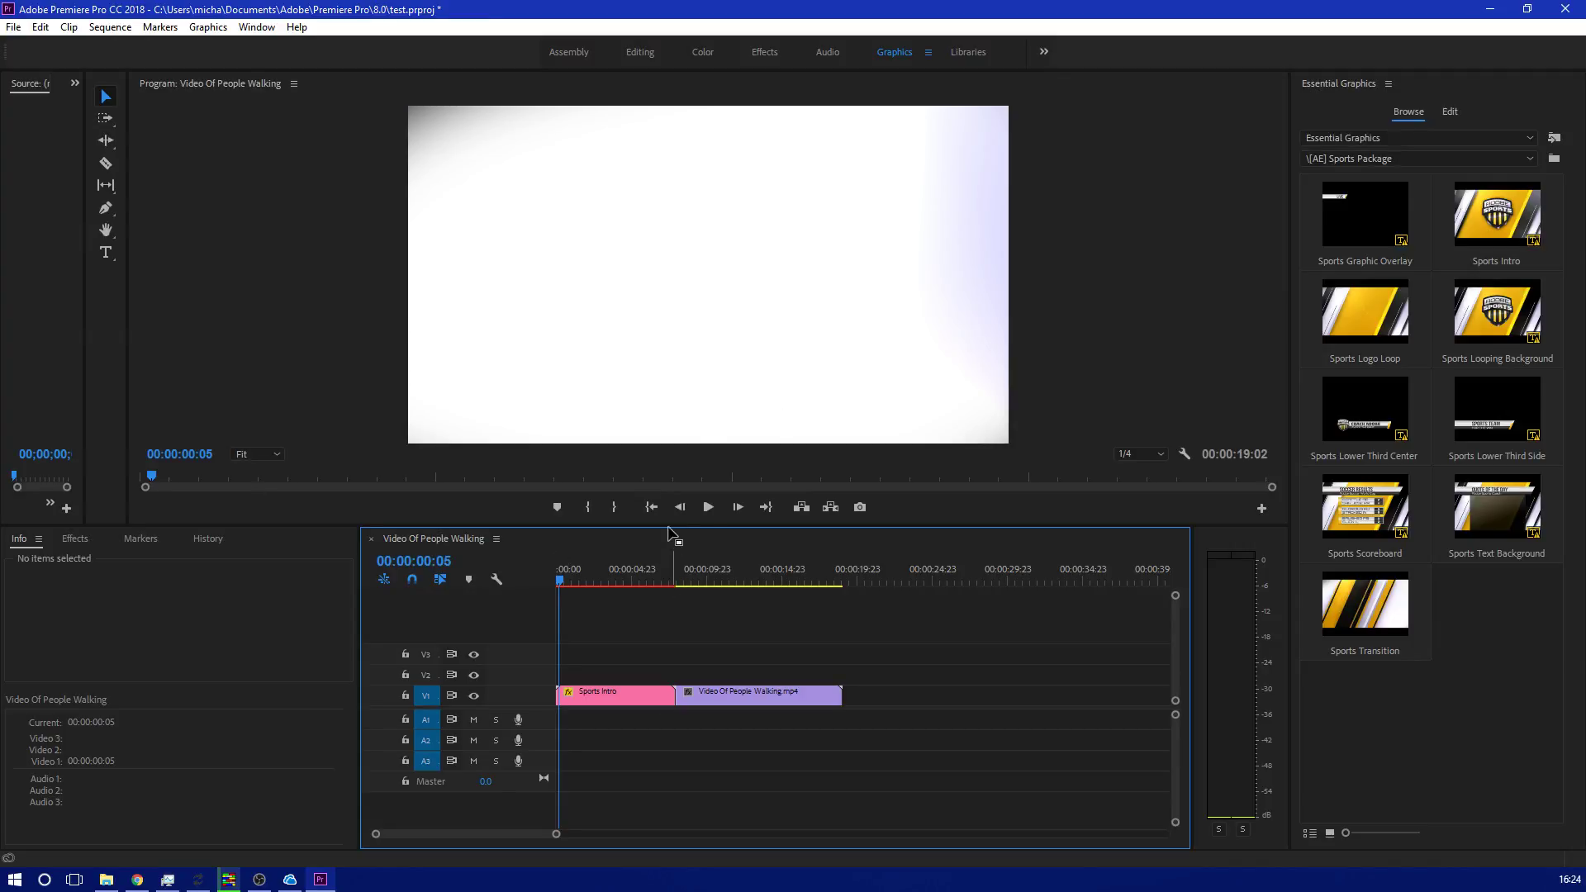
Play the Sports Intro graphic in the sequence and widen the source monitor area.
click(707, 508)
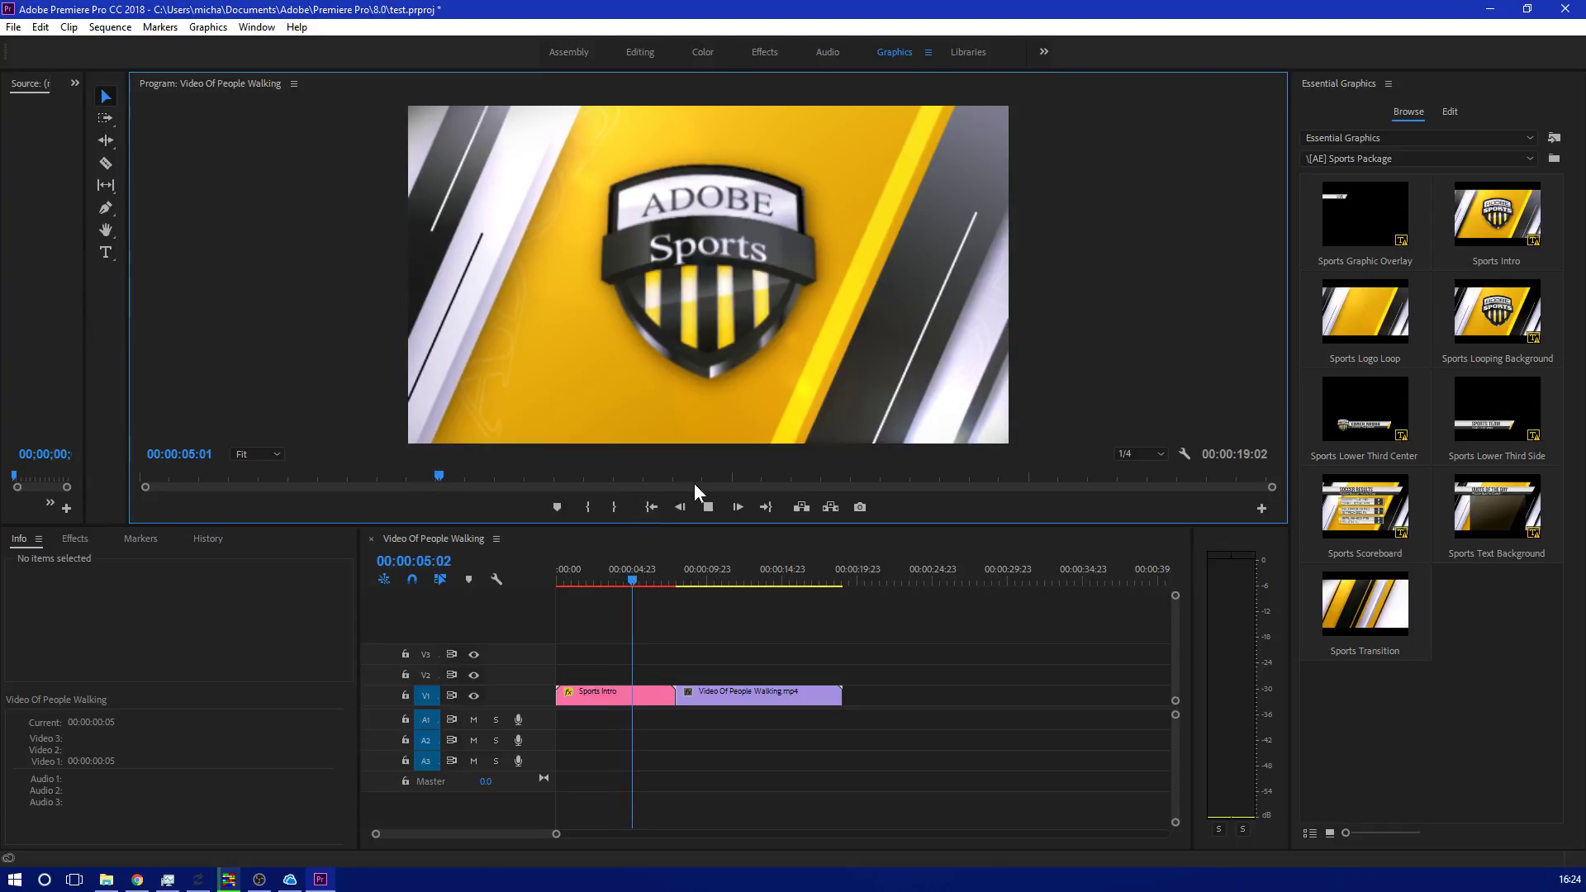
click(701, 506)
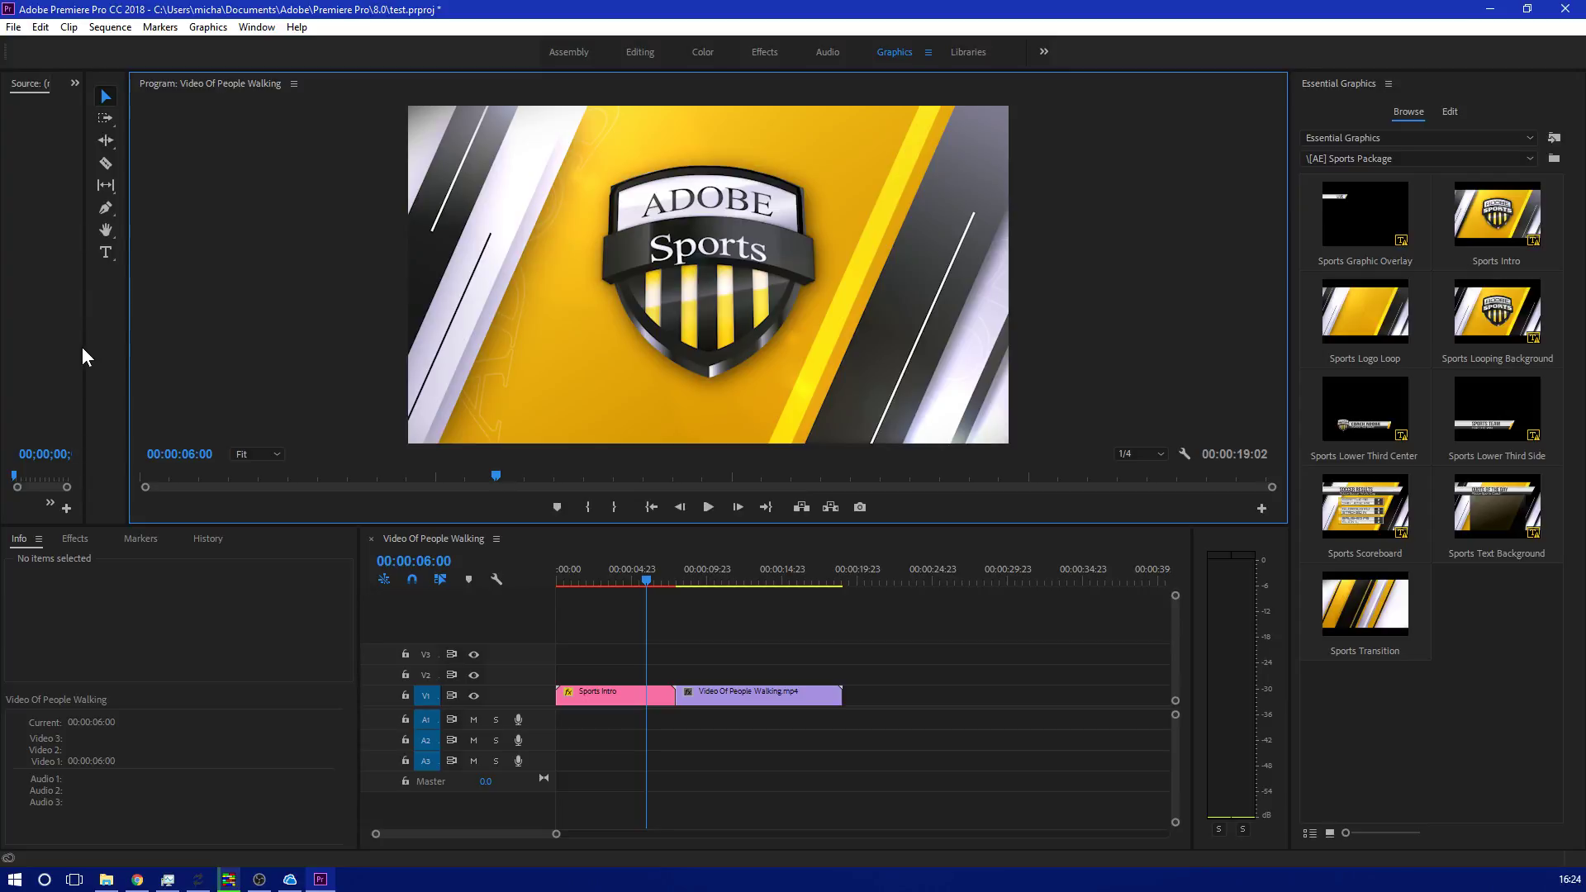
drag(86, 348, 253, 346)
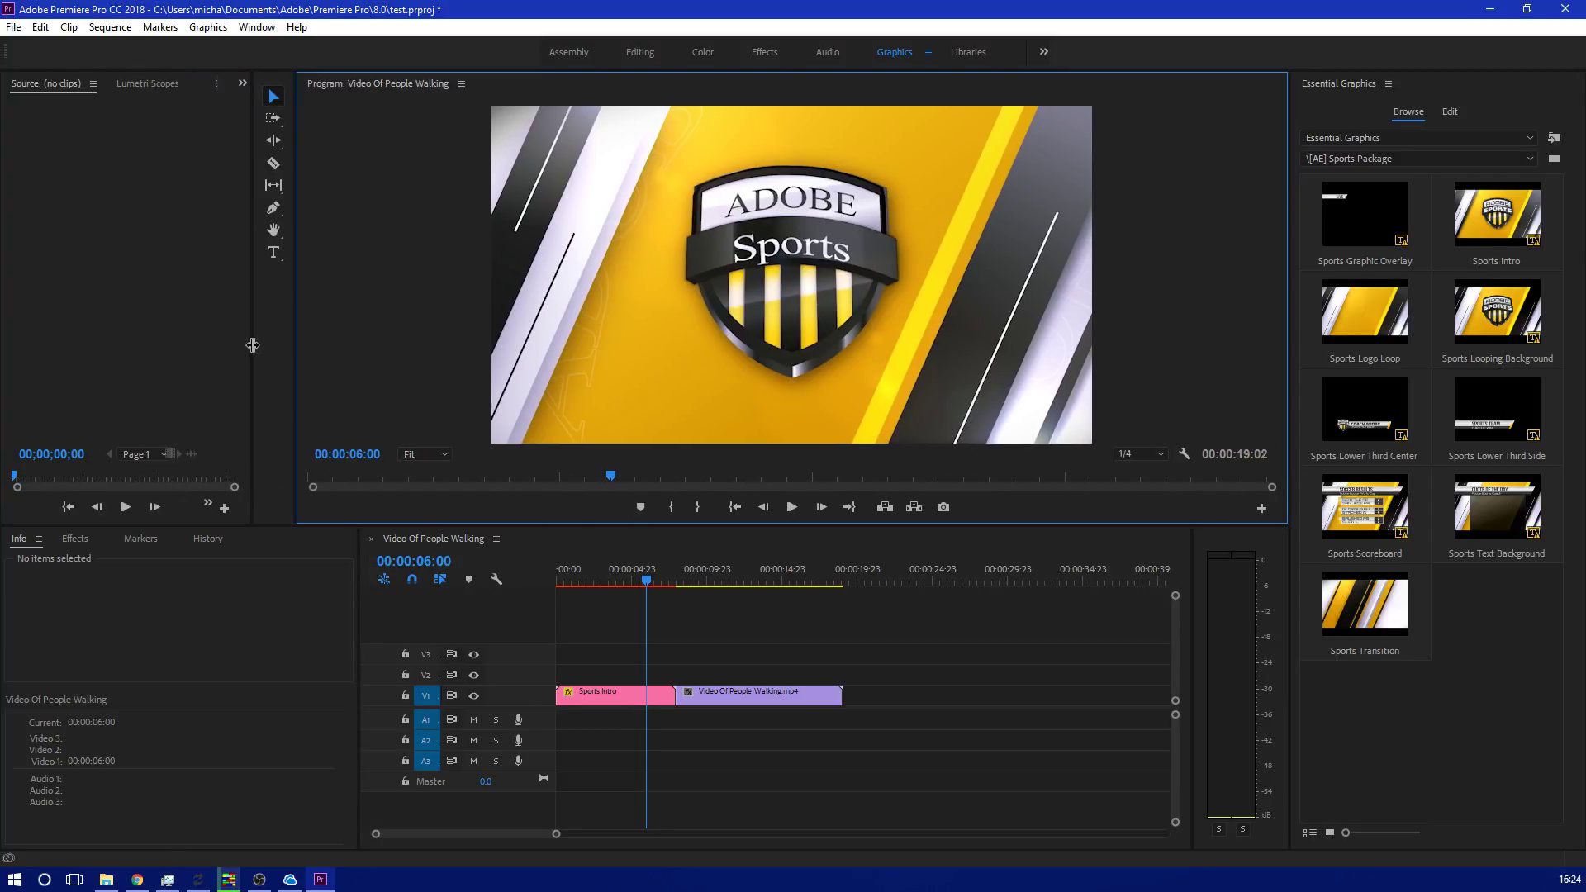
drag(647, 591, 550, 591)
Open the Sports Intro clip's editable properties with the playhead at 00:00:01:13.
double_click(655, 697)
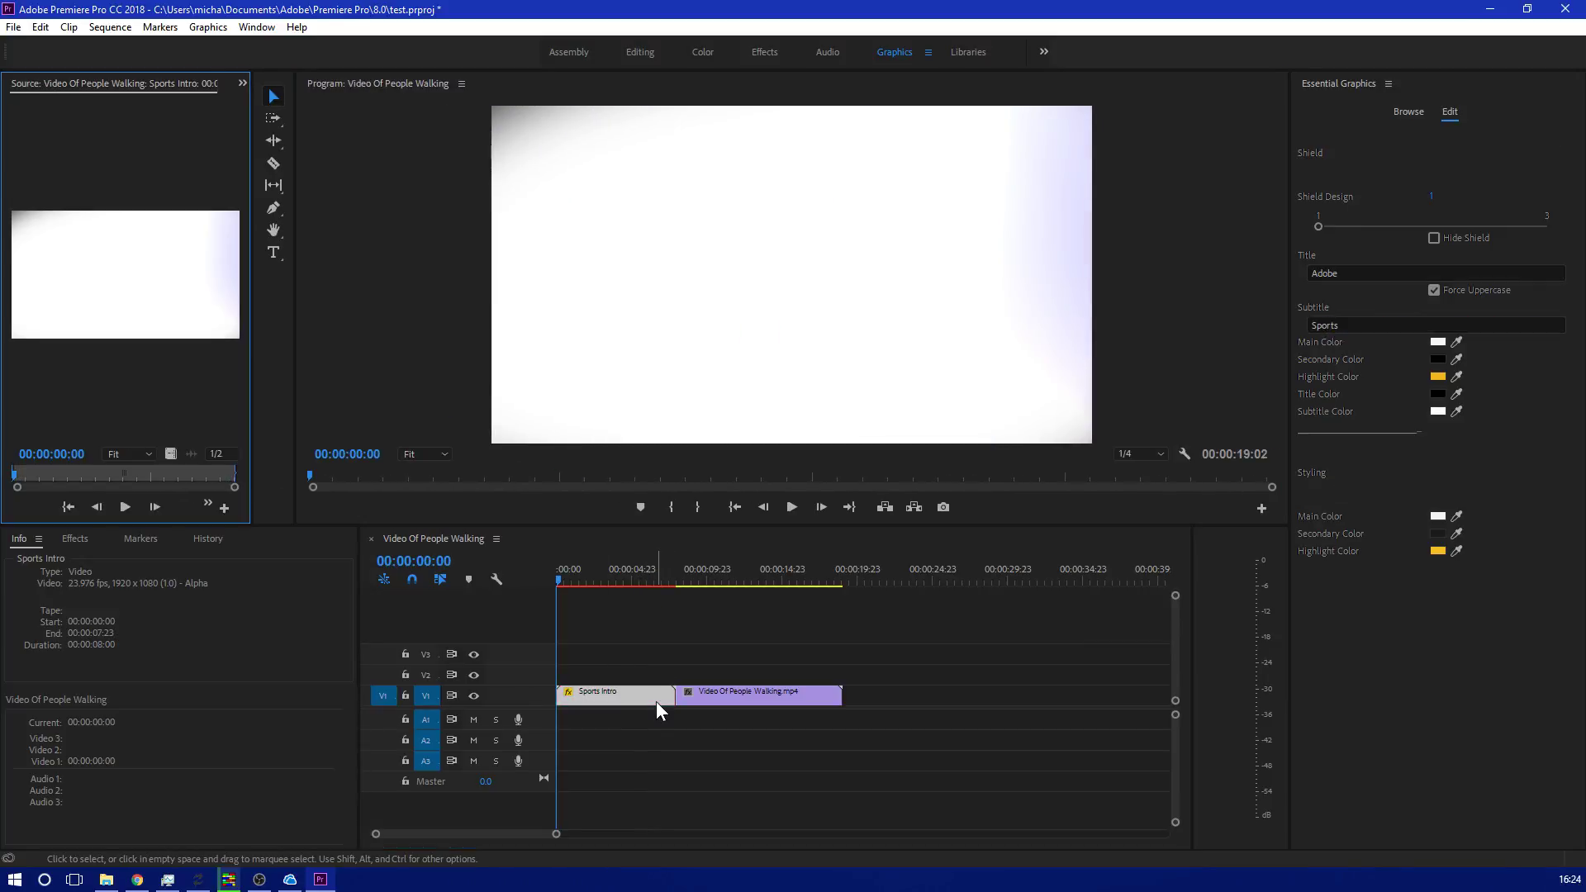
drag(567, 580, 581, 611)
double_click(597, 692)
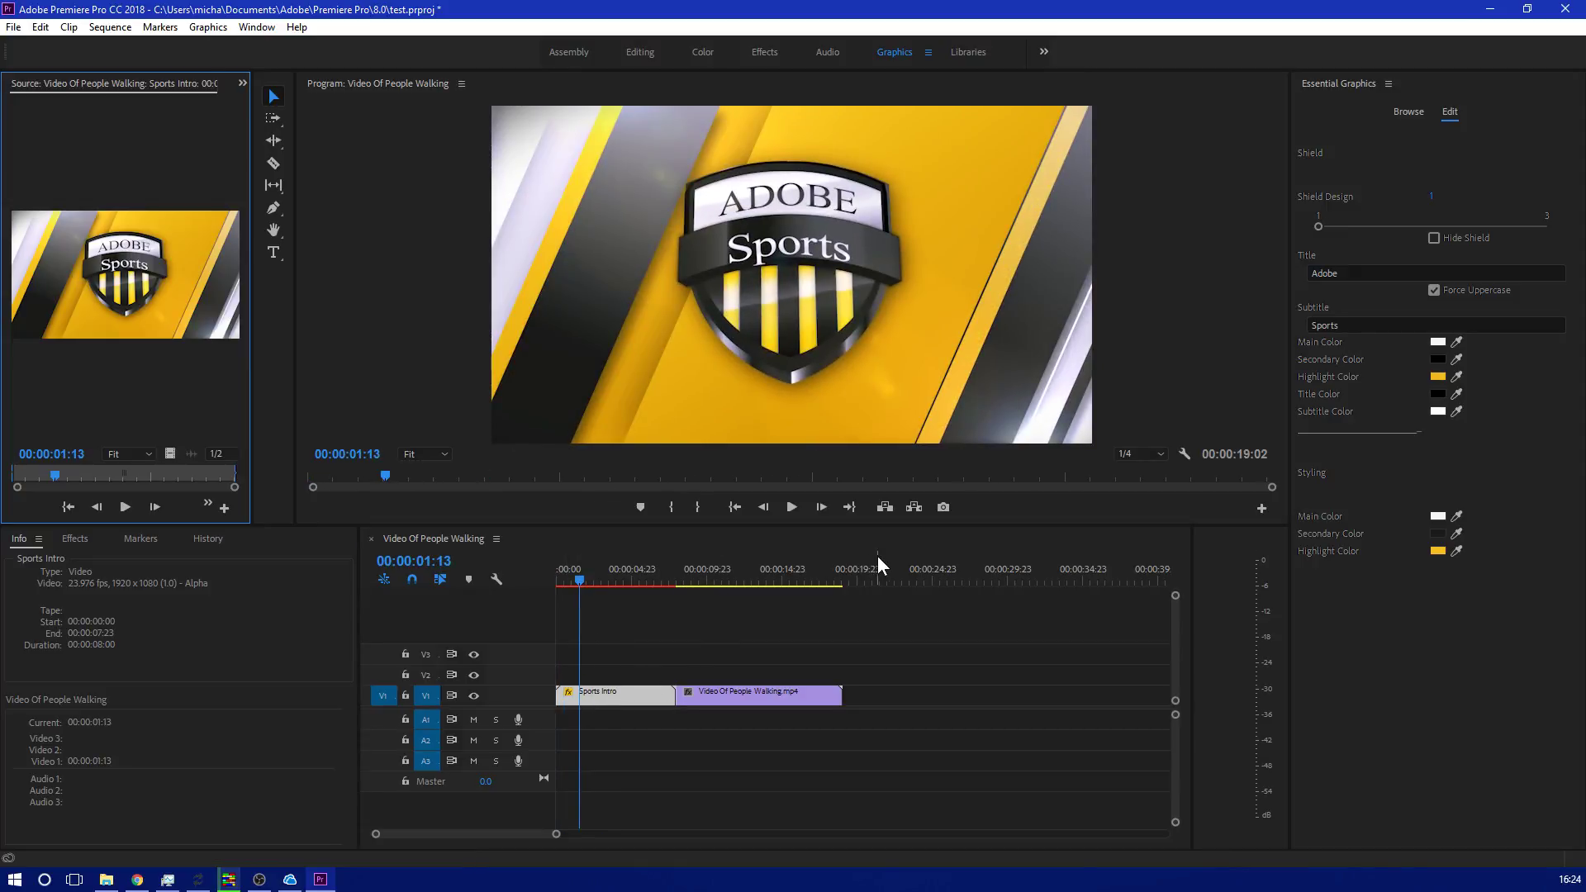
Set the intro's title to "Insert Title Here" and its subtitle to "Insert whatever here".
click(1351, 267)
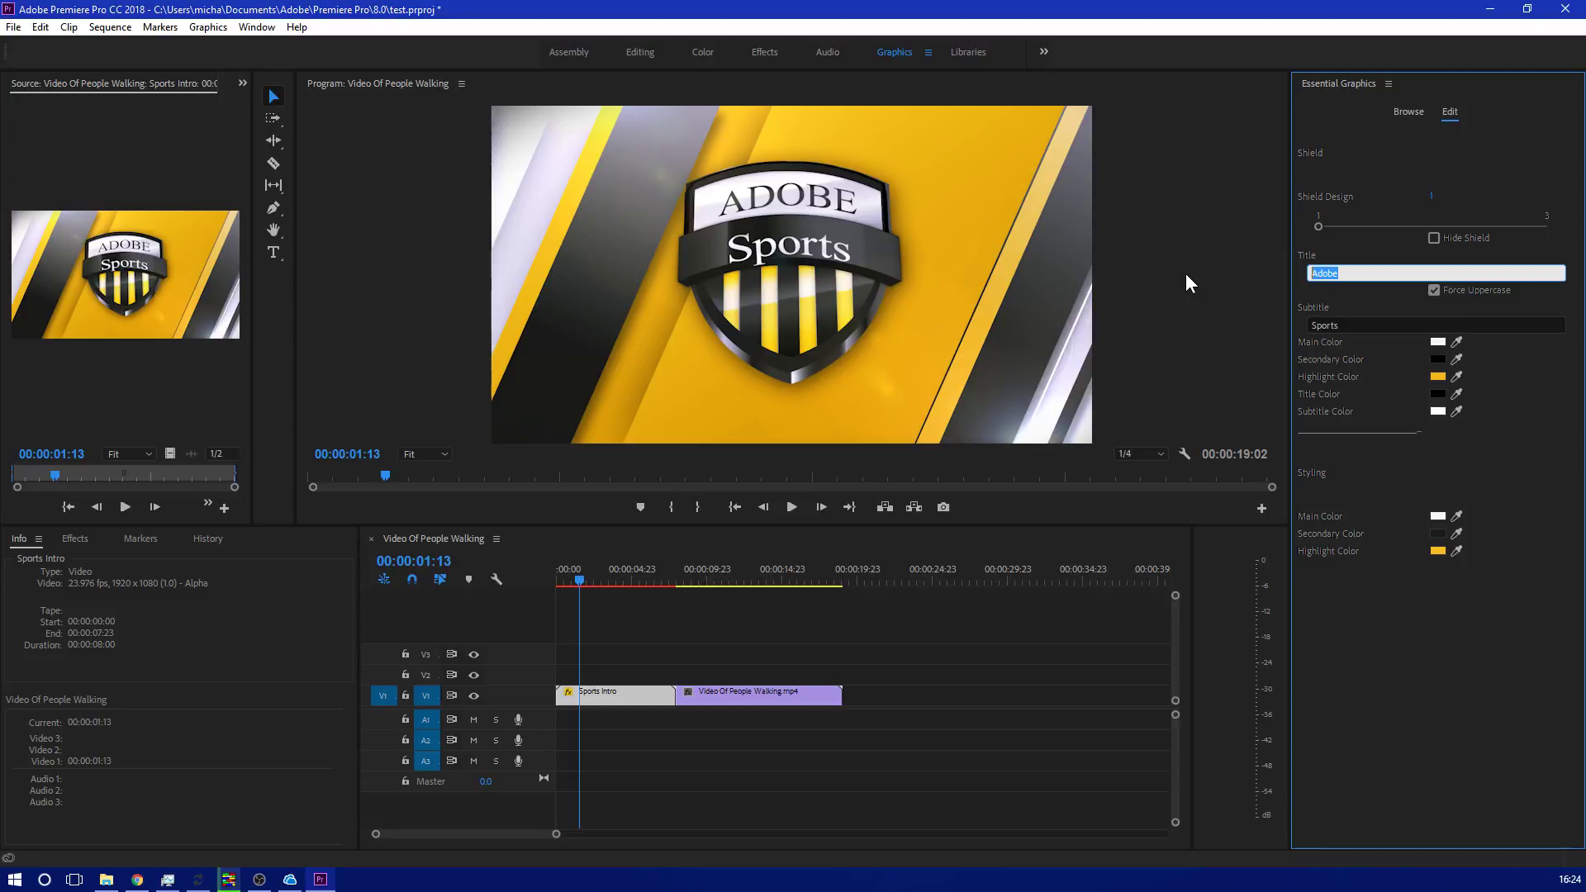
text(Insert Title Here)
key(Return)
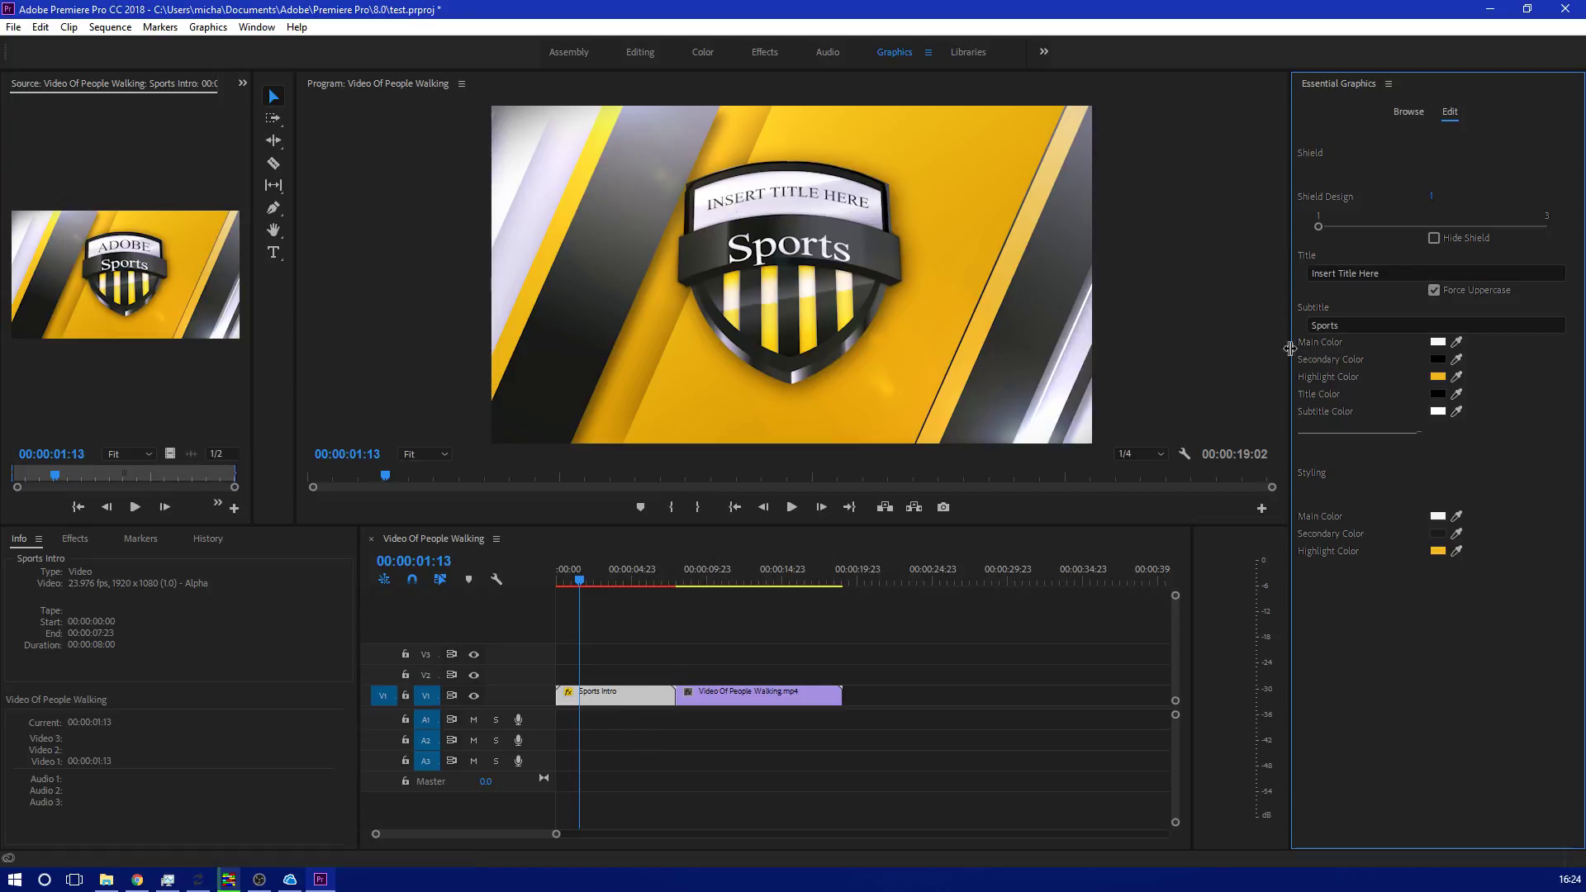
click(1348, 325)
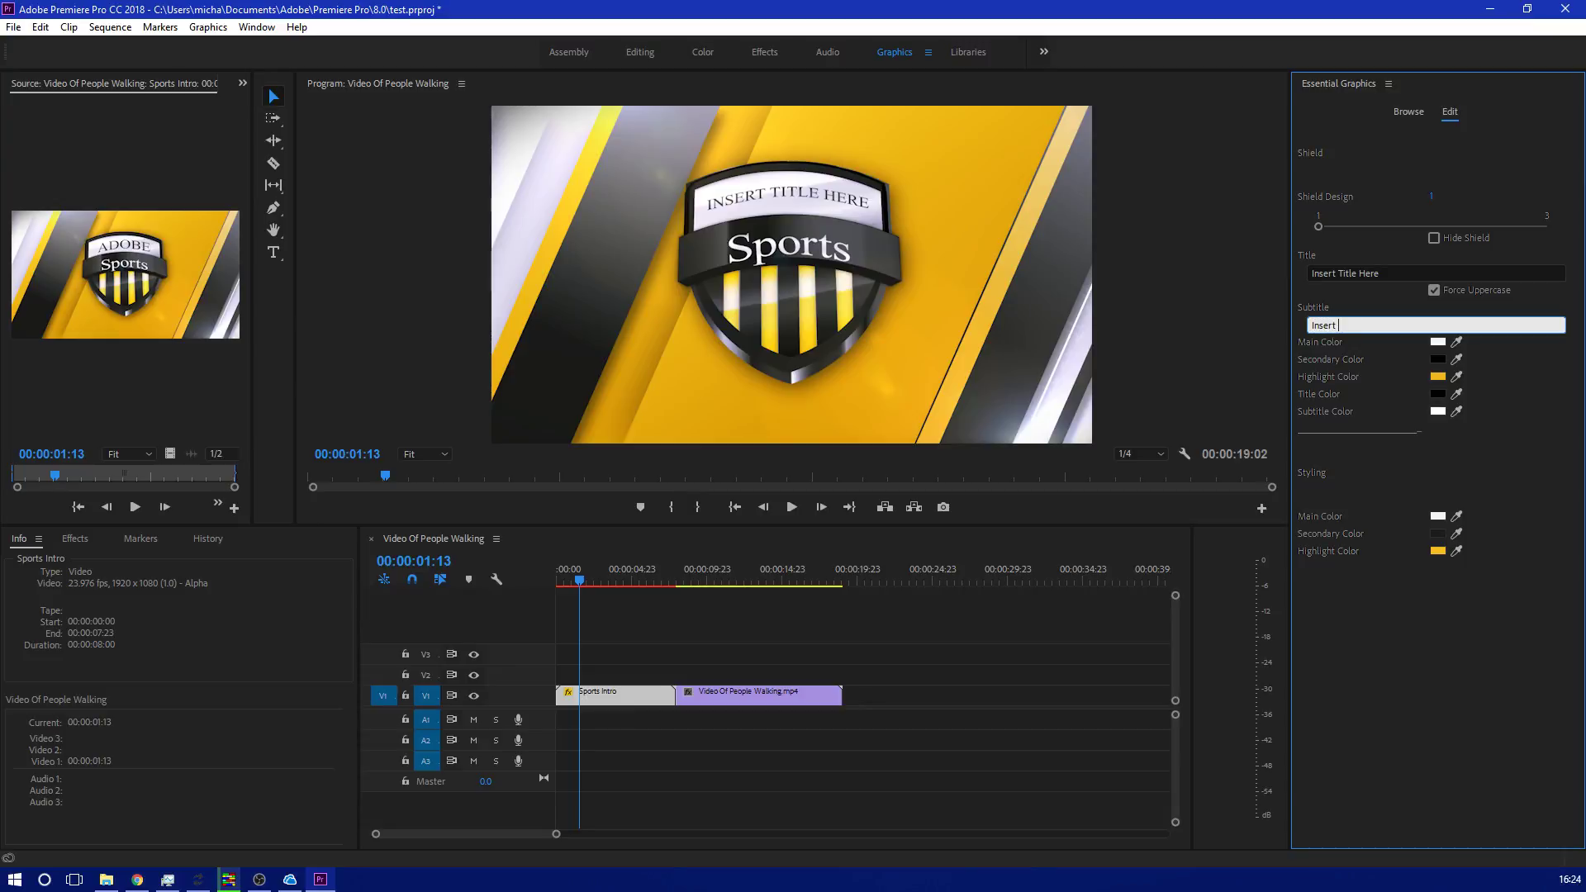
text(re)
key(Return)
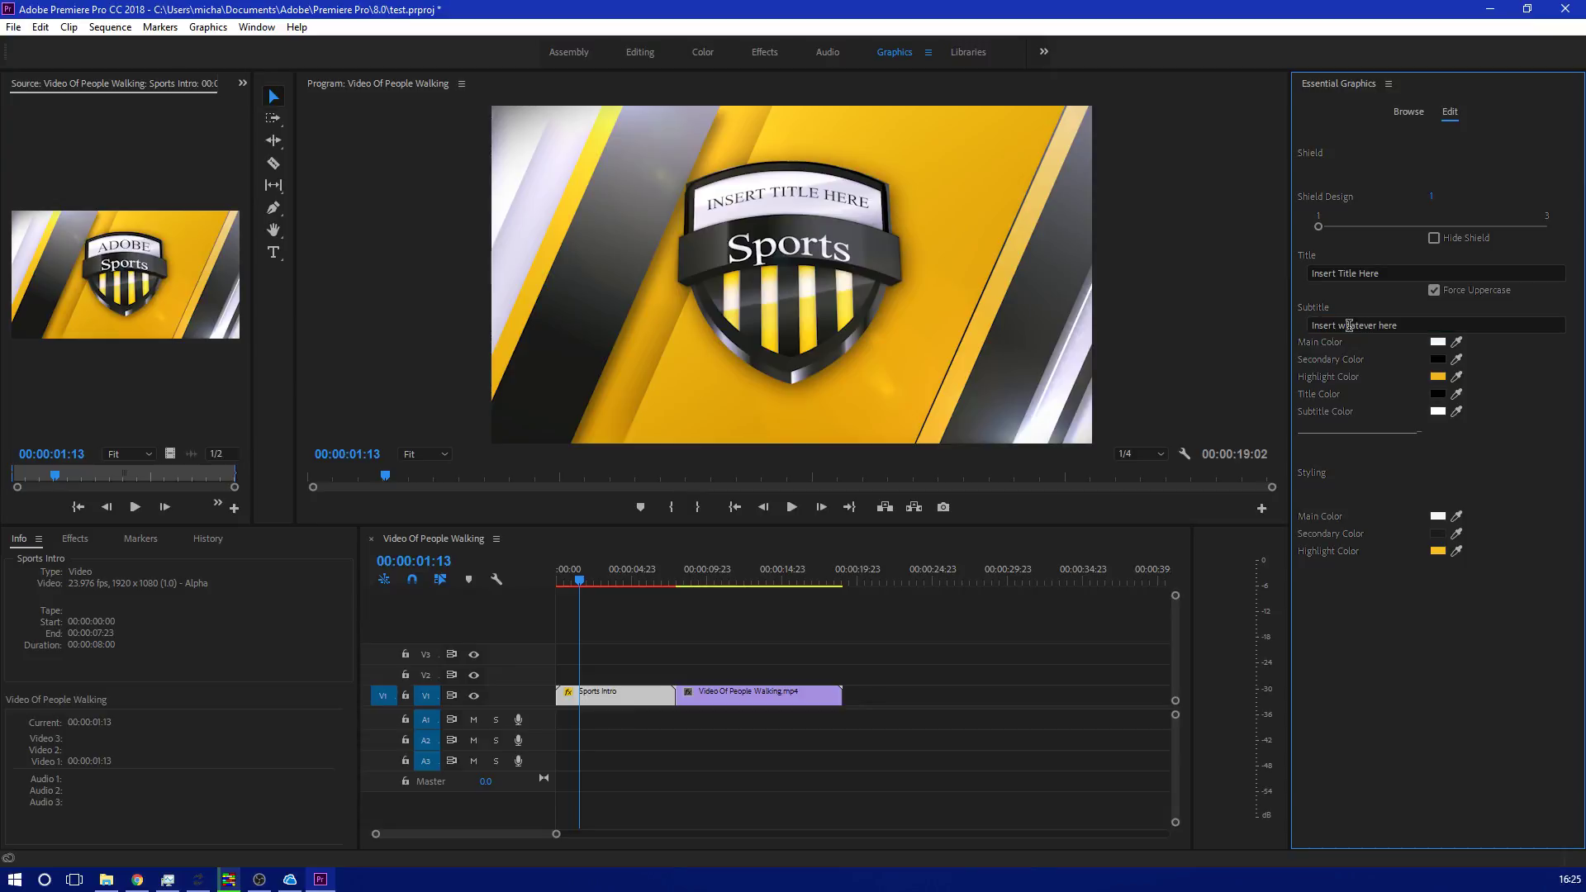
Set the shield's highlight colour to red F32121 and the styling highlight colour to purple CE21F3.
click(1441, 374)
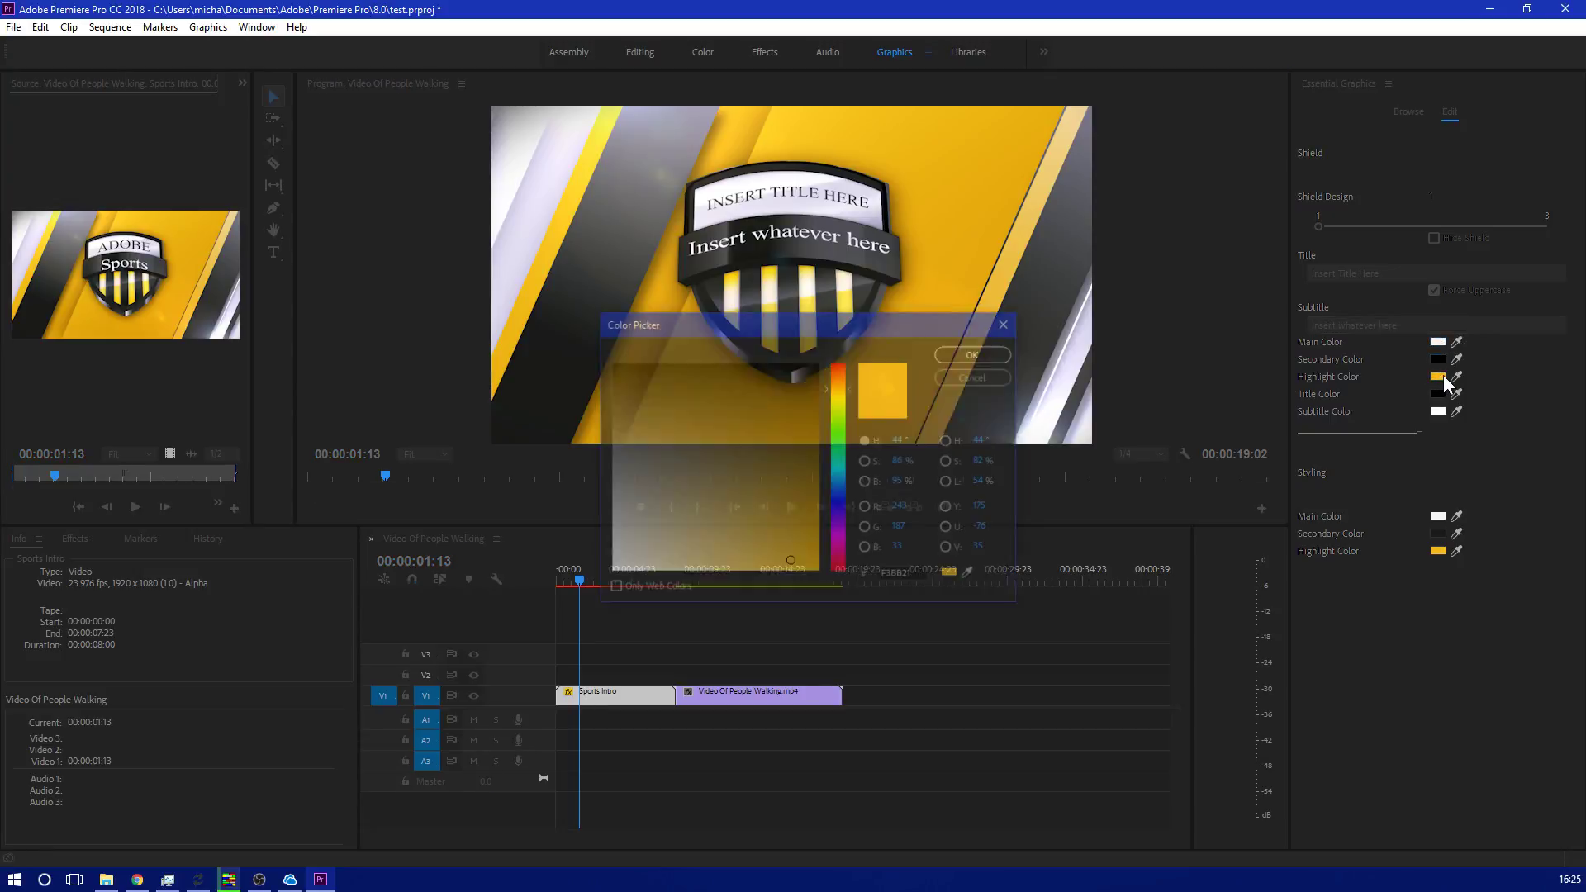
drag(846, 404, 846, 338)
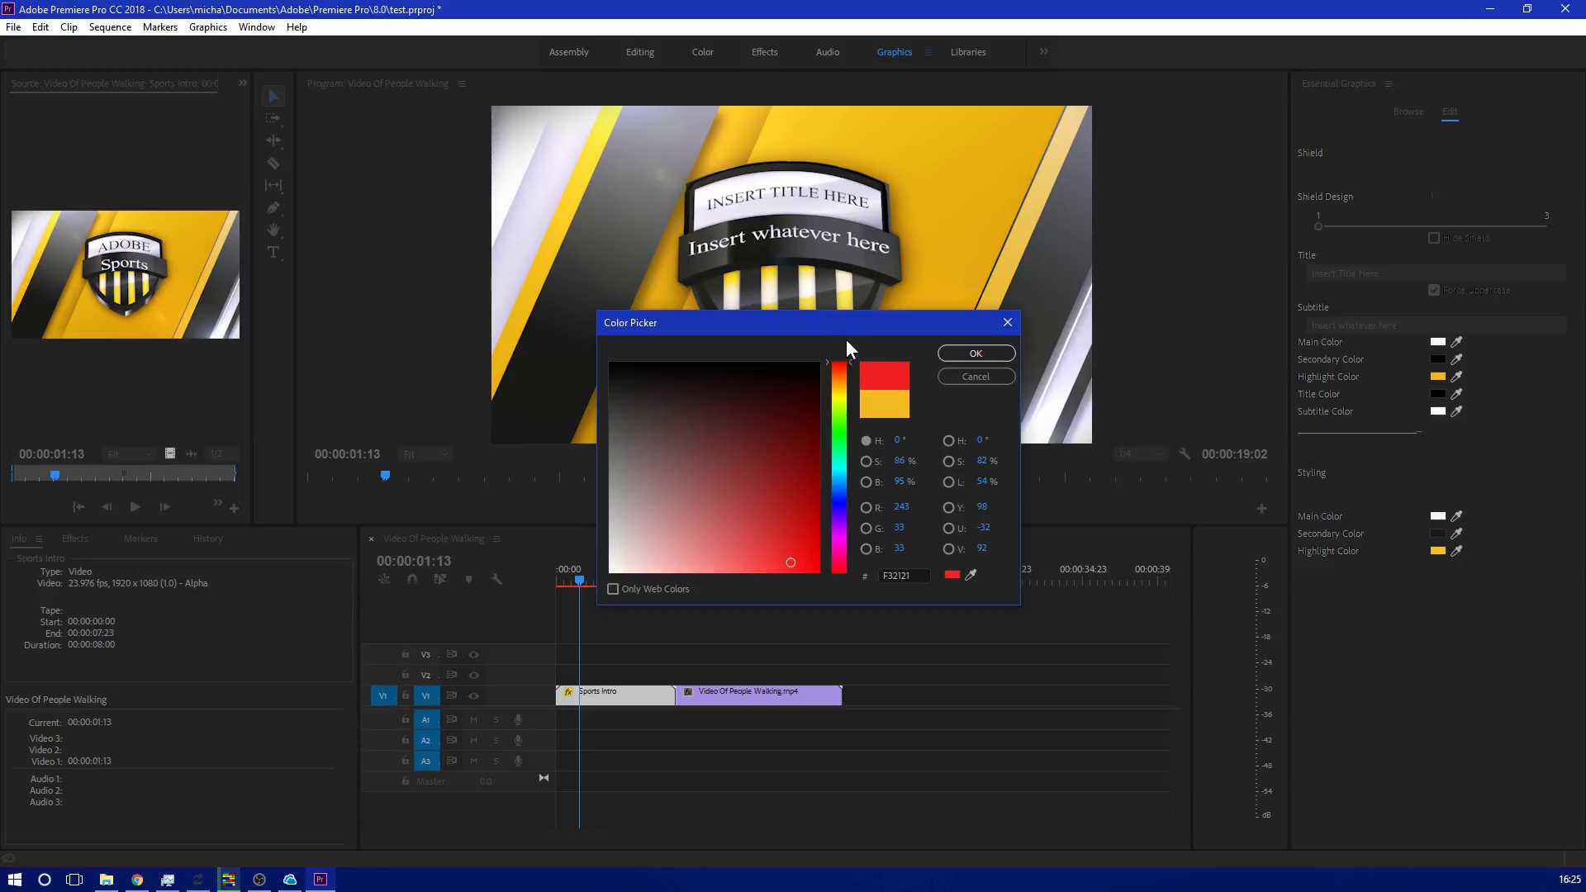
click(1002, 355)
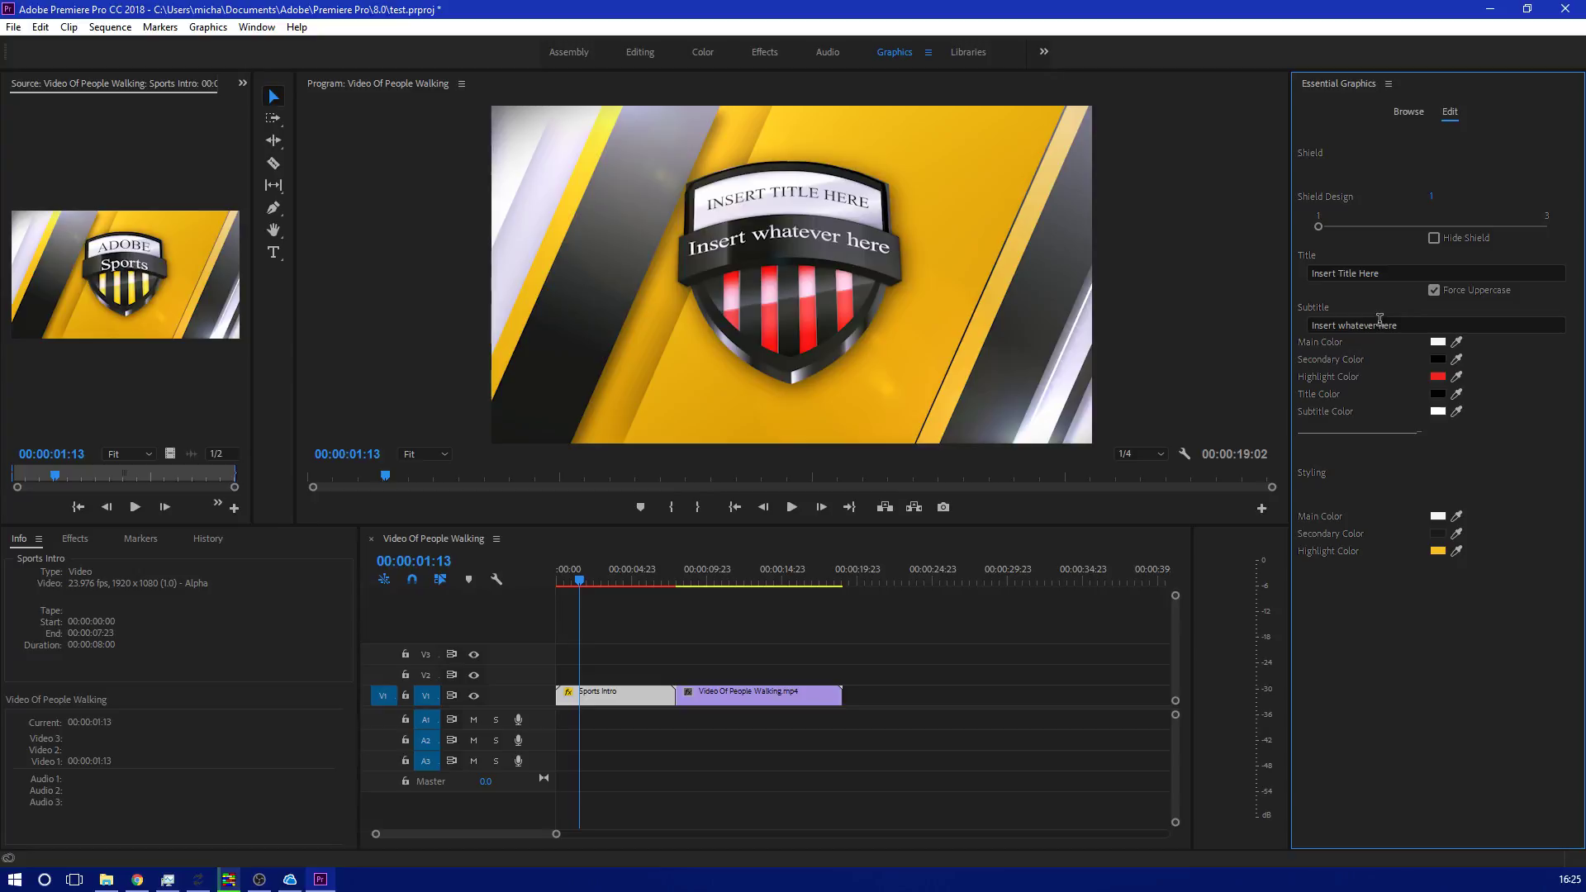
click(1439, 548)
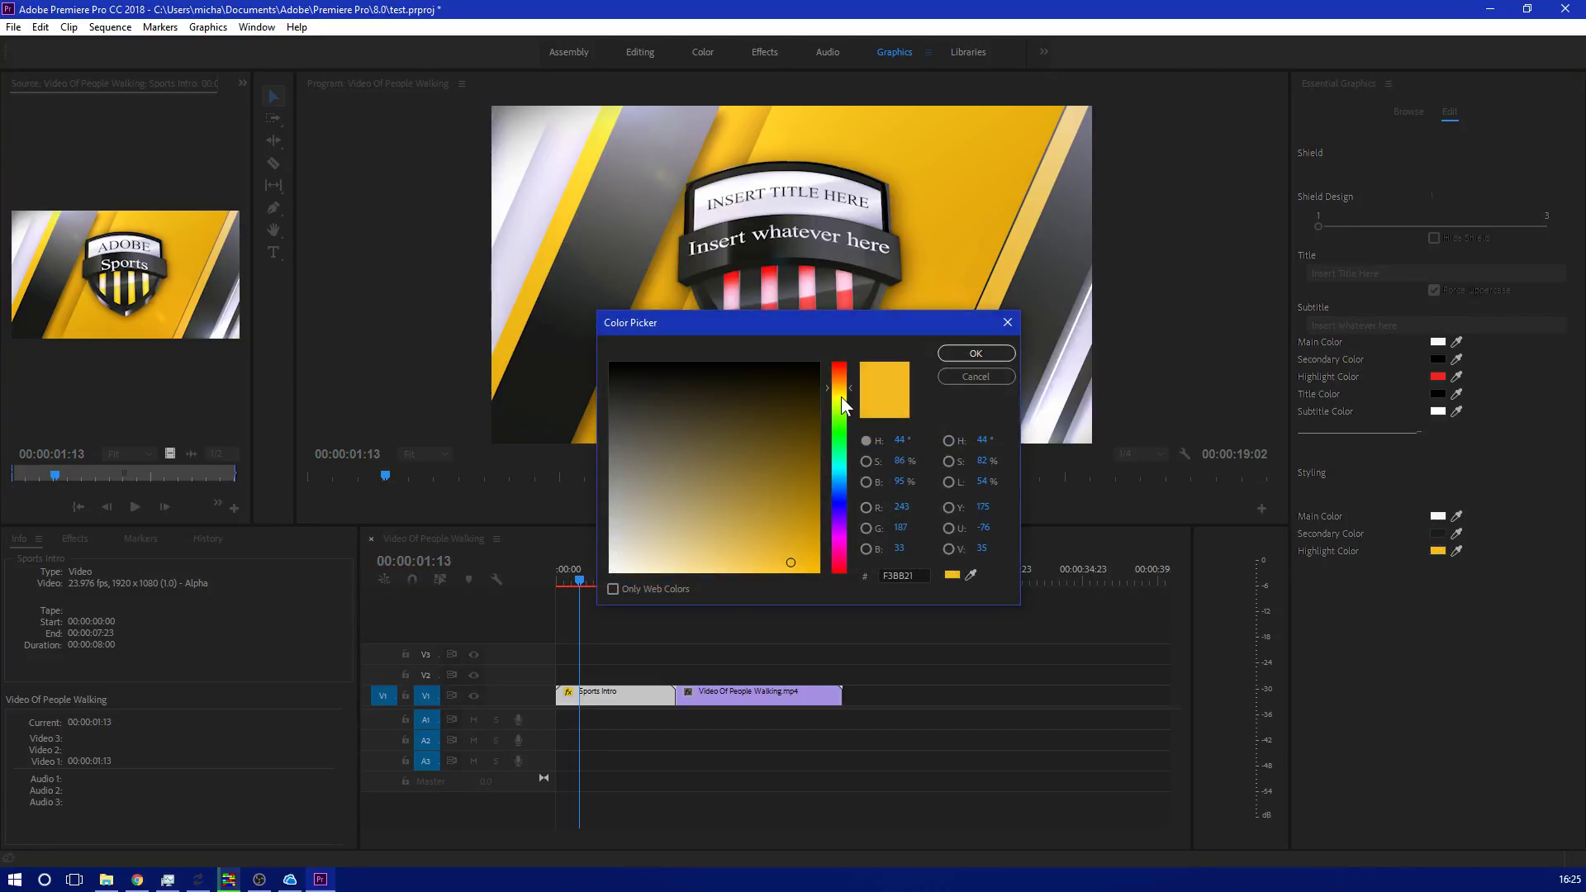
drag(841, 396, 839, 532)
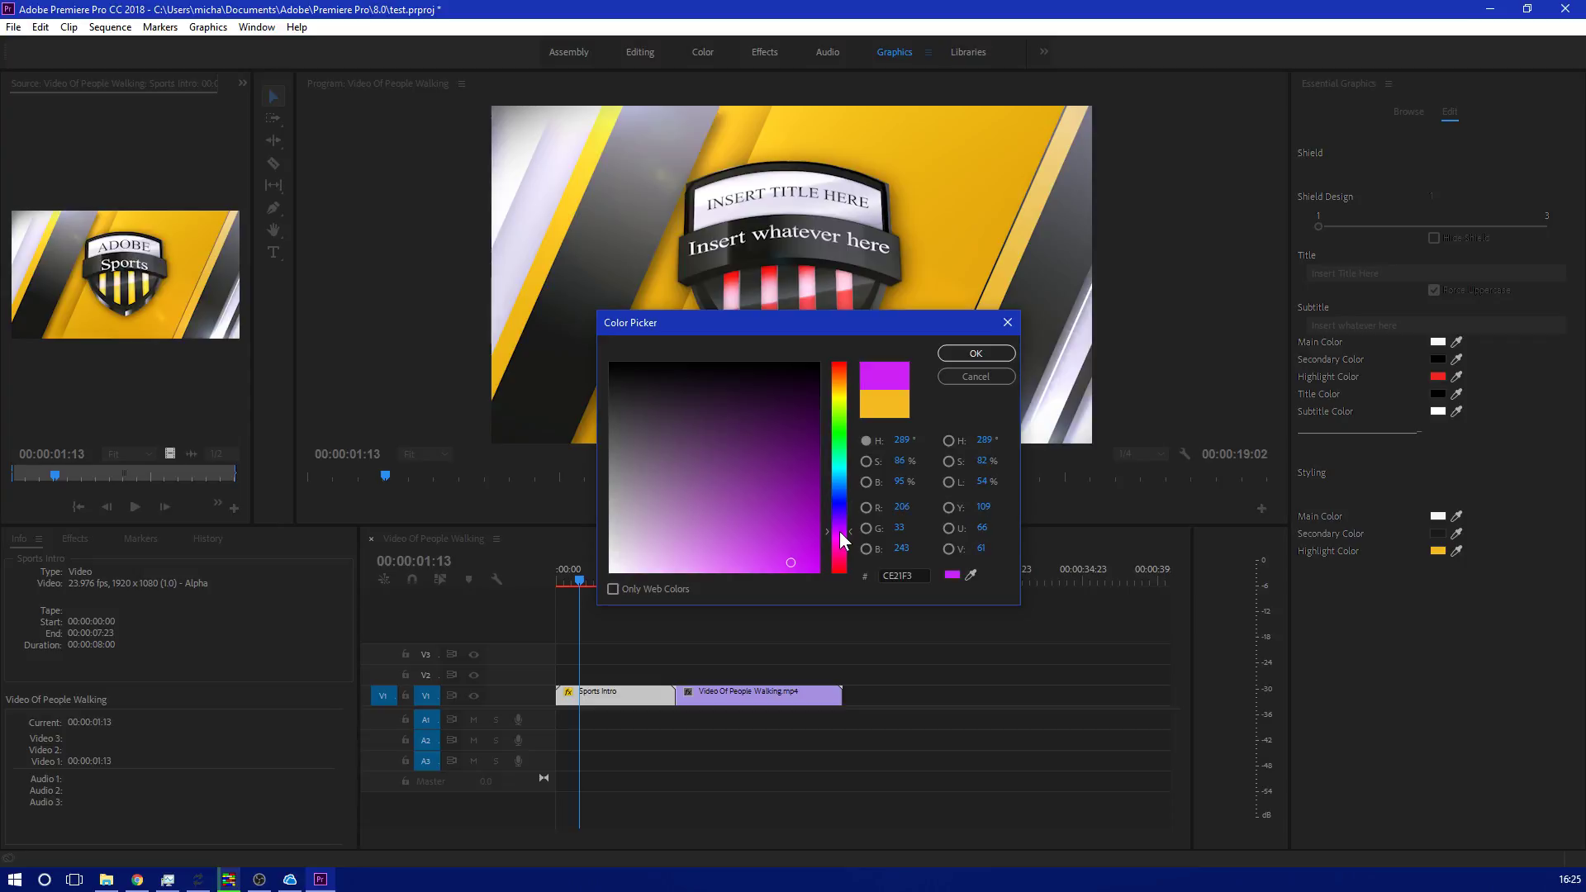
click(975, 354)
Play the customized Sports Intro from the start of the sequence.
key(space)
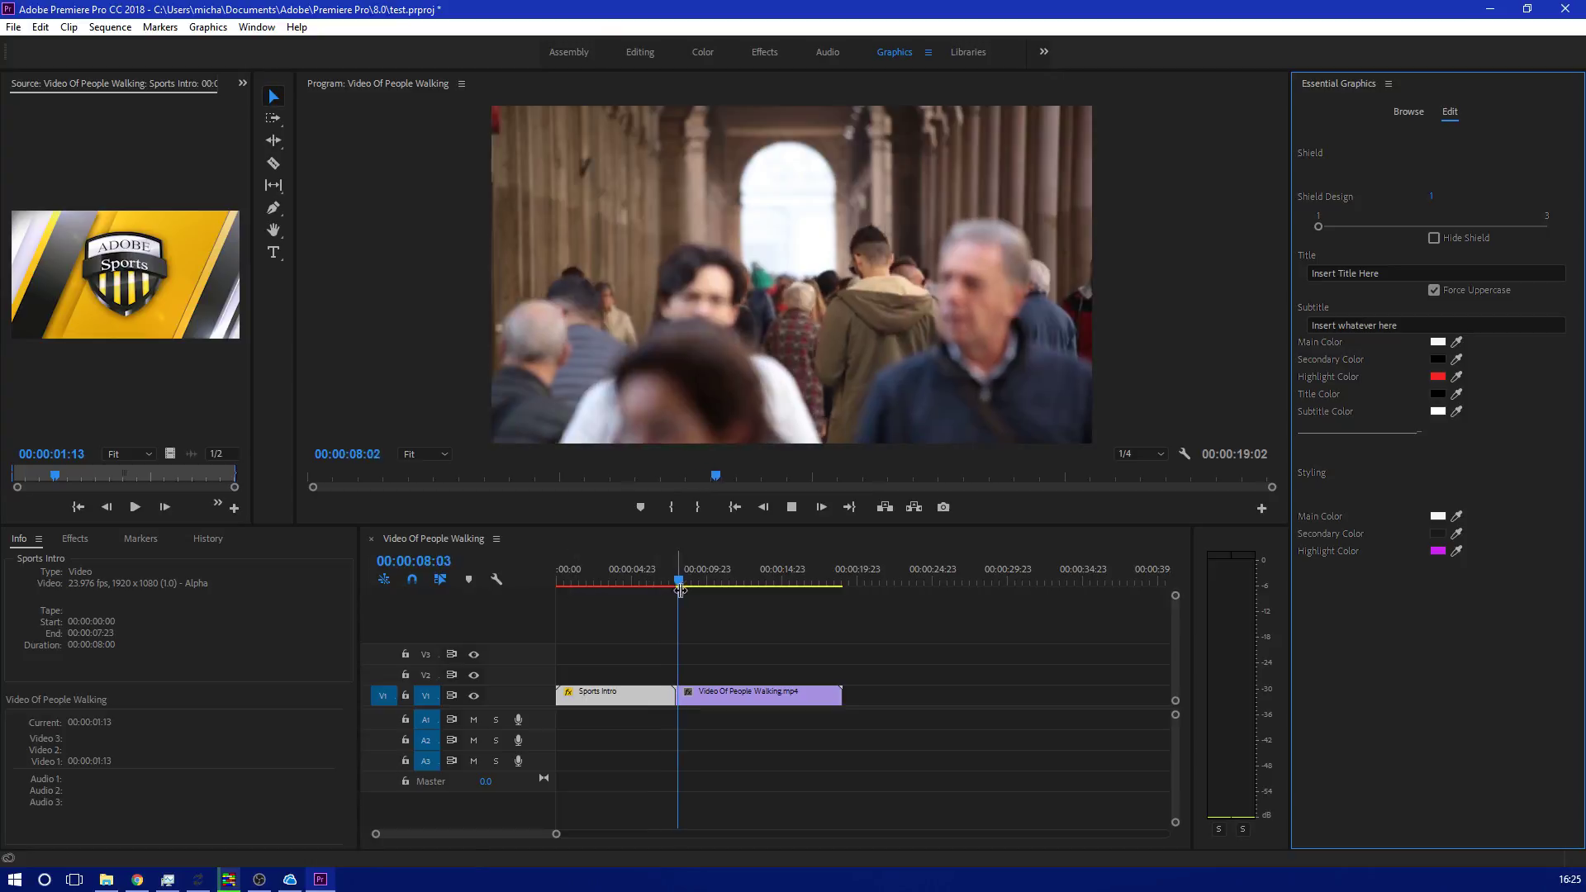
click(682, 582)
drag(683, 582, 553, 572)
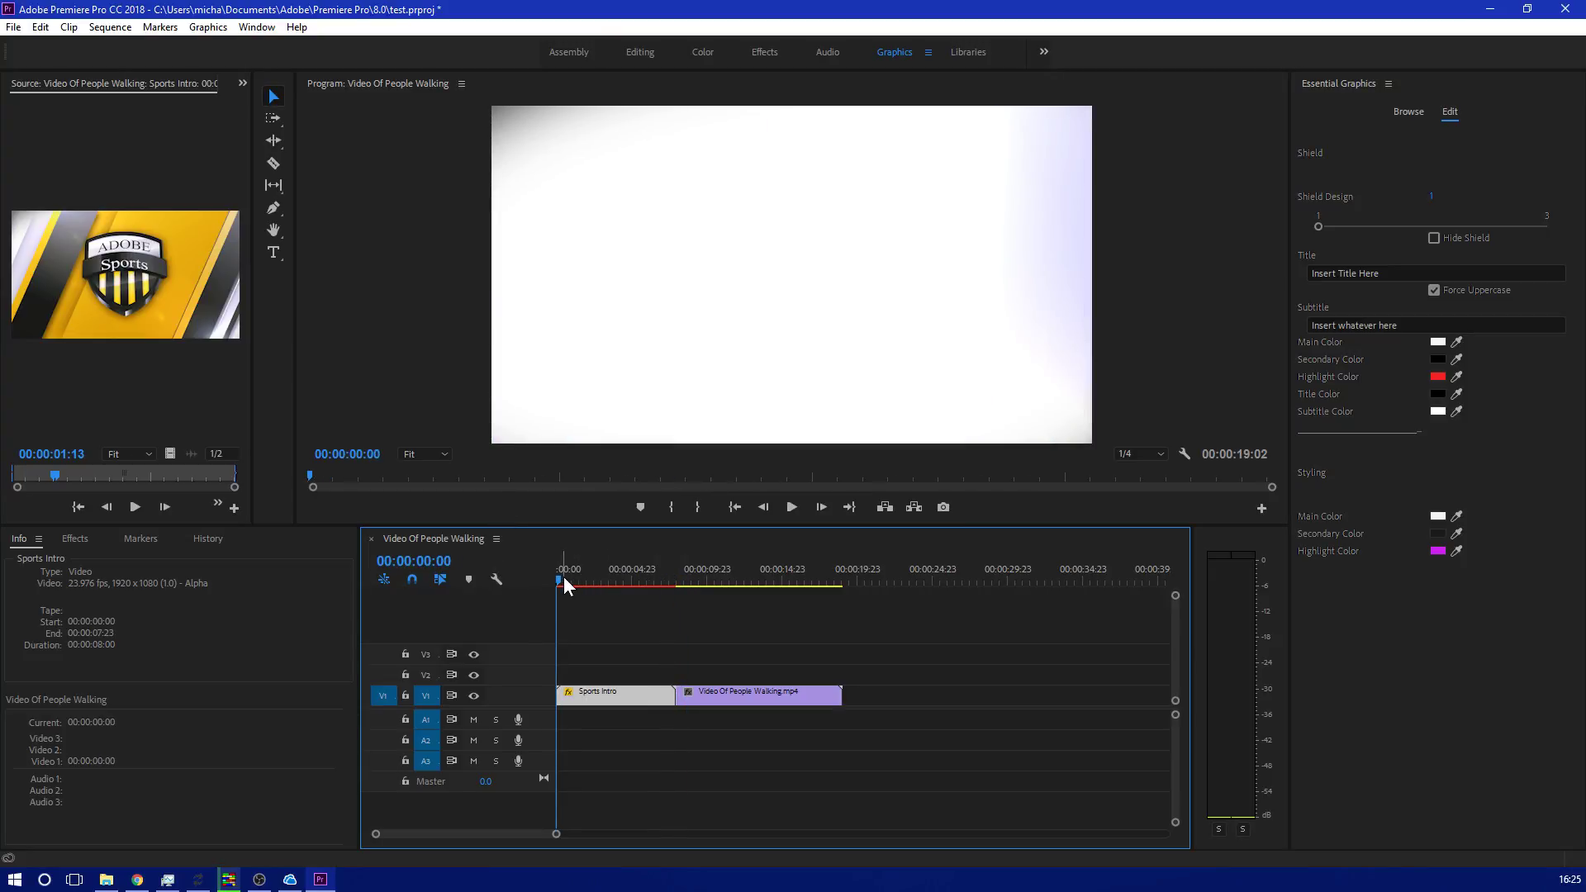
drag(557, 578, 525, 586)
key(space)
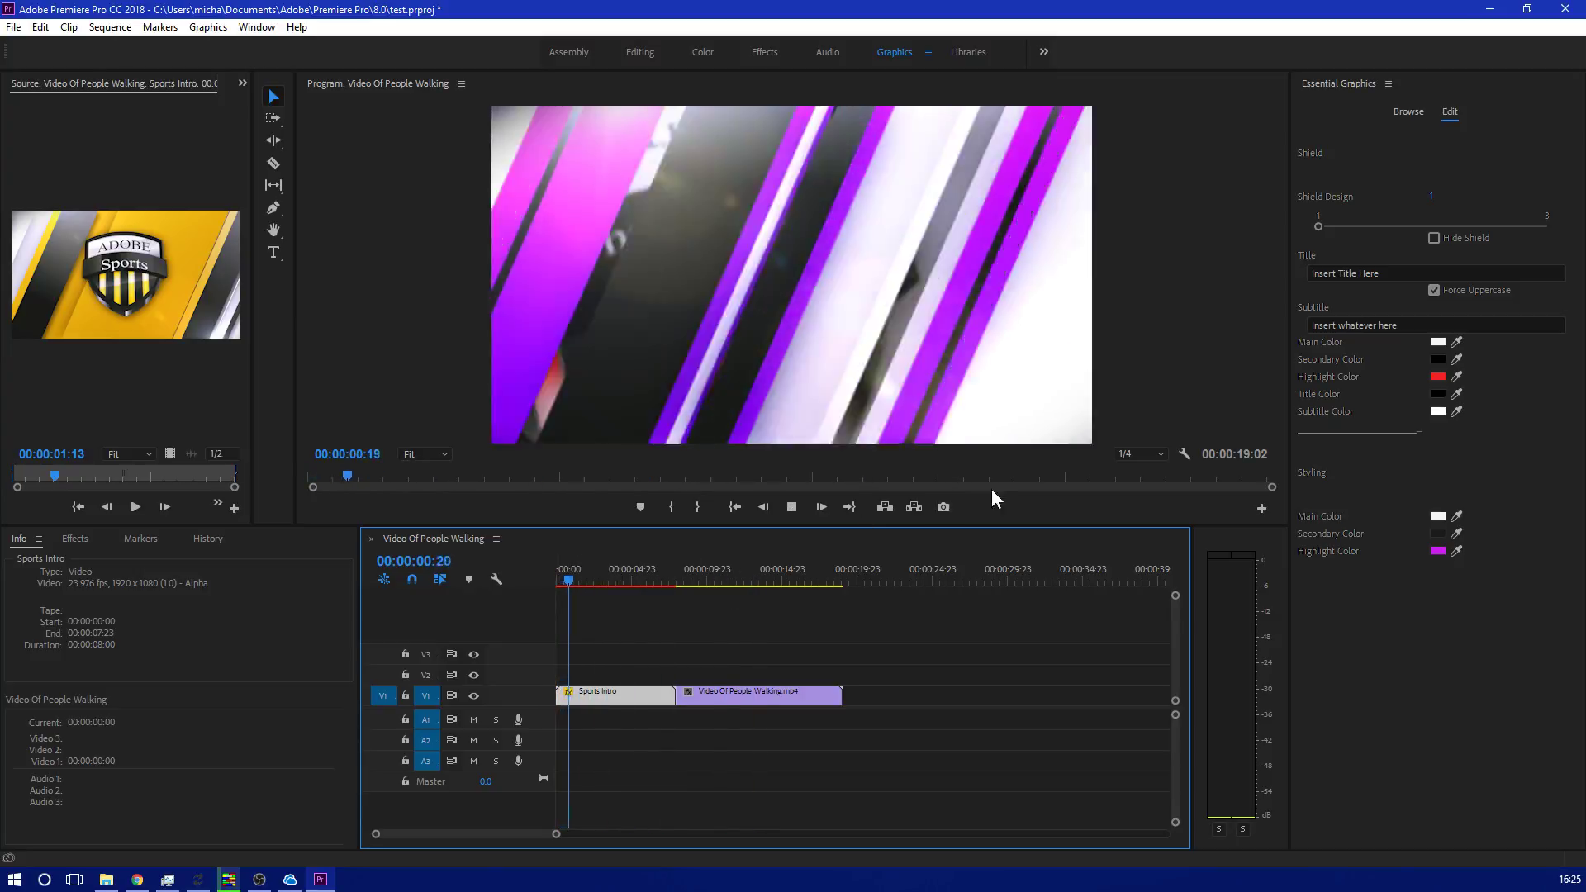
Preview the intro at Full playback resolution, and set the program monitor's resolution back to 1/4.
click(1131, 455)
click(1148, 508)
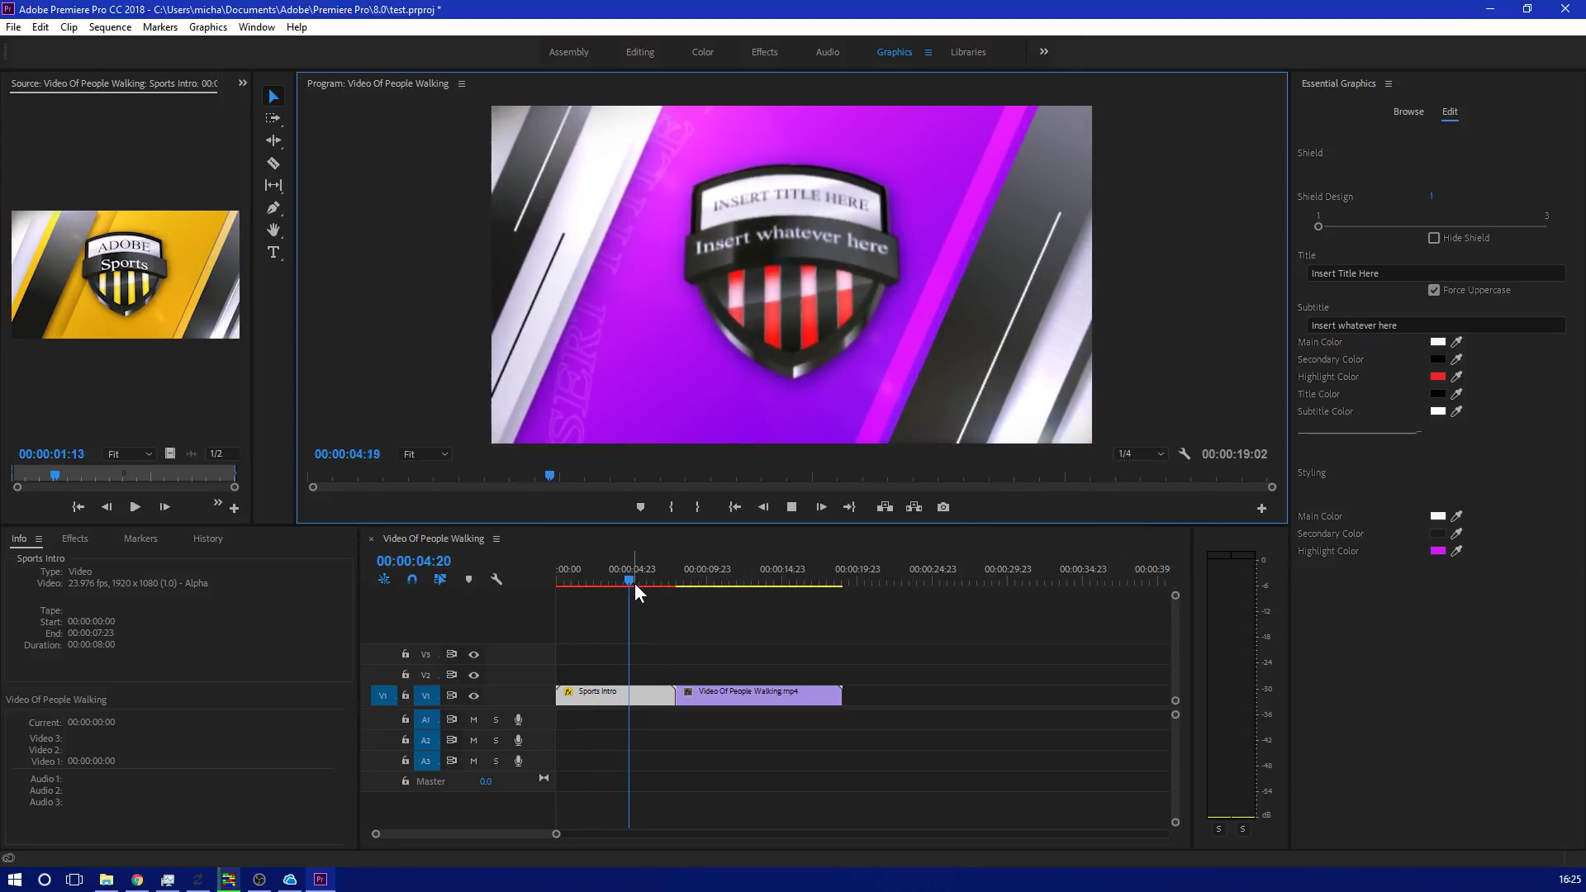
drag(568, 580, 519, 565)
click(1131, 454)
click(1130, 472)
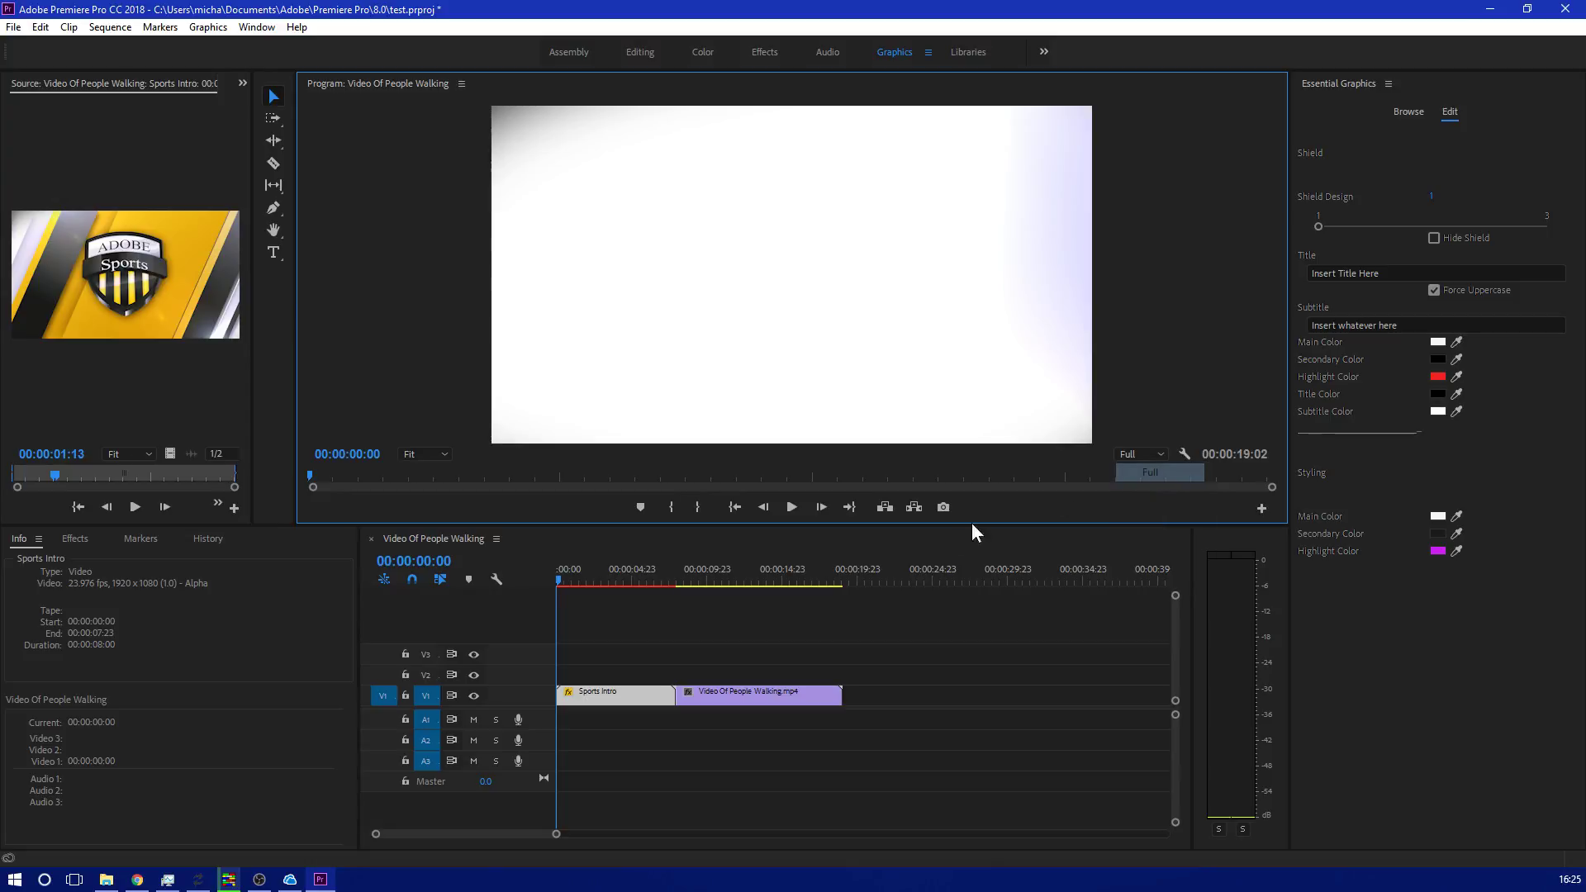
key(space)
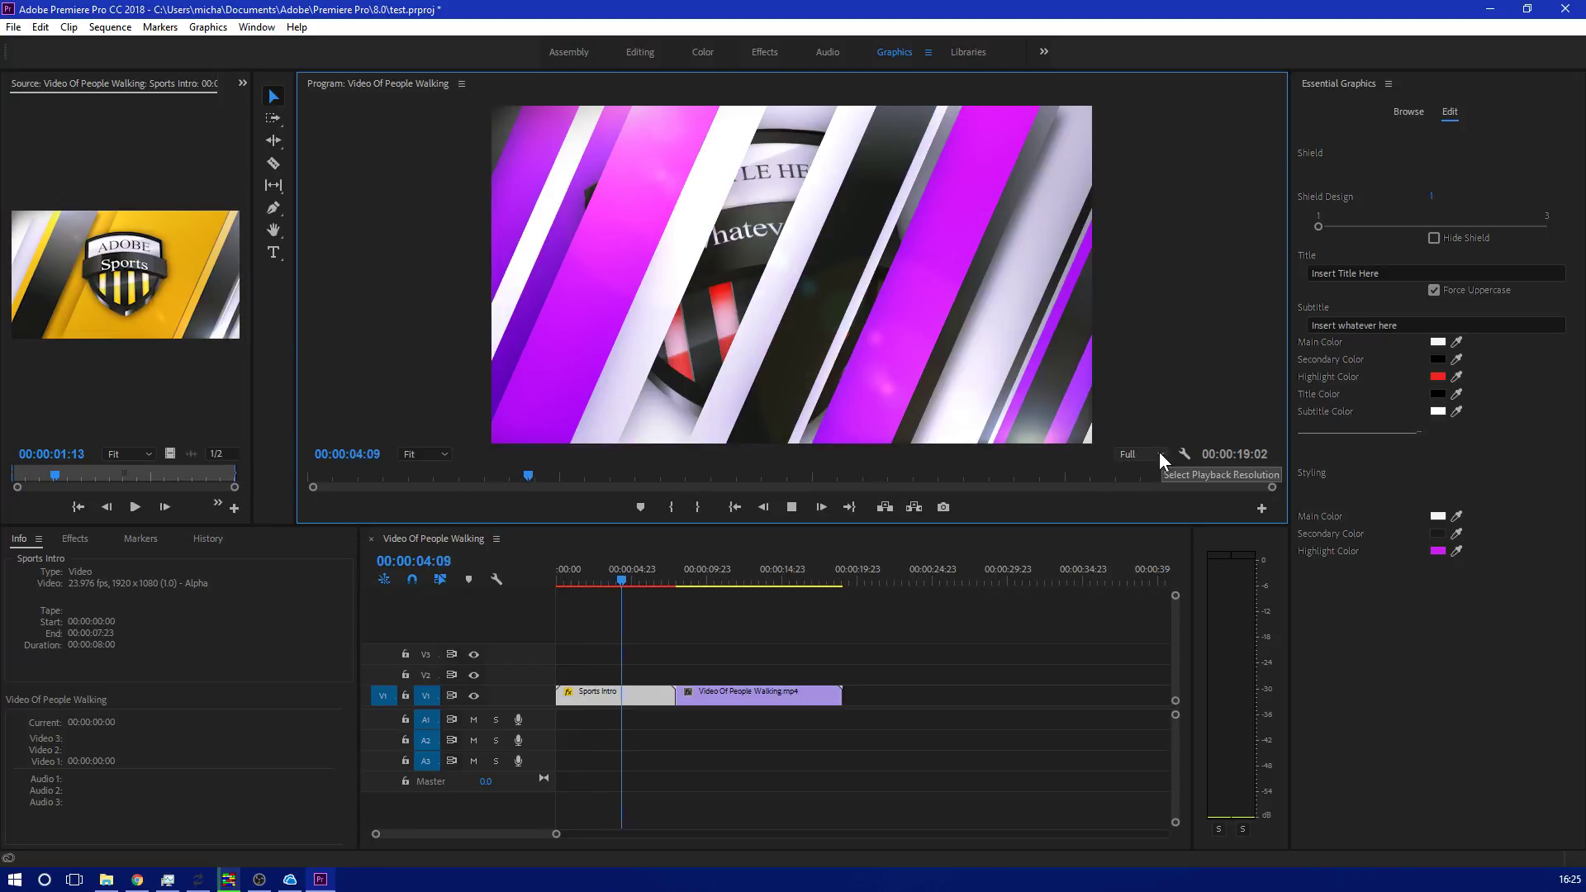
click(1154, 454)
click(1139, 514)
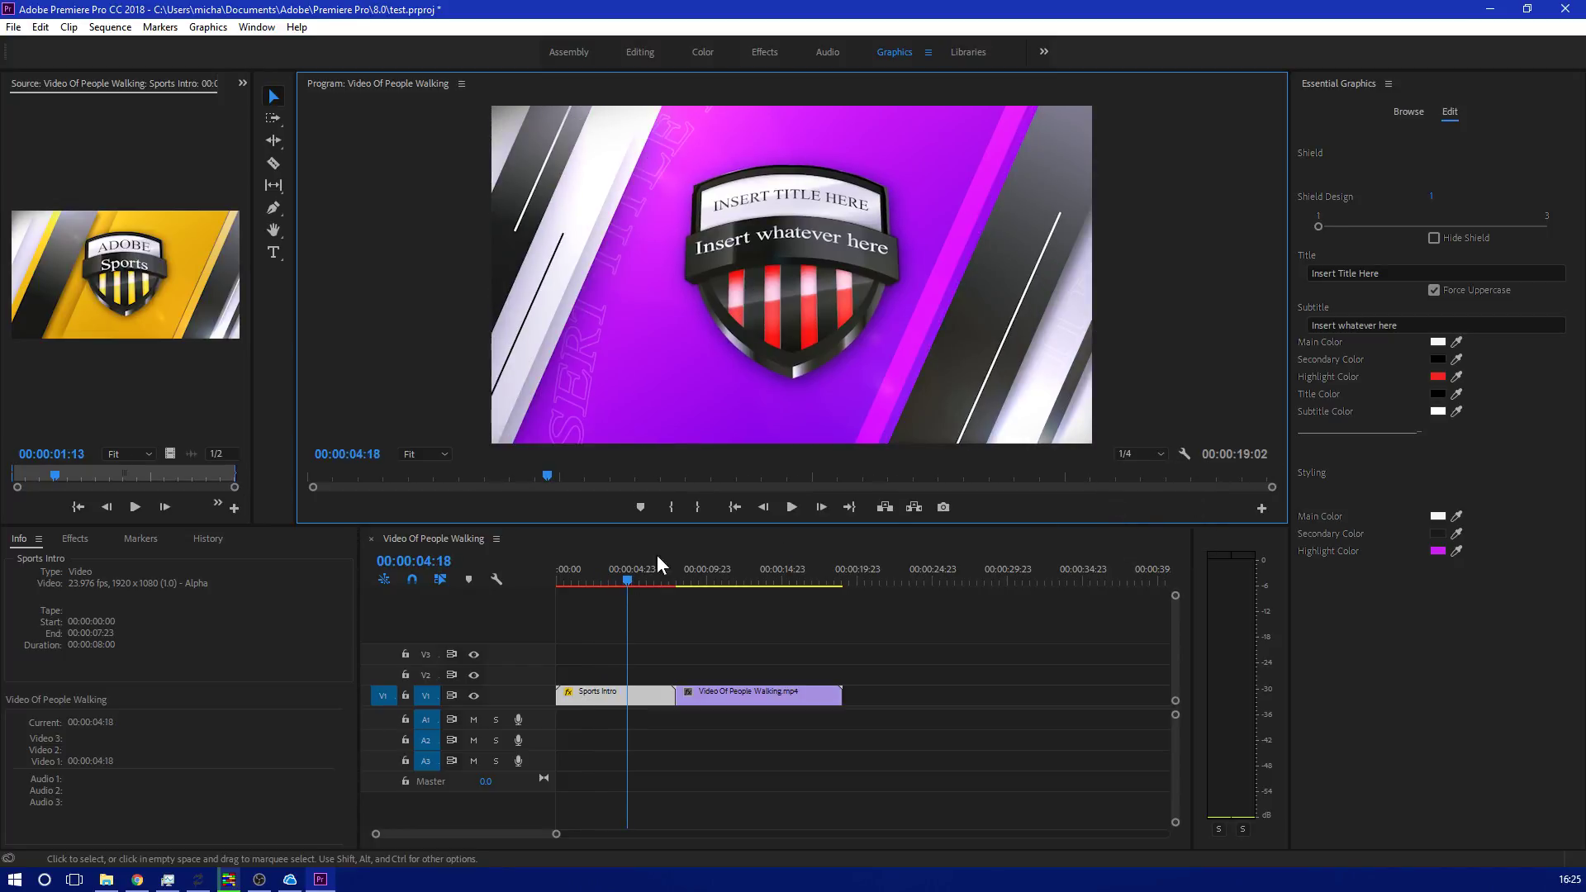
Delete the Sports Intro clip and move the Video Of People Walking clip to the start of V1.
mouse_move(594, 579)
mouse_down()
mouse_move(551, 574)
mouse_move(692, 586)
mouse_move(538, 571)
mouse_move(631, 580)
mouse_move(557, 557)
mouse_move(580, 558)
mouse_up()
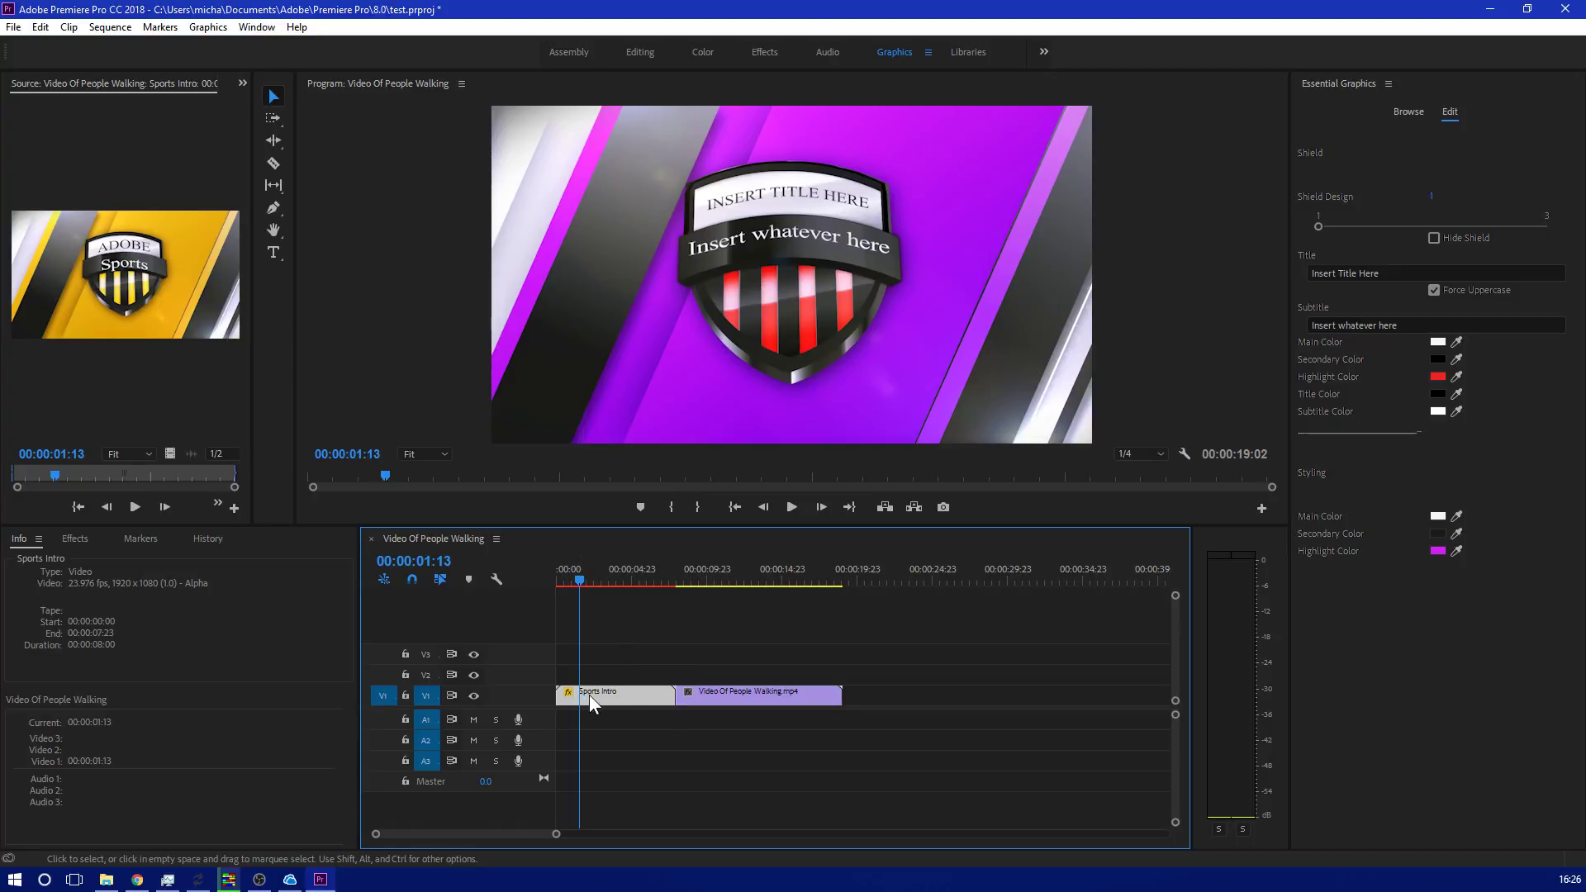
key(Delete)
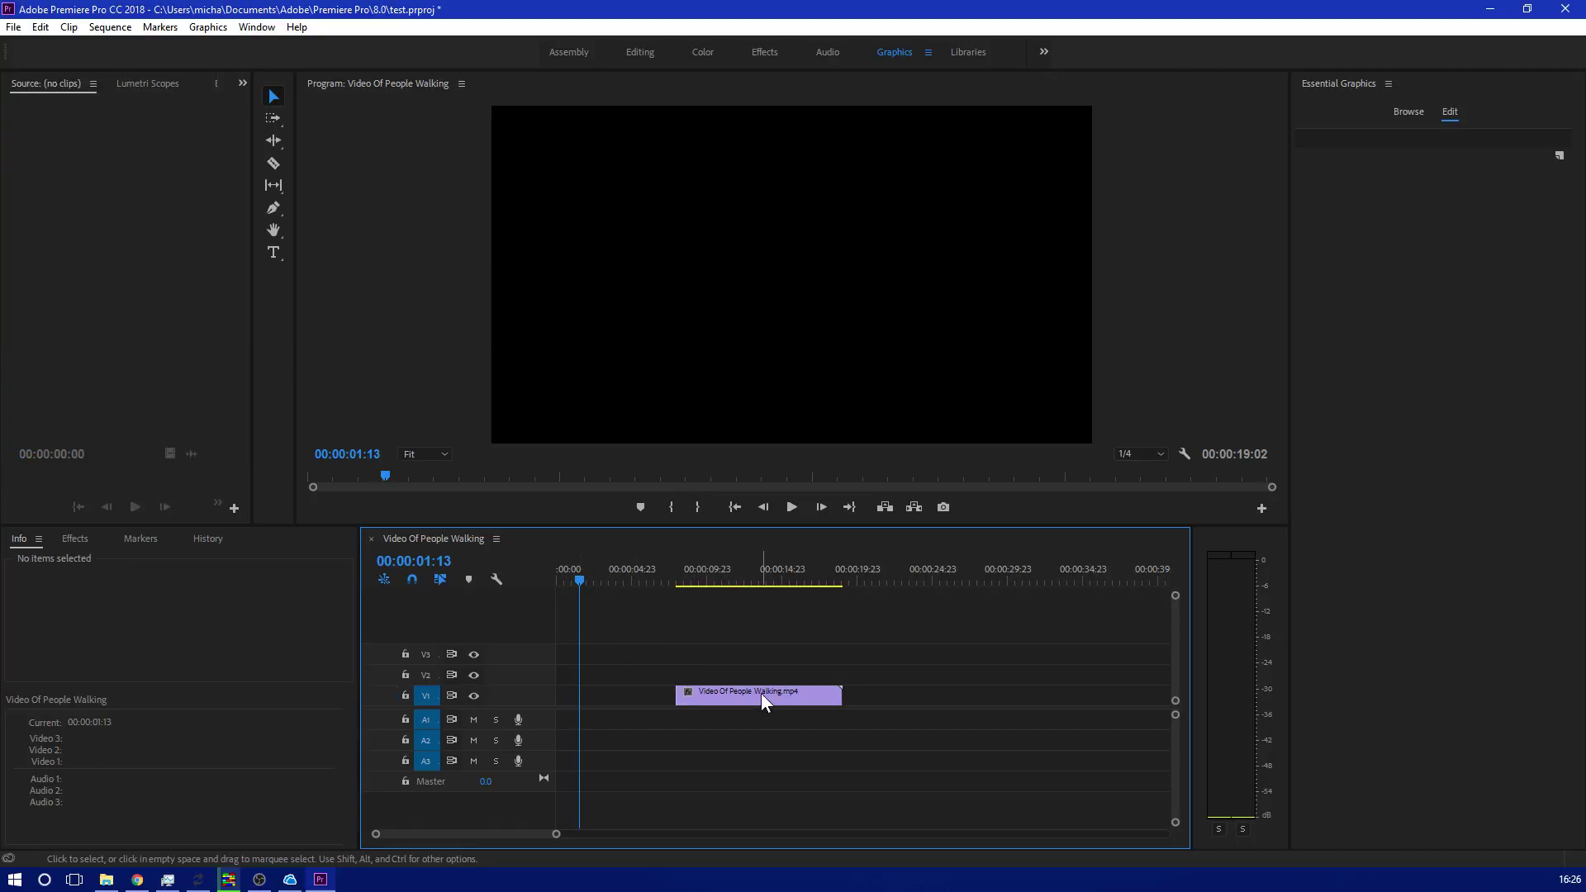
drag(760, 701, 641, 700)
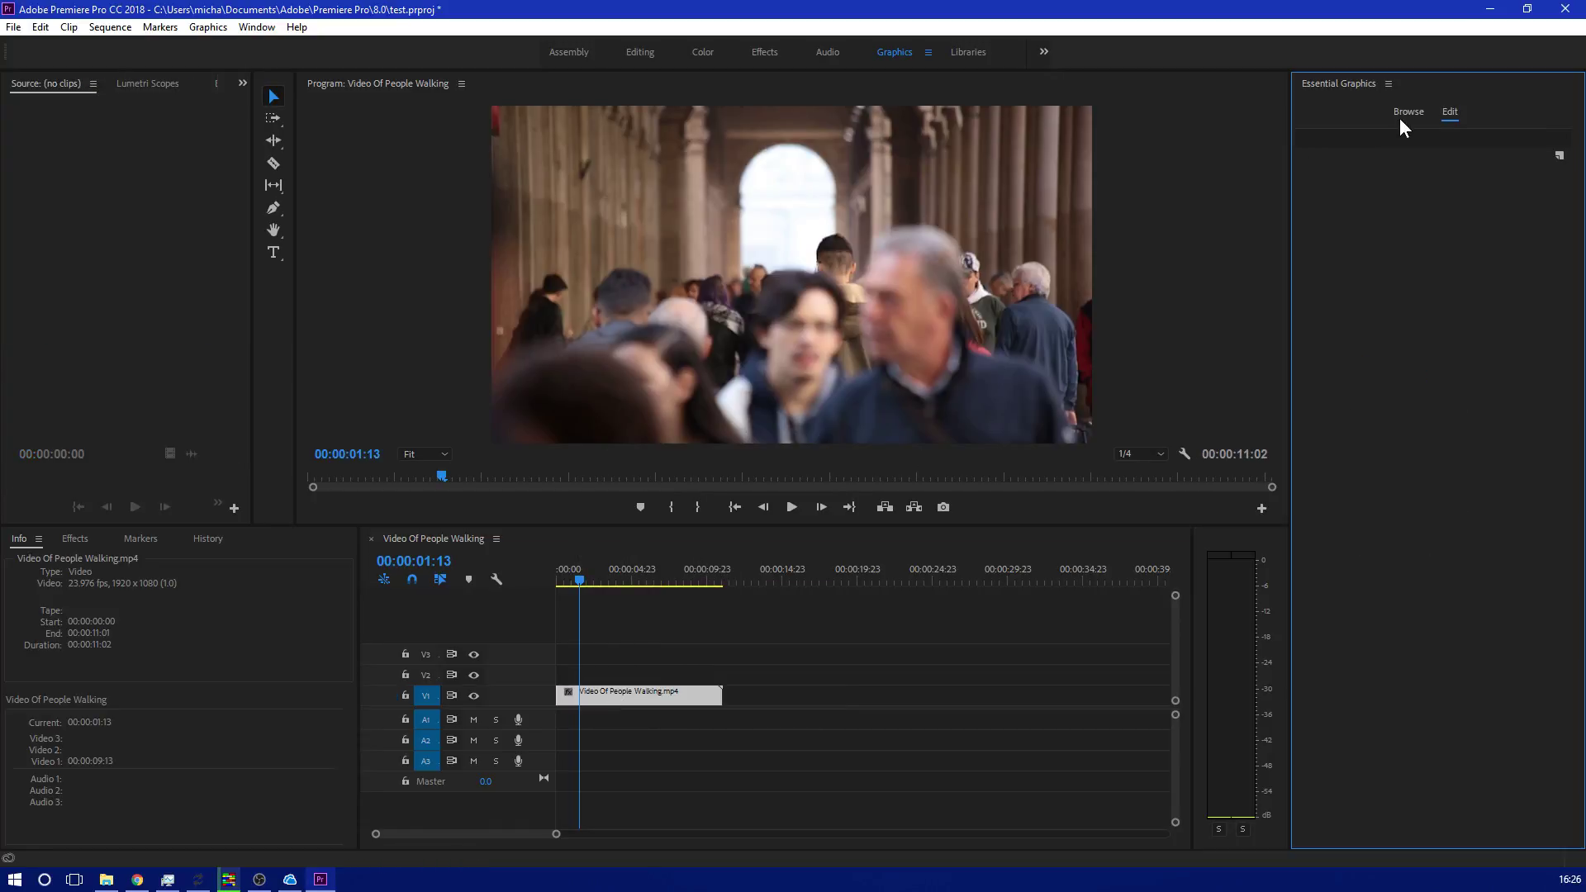
Place the Sports Graphic Overlay template at the start of track V1 and preview it from the beginning.
click(1406, 112)
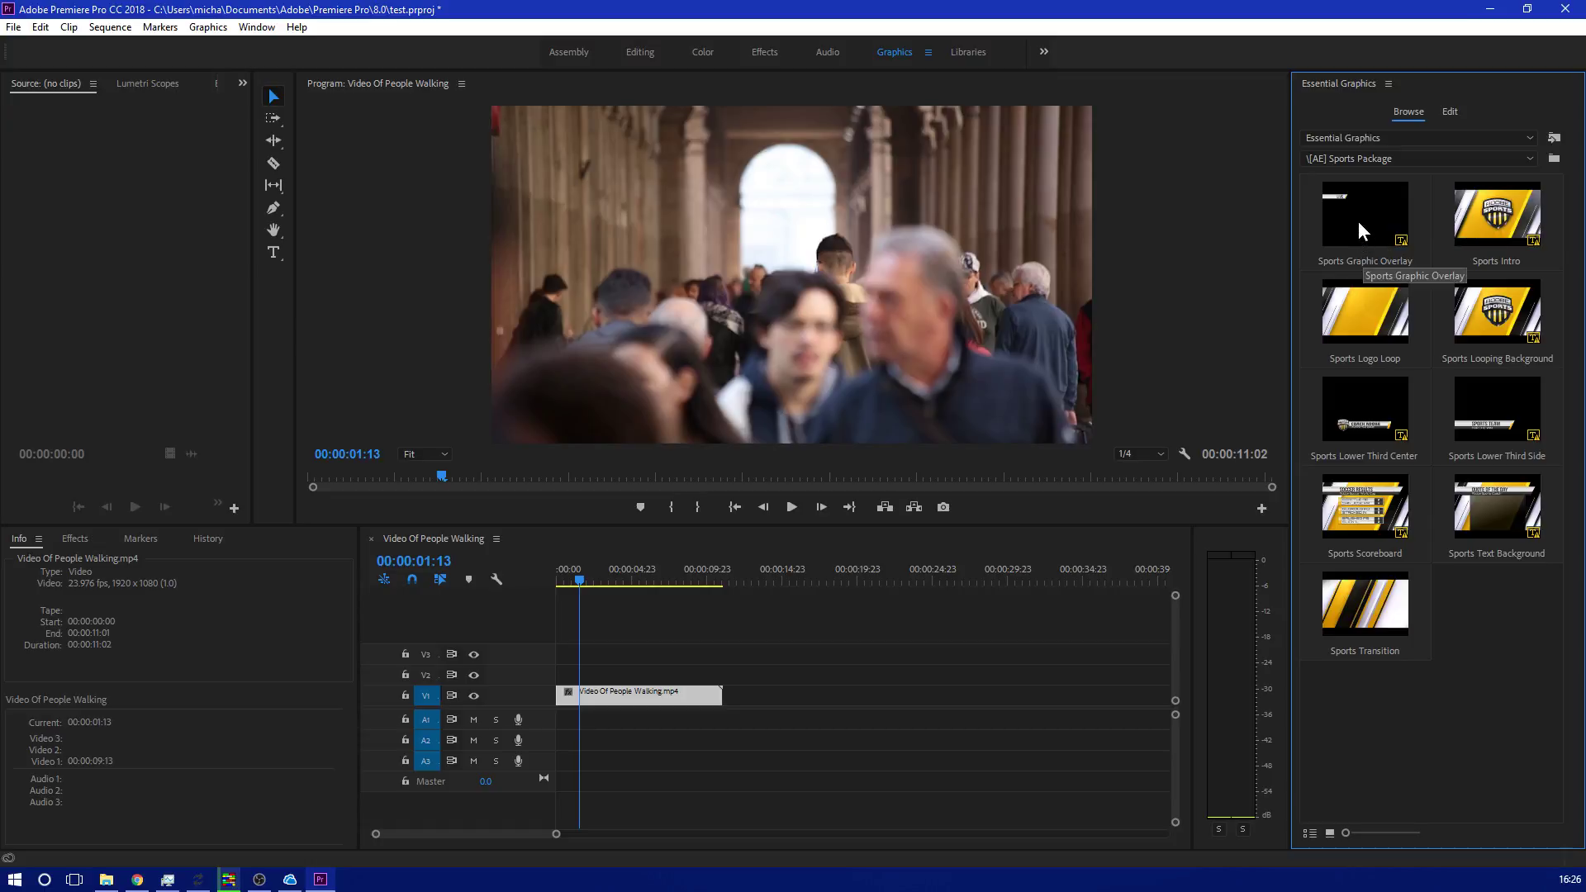
drag(1358, 220, 543, 701)
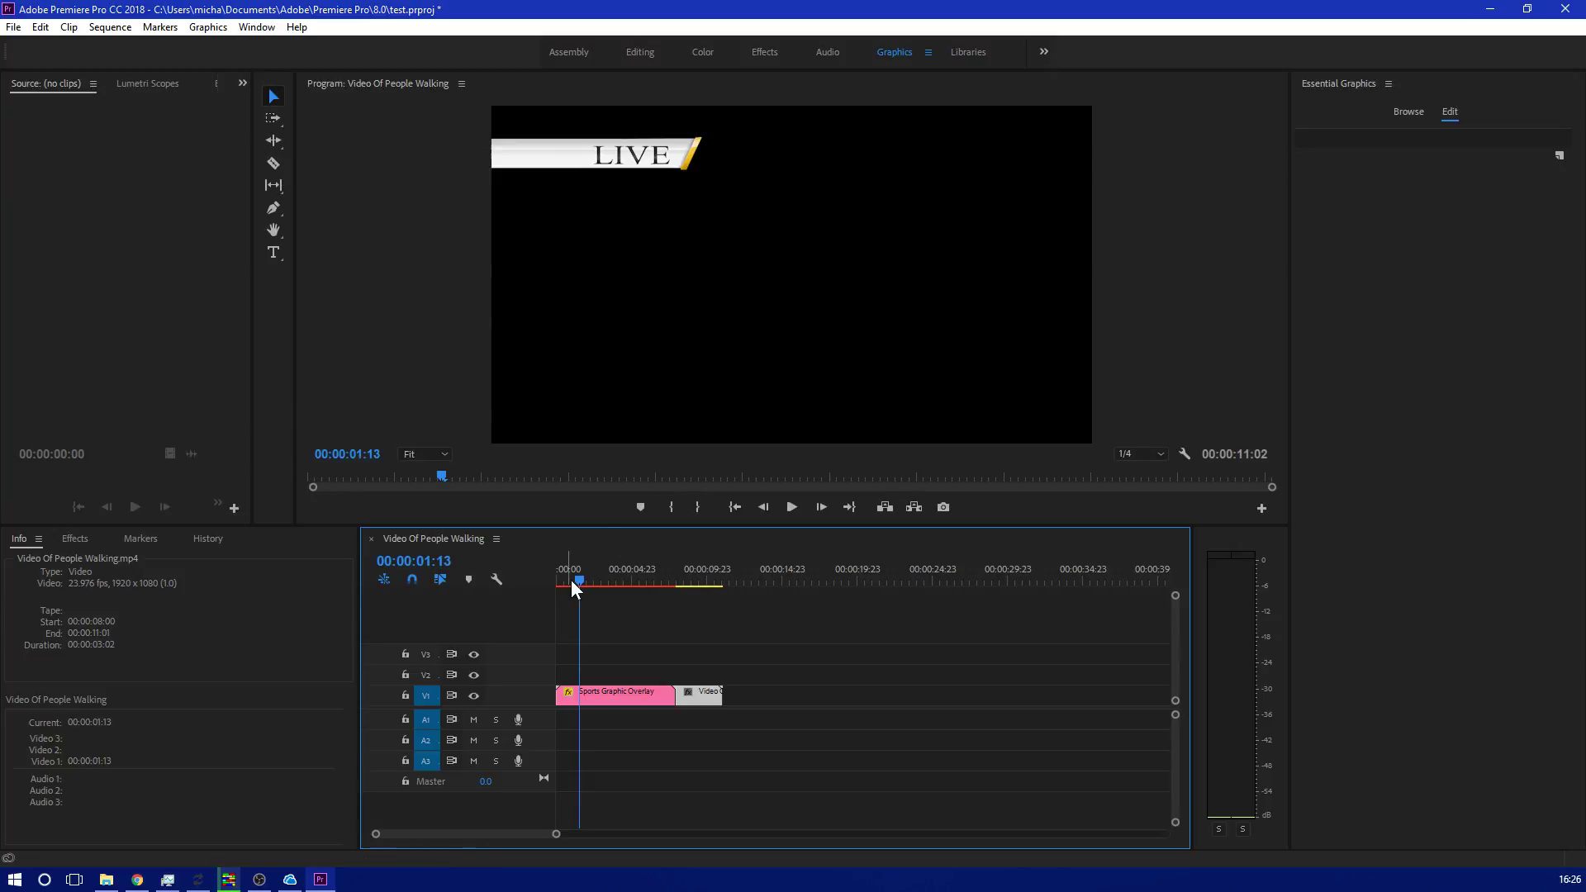
drag(576, 587, 553, 577)
click(791, 506)
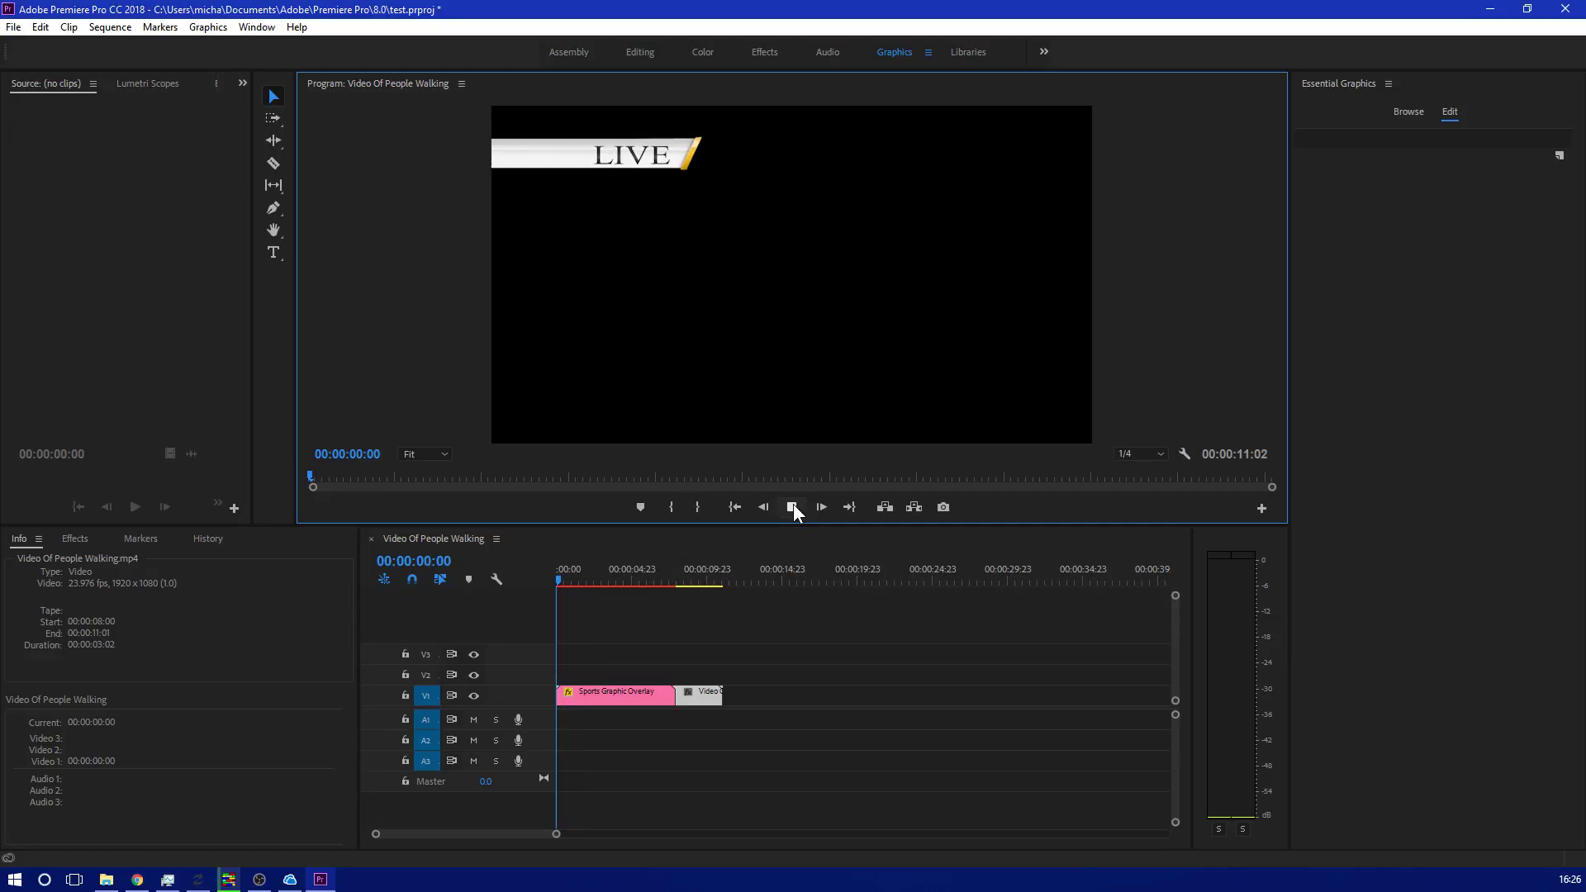
click(788, 507)
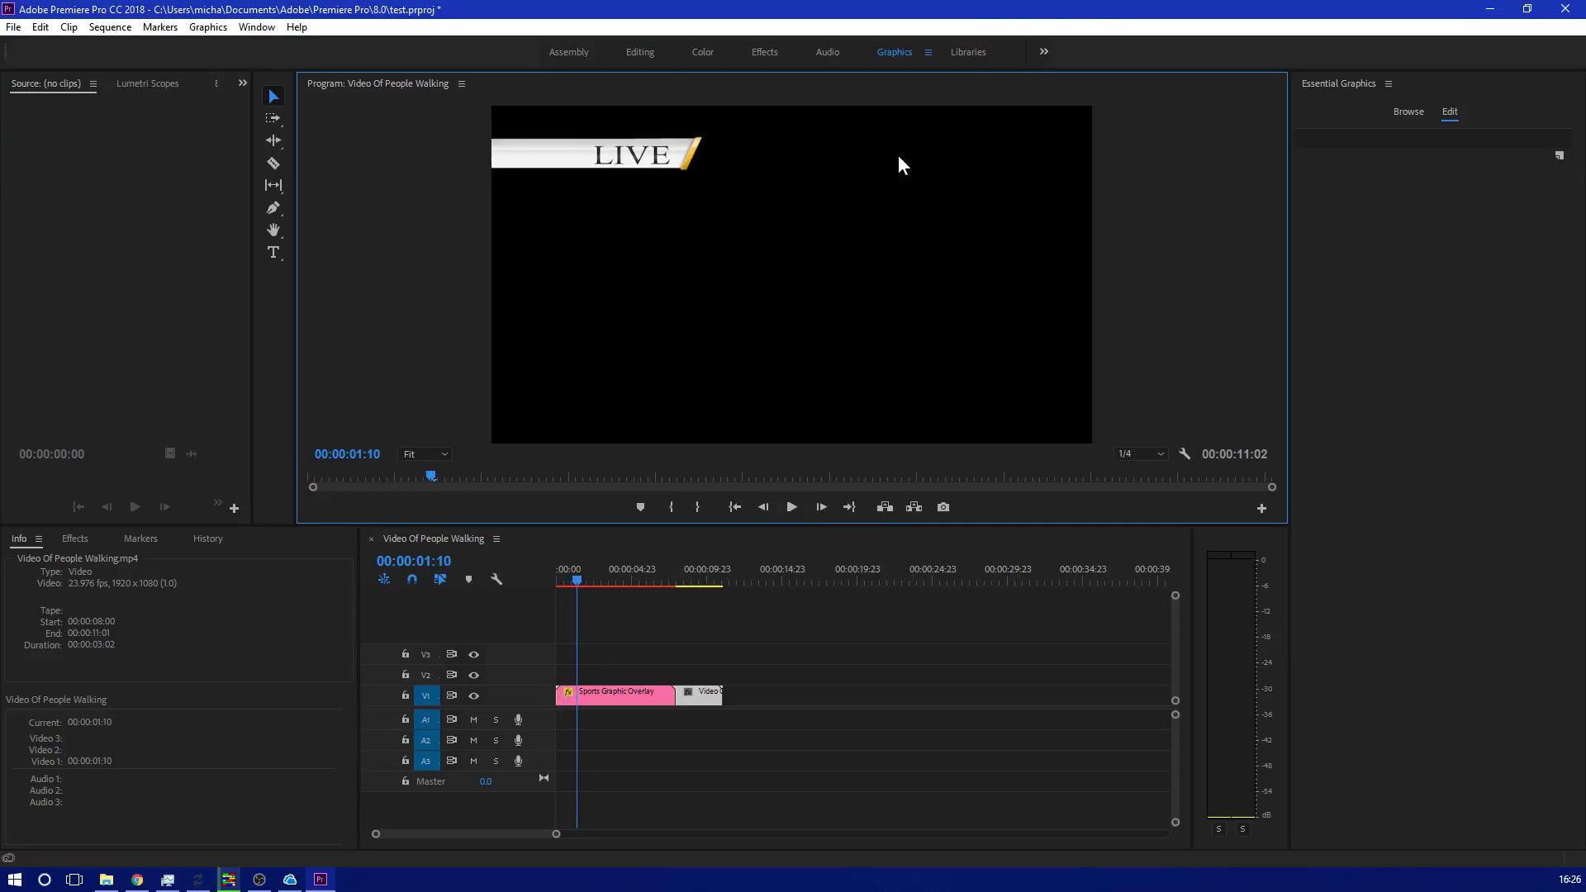
click(1404, 112)
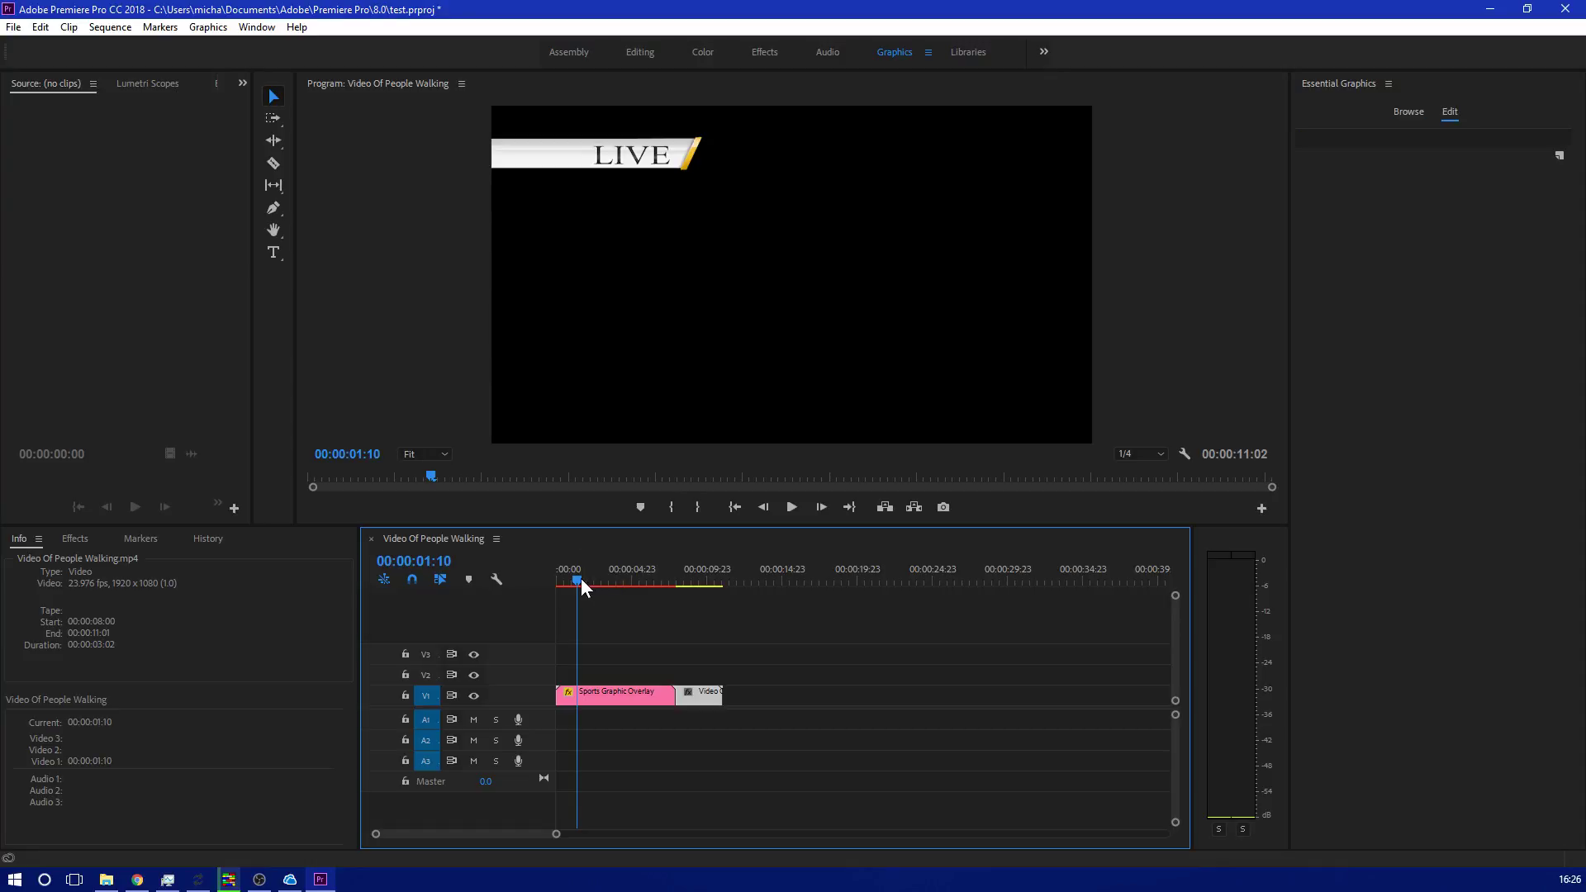
drag(582, 578, 676, 583)
key(Home)
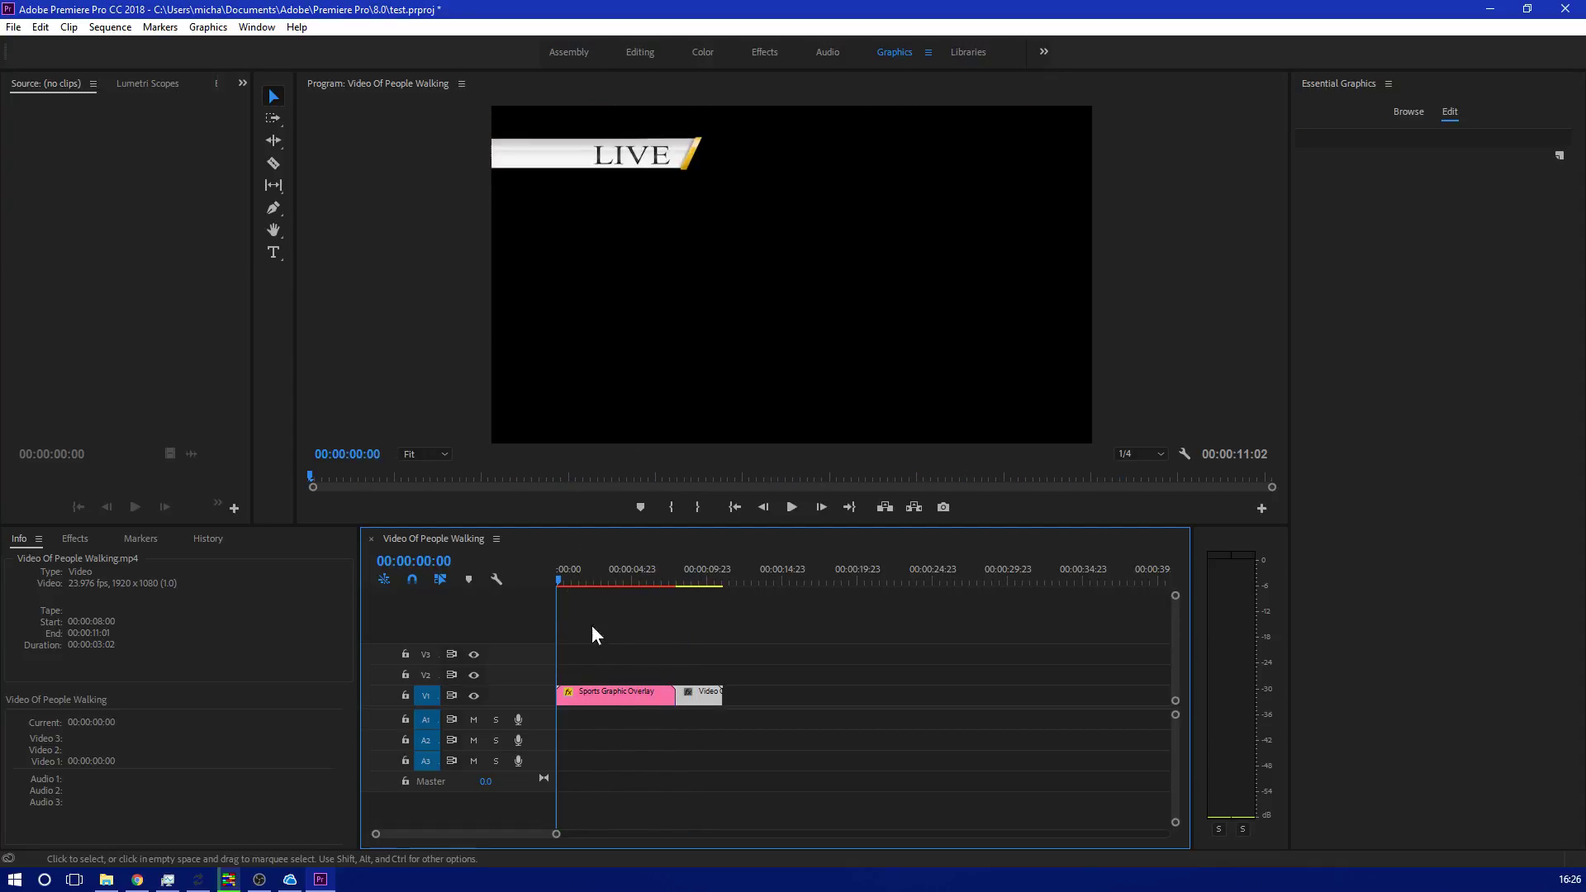
Stack the Sports Graphic Overlay on V3 above the Video Of People Walking clip at the start of V1, extending the video to 00:00:09:16.
drag(707, 700, 608, 676)
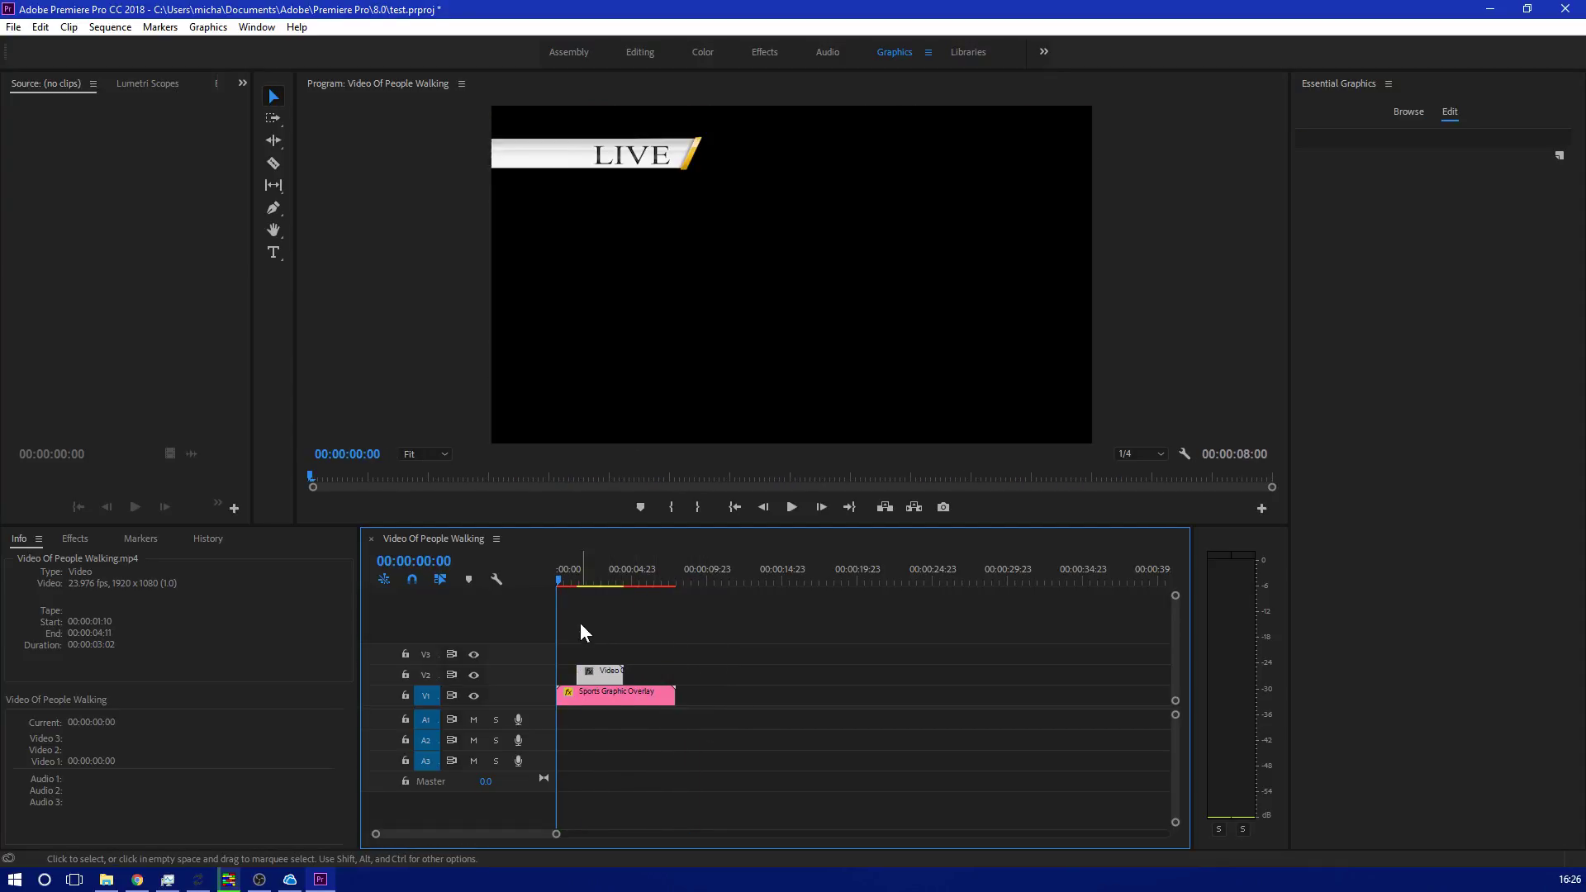
drag(555, 582, 576, 578)
drag(612, 697, 600, 583)
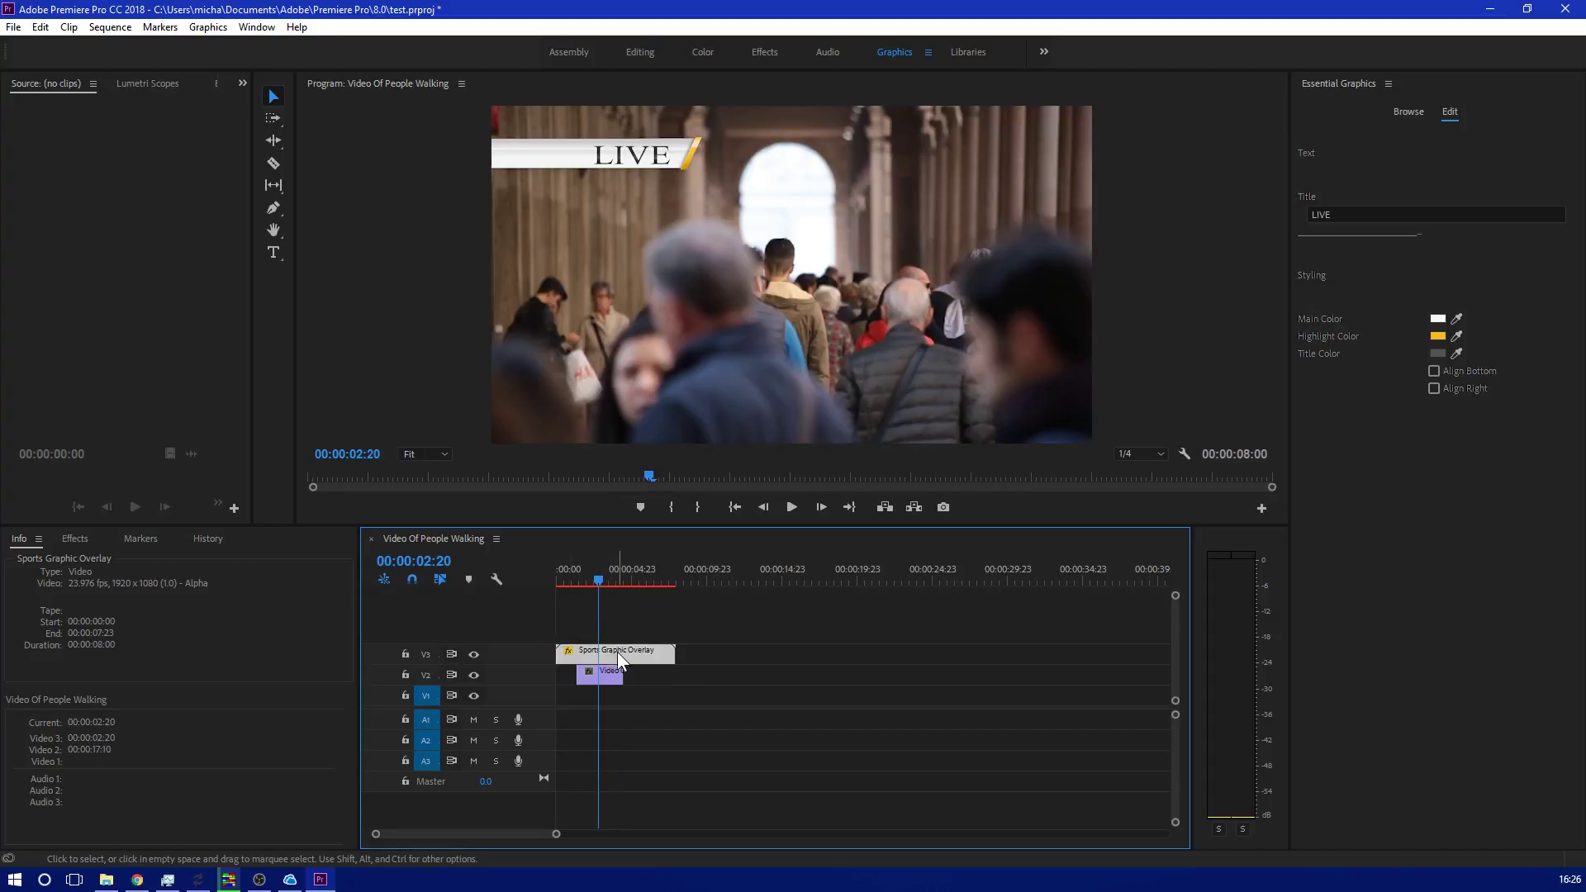
drag(599, 583, 570, 578)
drag(604, 673, 543, 687)
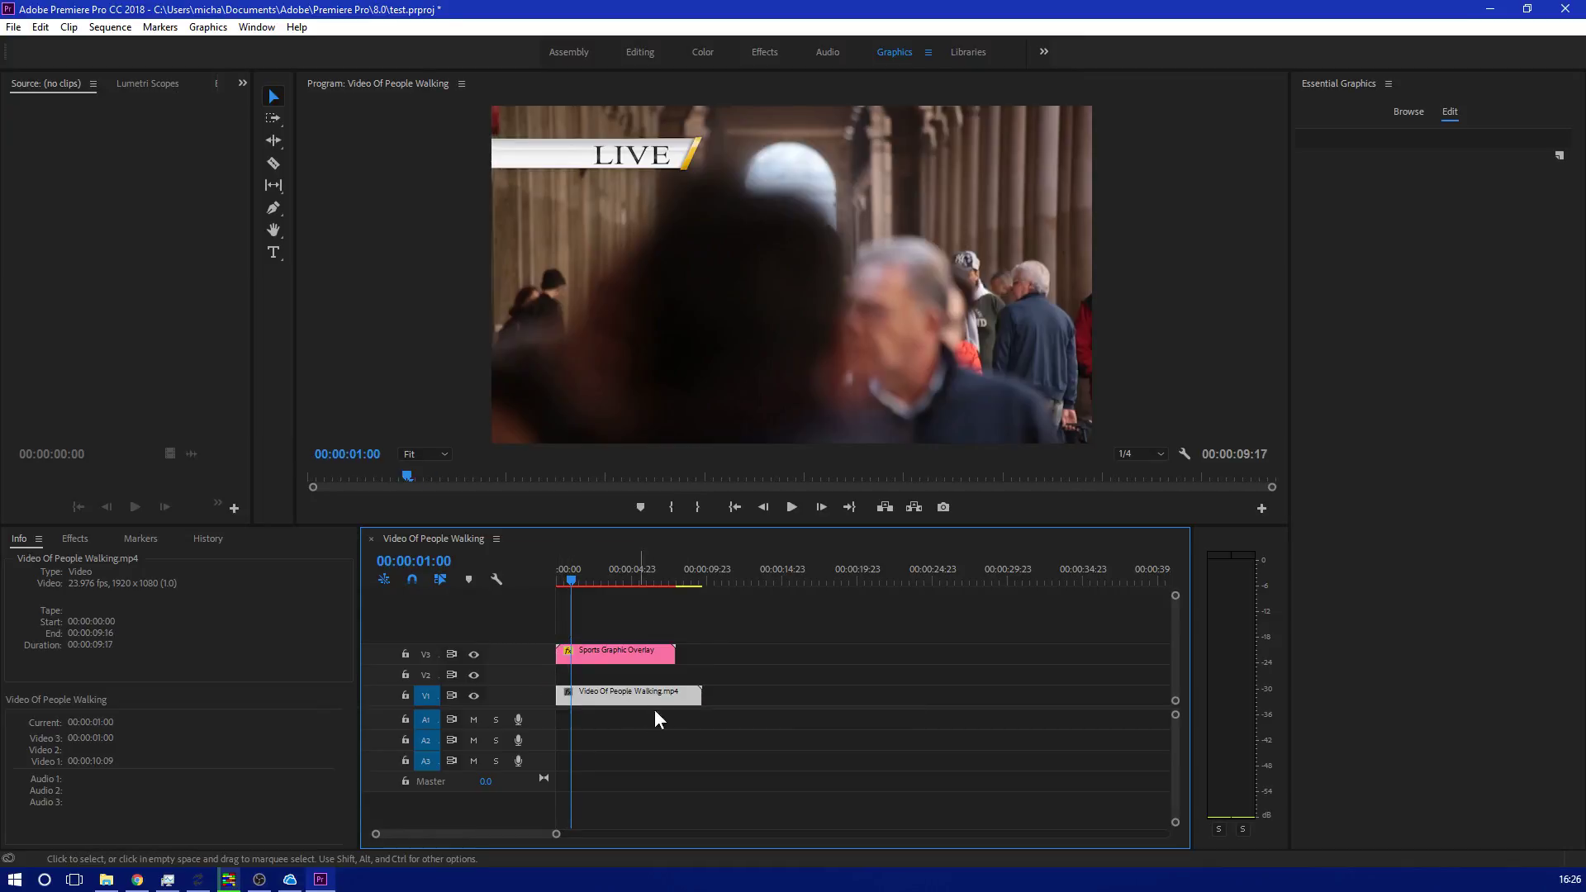
drag(675, 696, 690, 694)
Delete the Sports Graphic Overlay clip and place the Sports Logo Loop template at the start of V2.
click(605, 649)
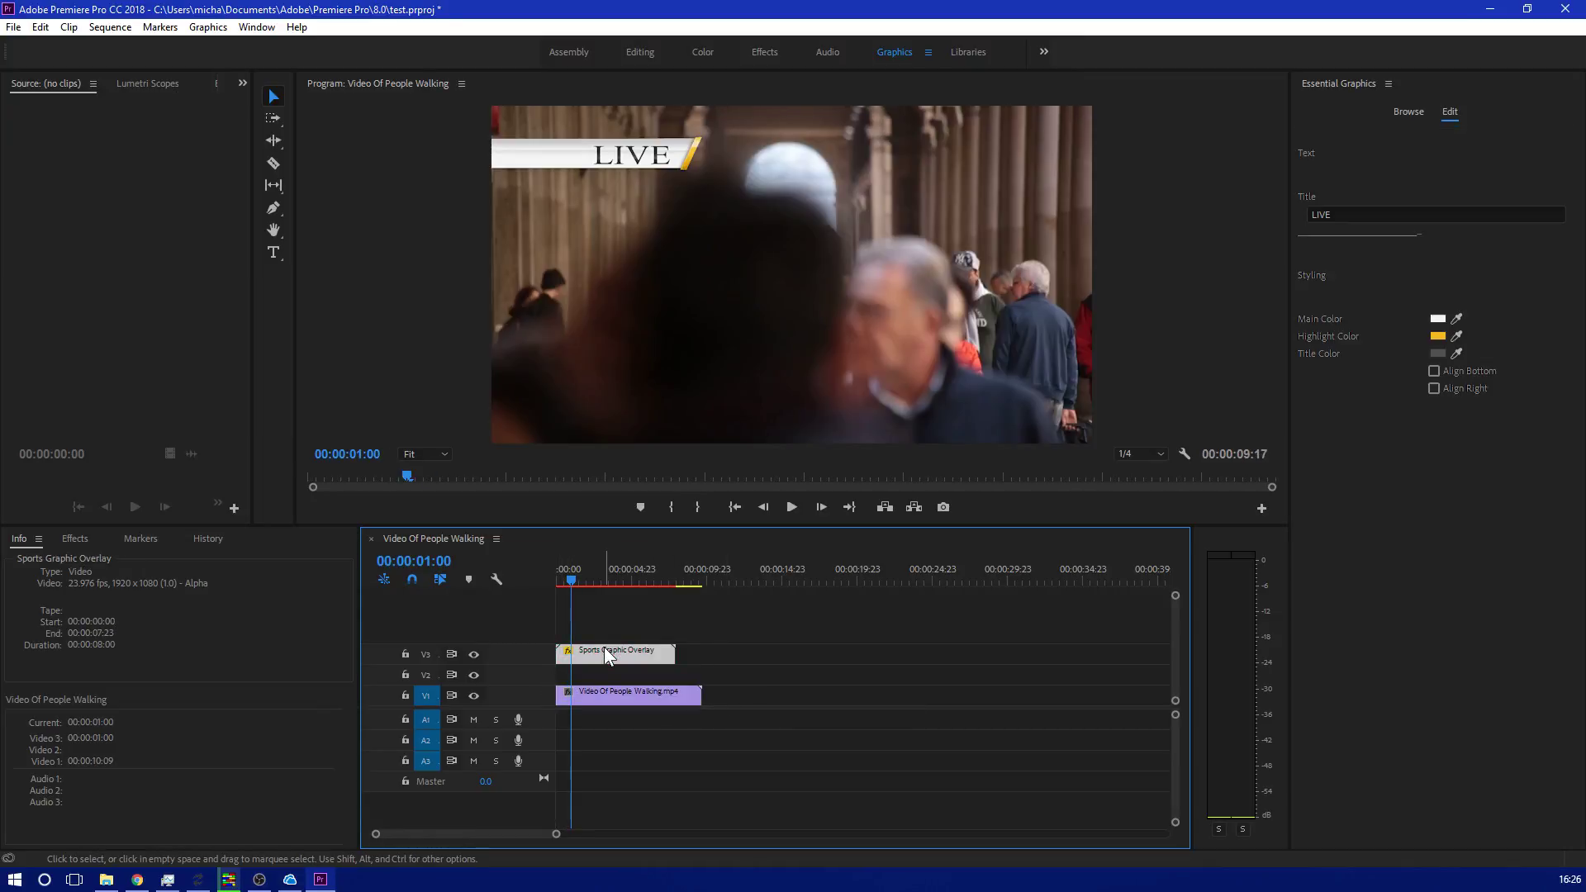
key(Delete)
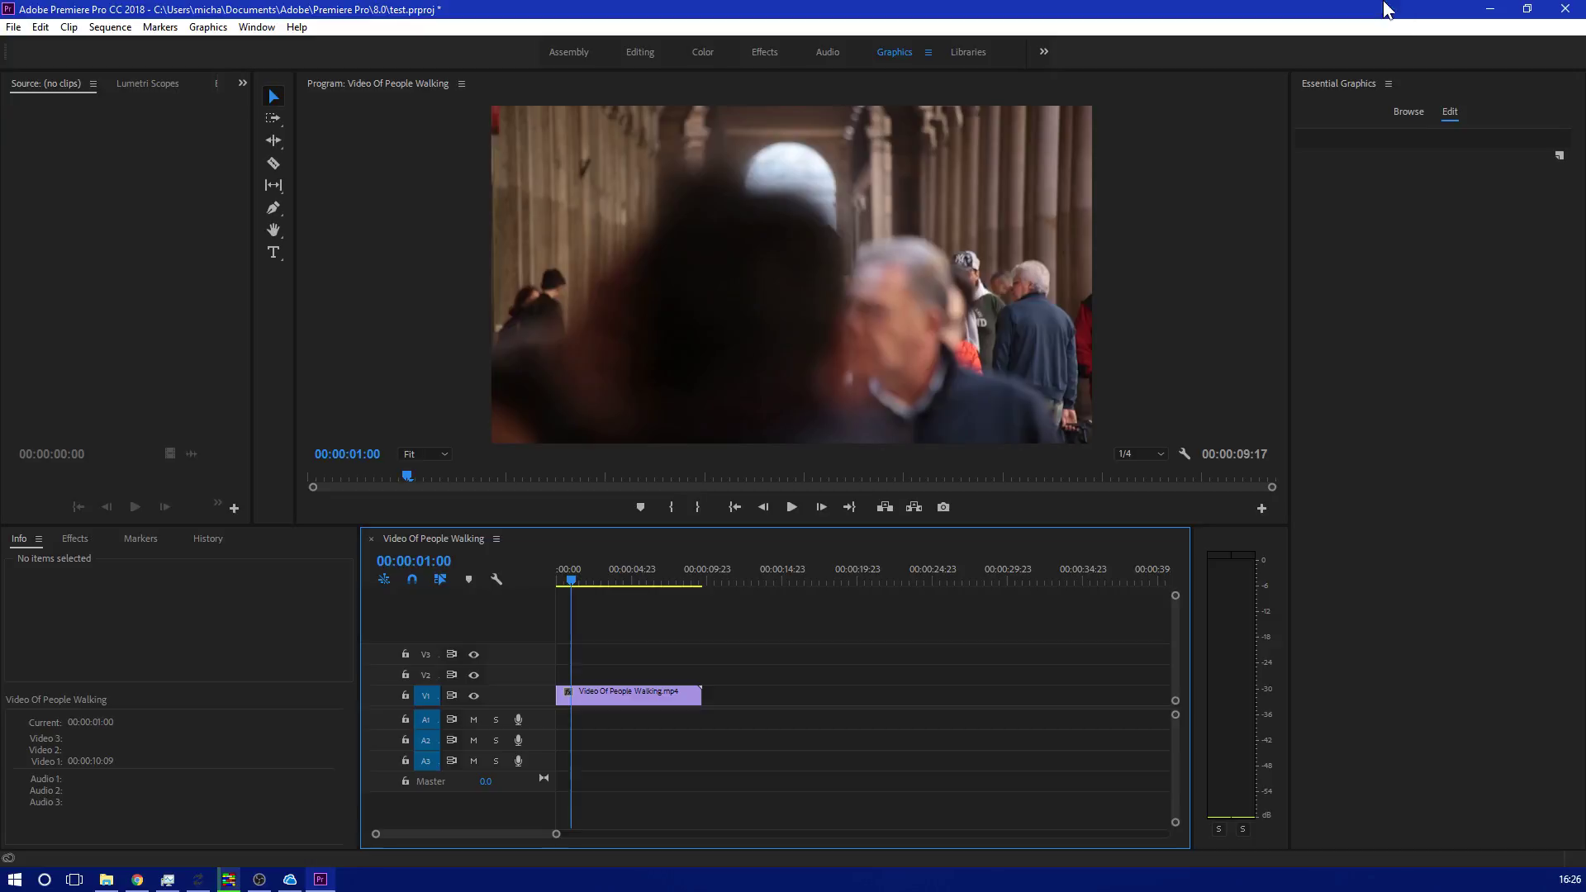
click(1408, 112)
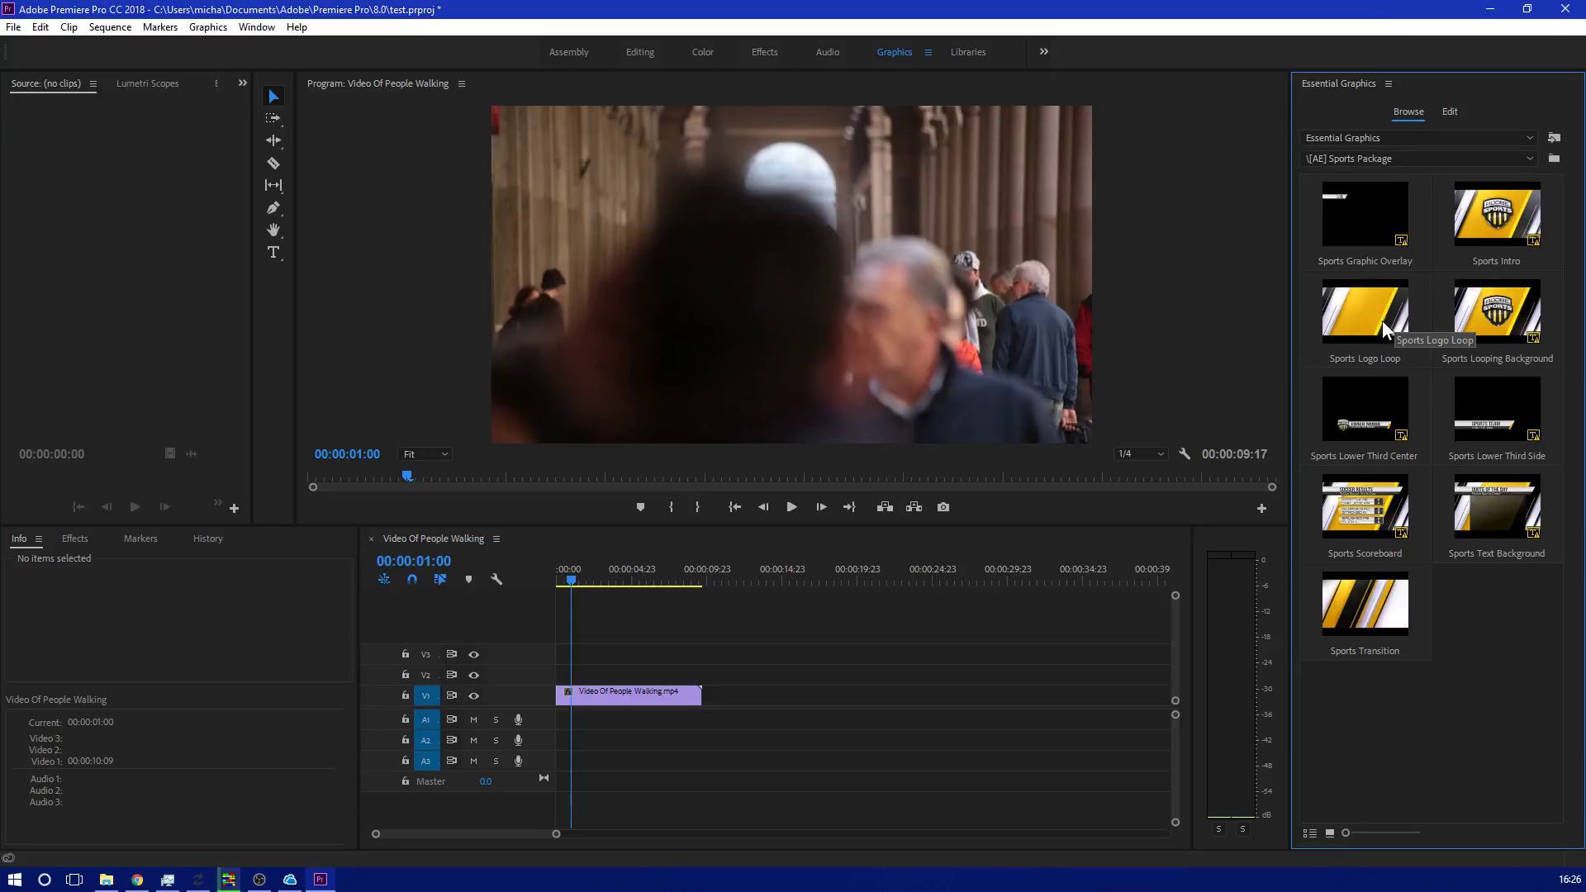
drag(1365, 314, 558, 674)
Play the Sports Logo Loop from the start of the sequence and stop after a few seconds.
click(570, 575)
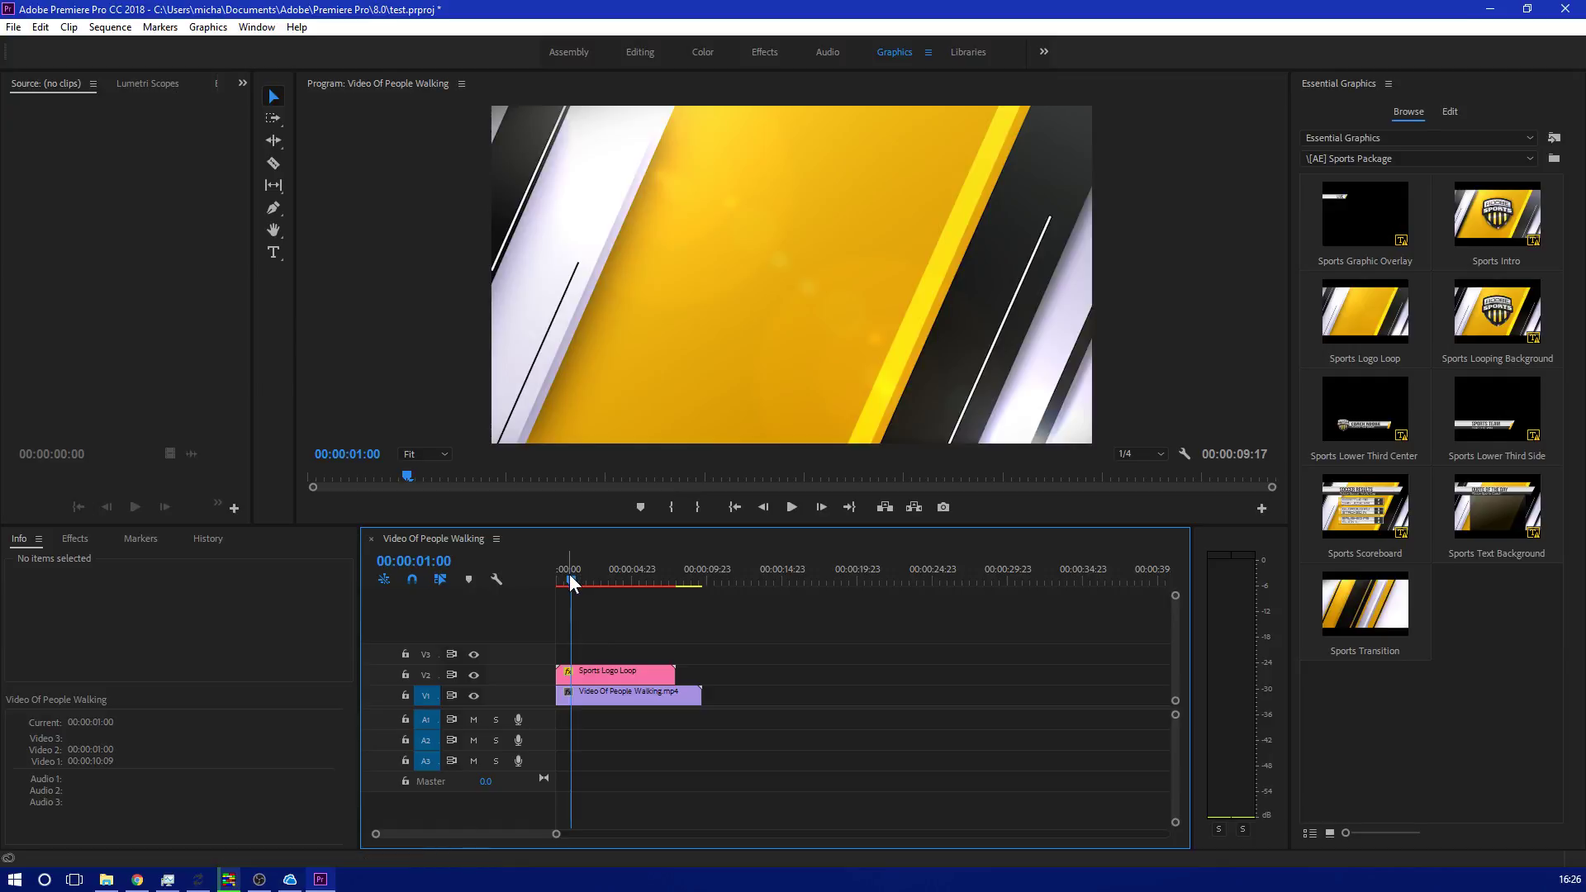
mouse_move(570, 583)
mouse_down()
mouse_move(651, 582)
mouse_move(558, 582)
mouse_up()
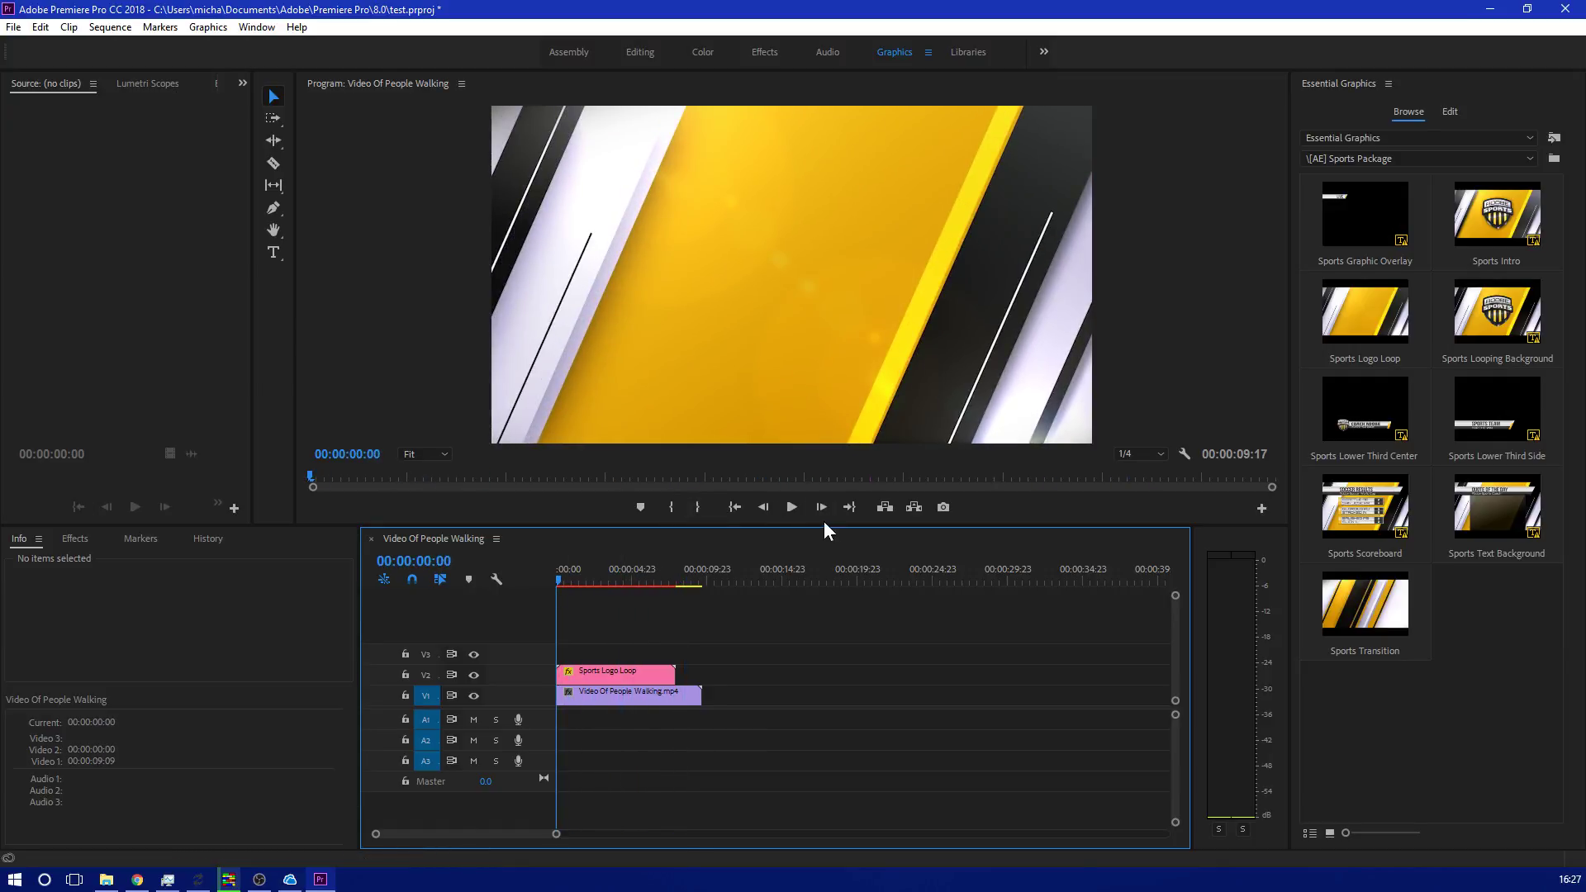
click(794, 508)
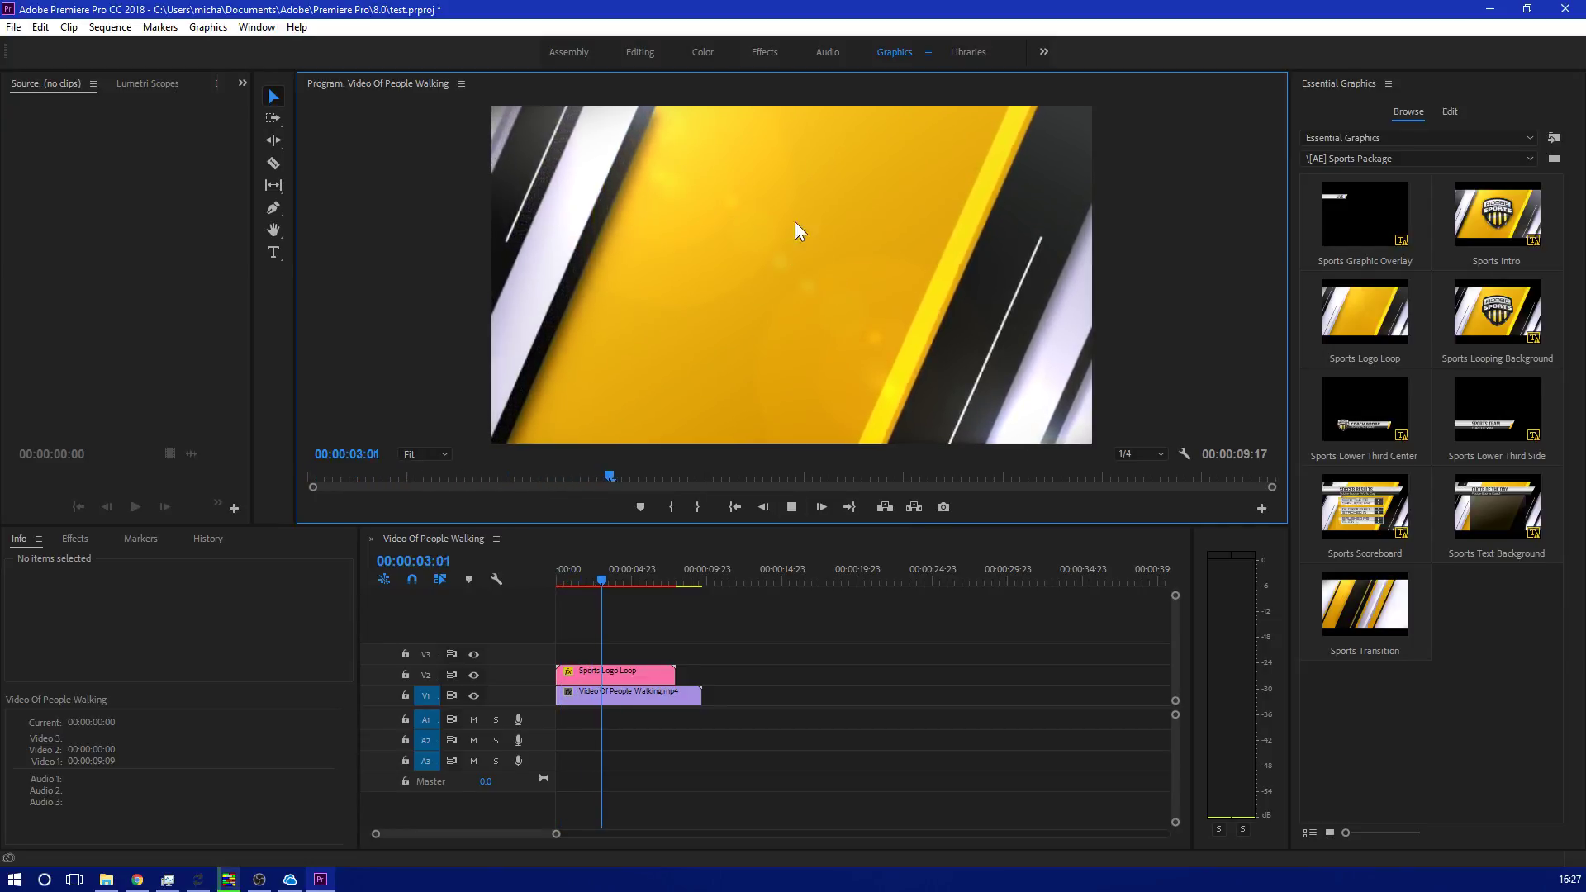
click(791, 506)
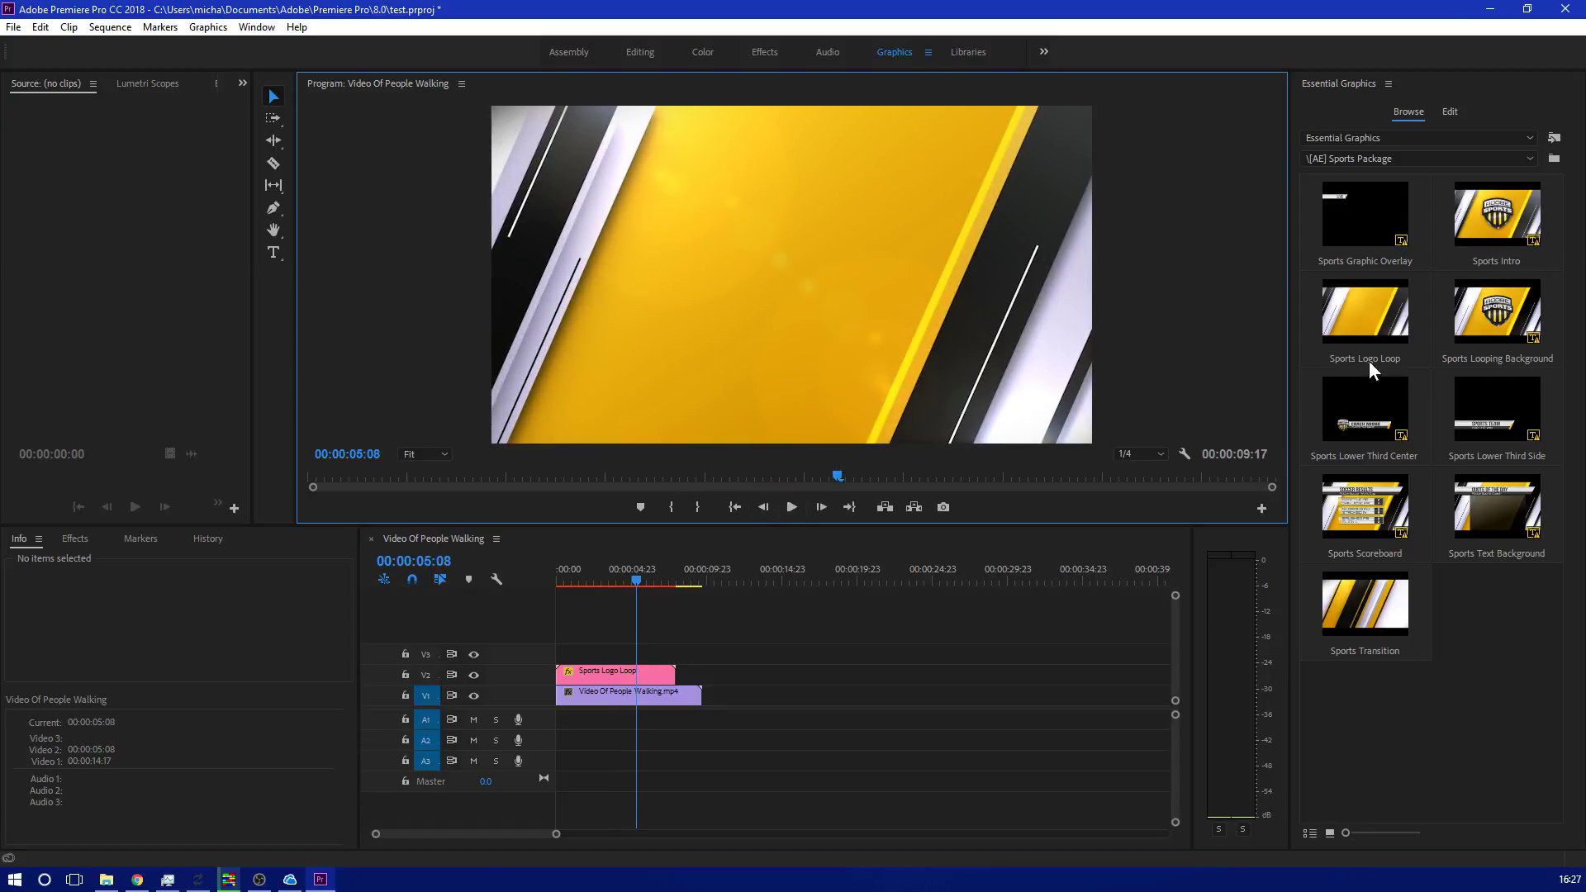
Repeat the Sports Logo Loop clip back to back along V1.
mouse_move(673, 671)
mouse_down()
mouse_move(888, 671)
mouse_move(661, 682)
mouse_up()
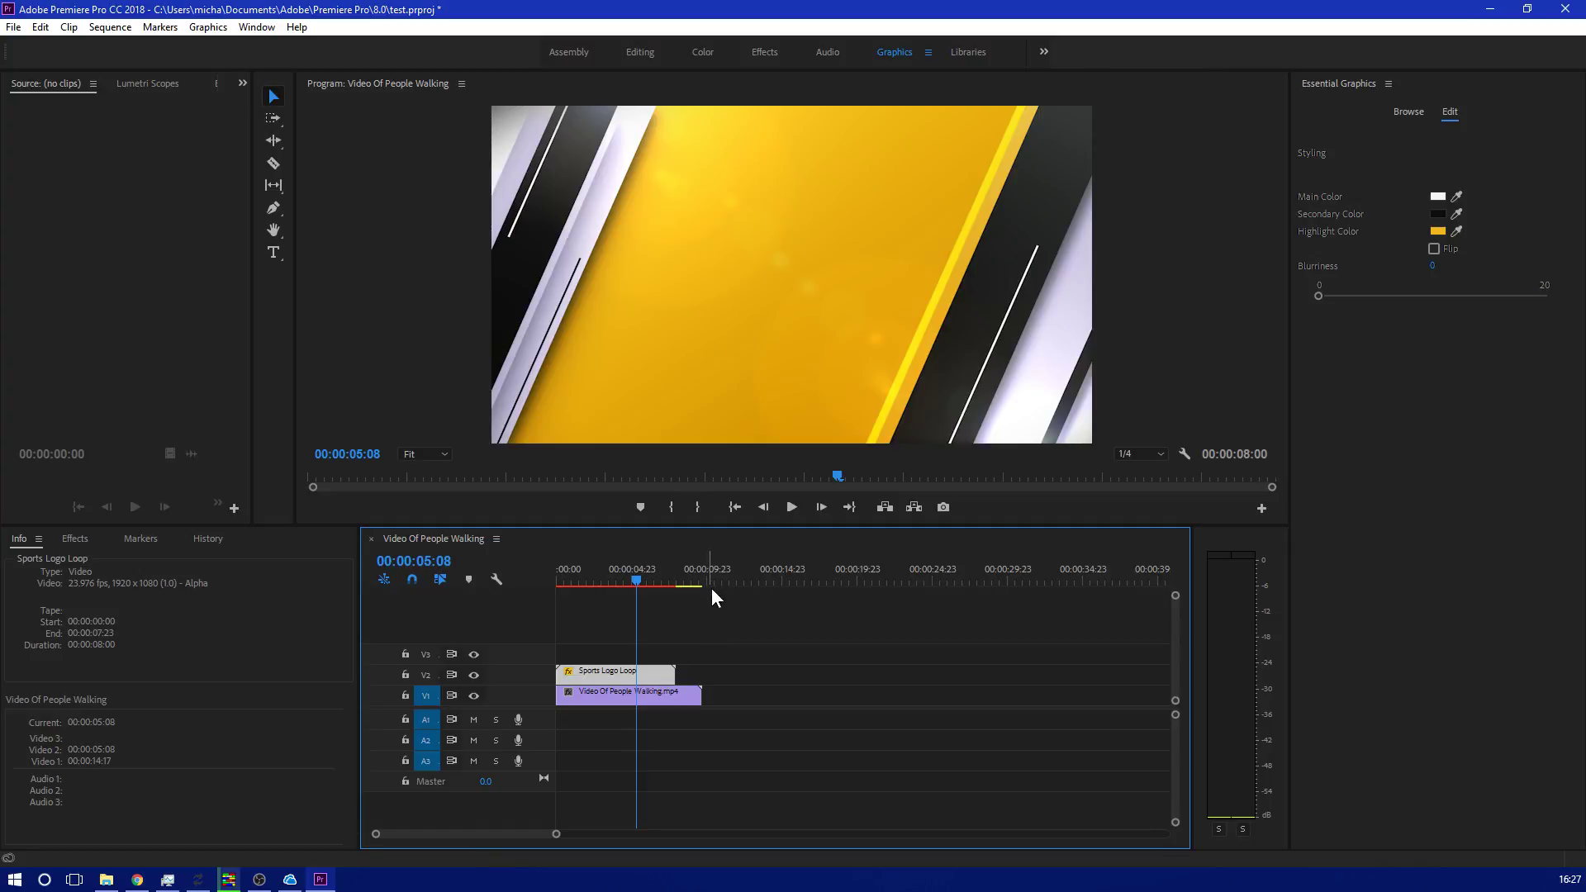
click(674, 574)
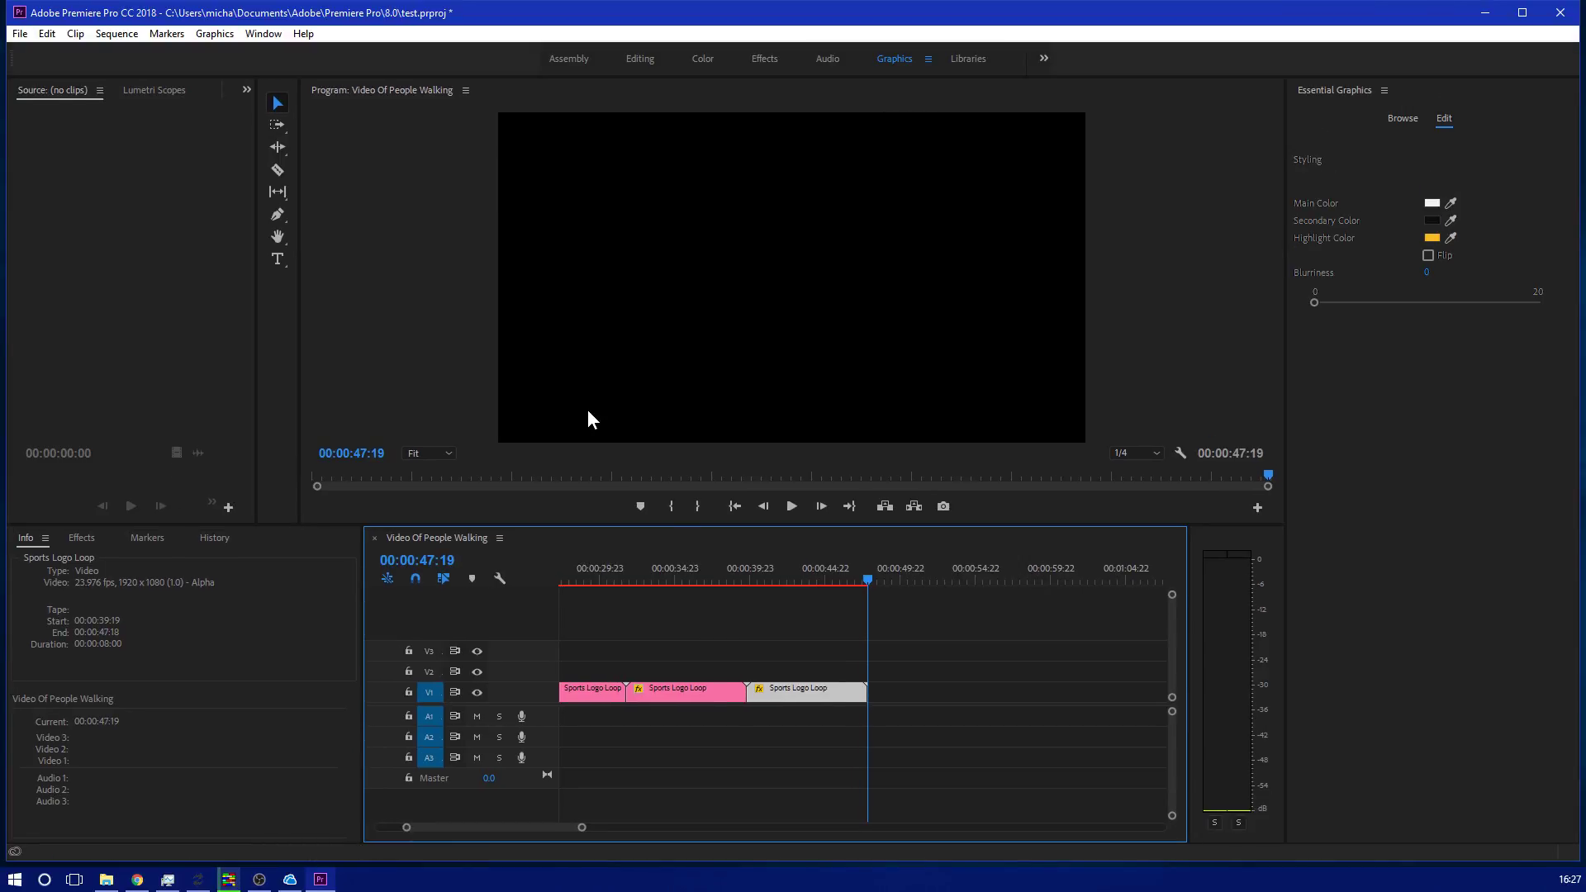
Undo the repeated Sports Logo Loop copies and the earlier timeline edits, back to a project without a sequence.
key(ctrl+z)
key(ctrl+z)
key(ctrl+z)
key(ctrl+z)
key(ctrl+z)
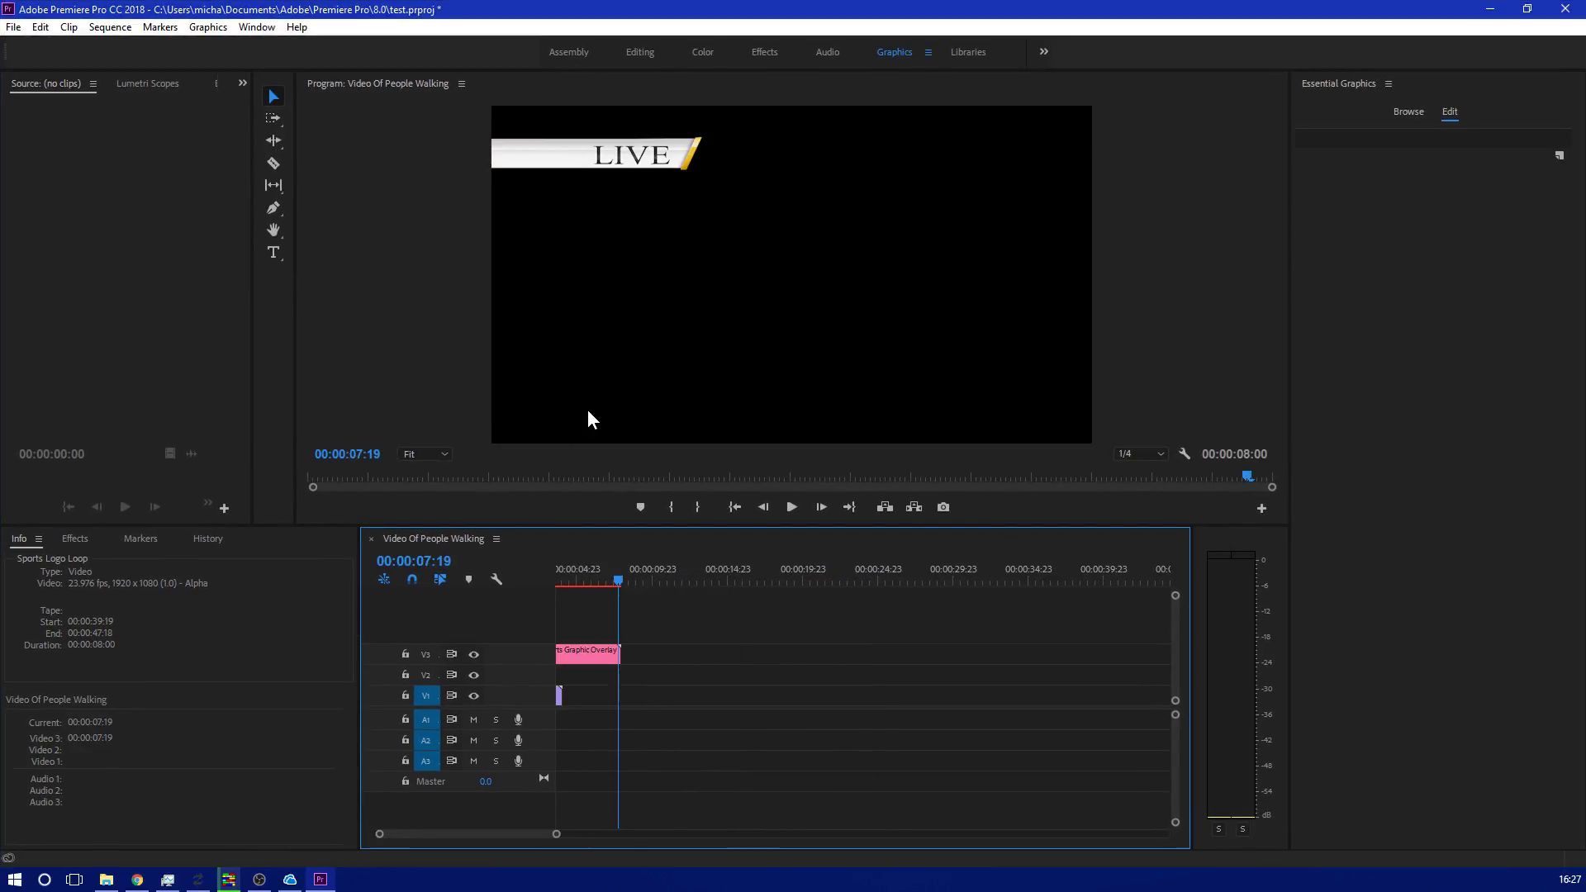
key(ctrl+z)
key(ctrl+z)
key(ctrl+z)
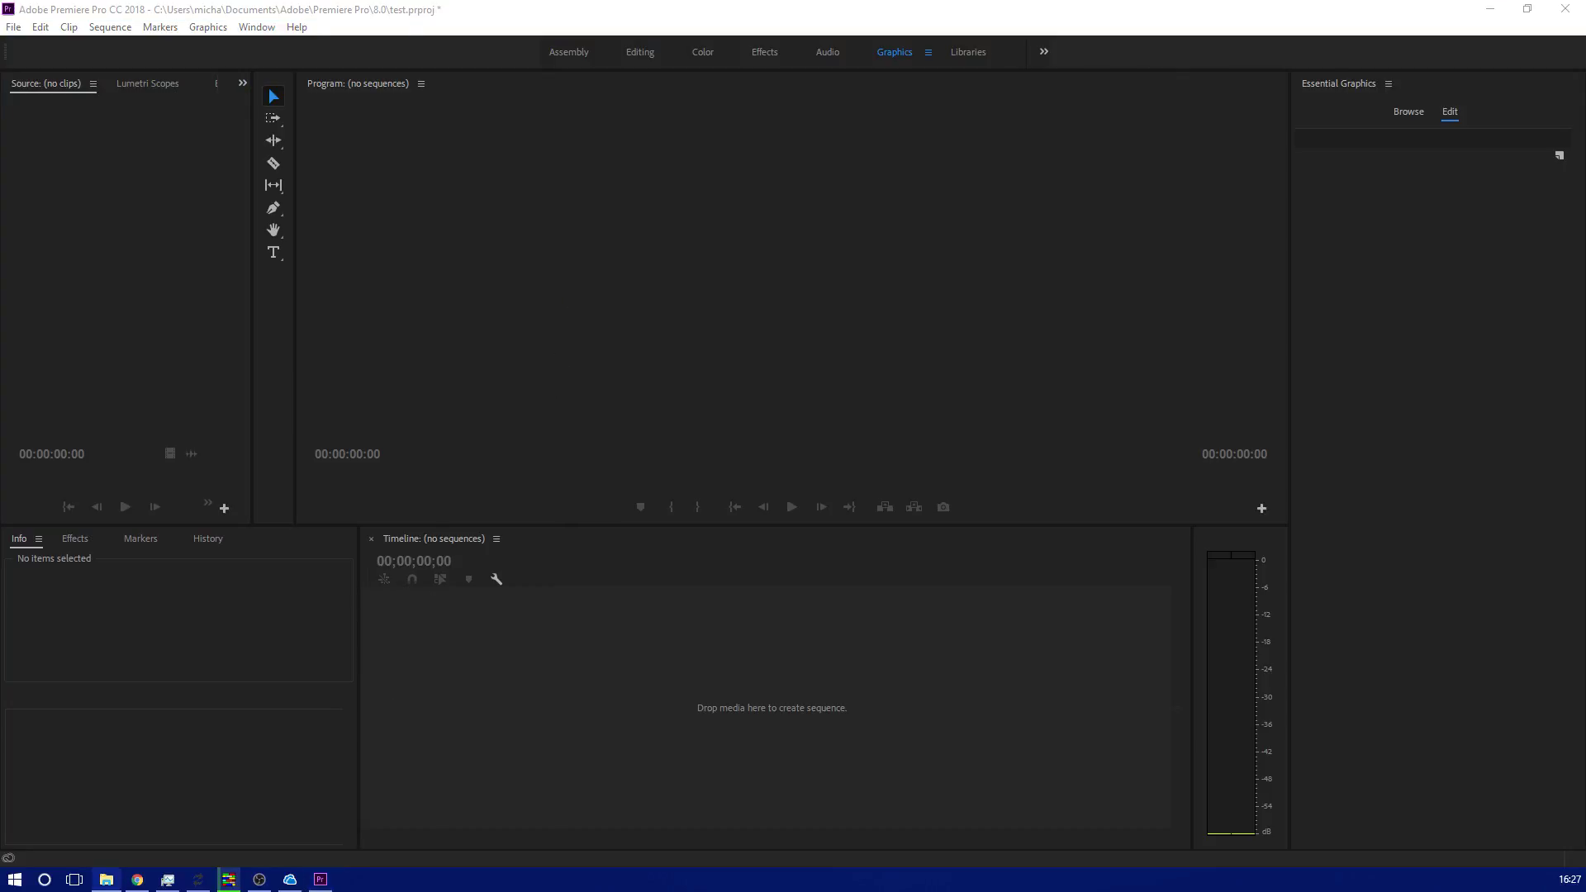
Create a sequence from the Video Of People Walking clip and add the Sports Looping Background template directly after it on V1.
drag(248, 677, 493, 716)
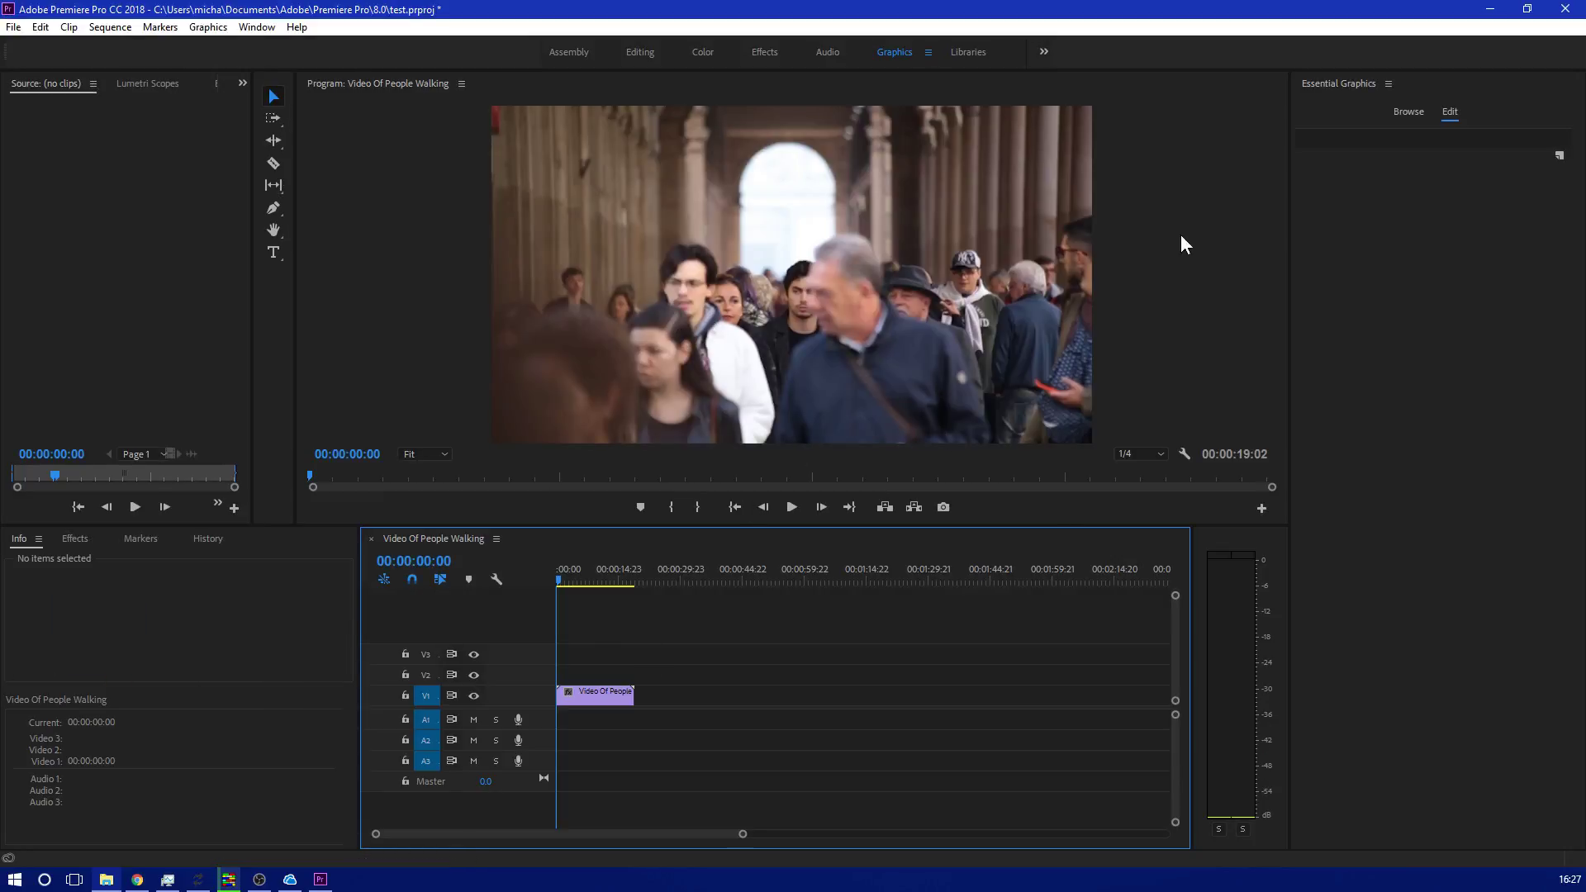
click(1407, 113)
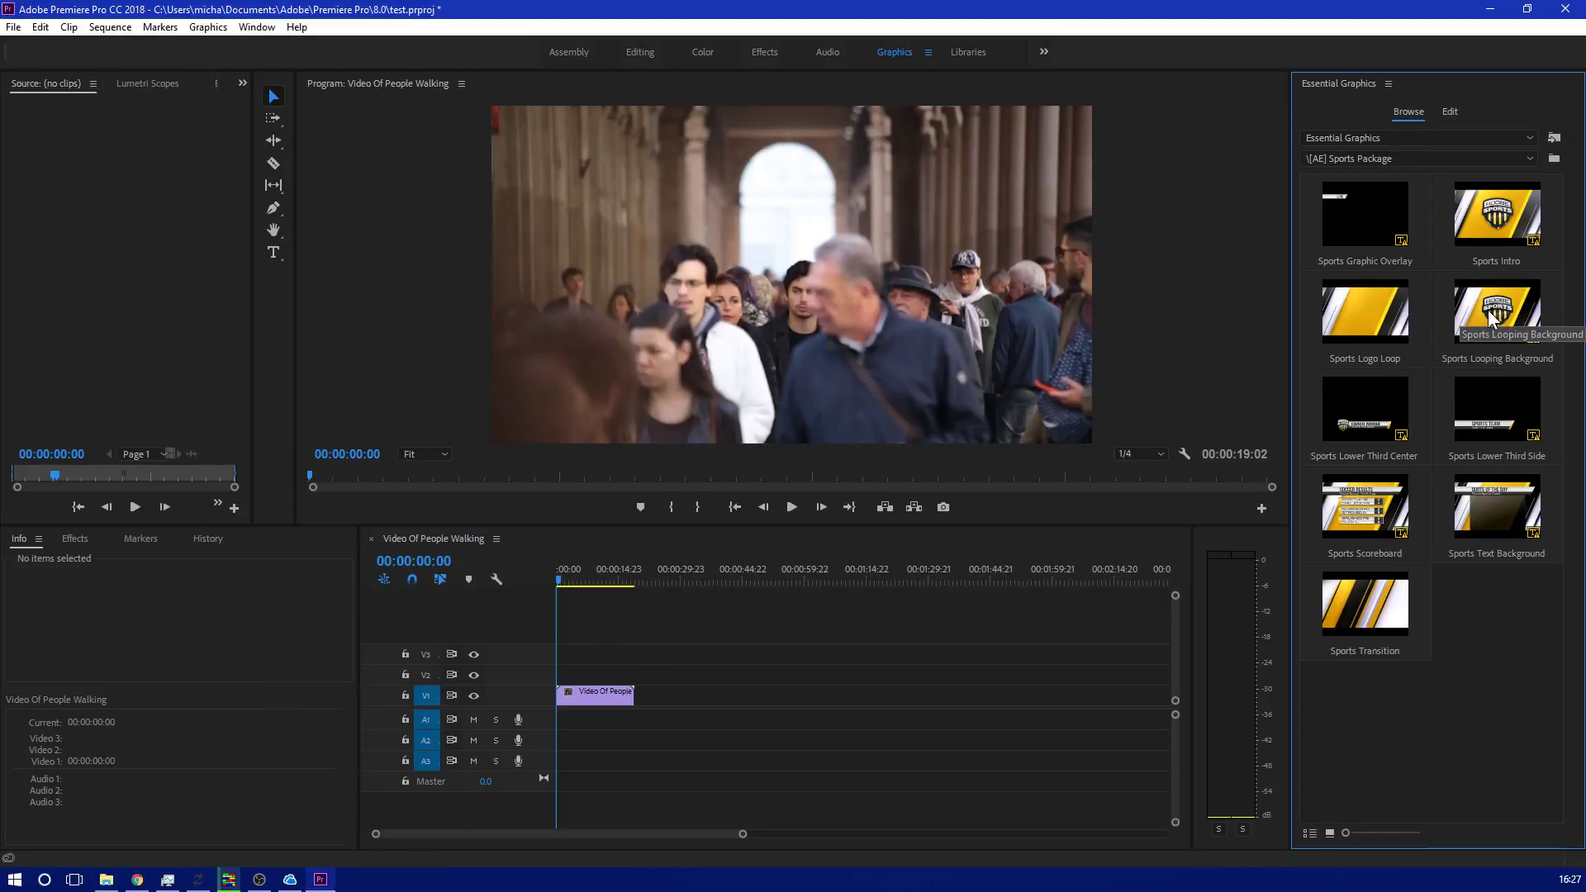
drag(1493, 318, 645, 679)
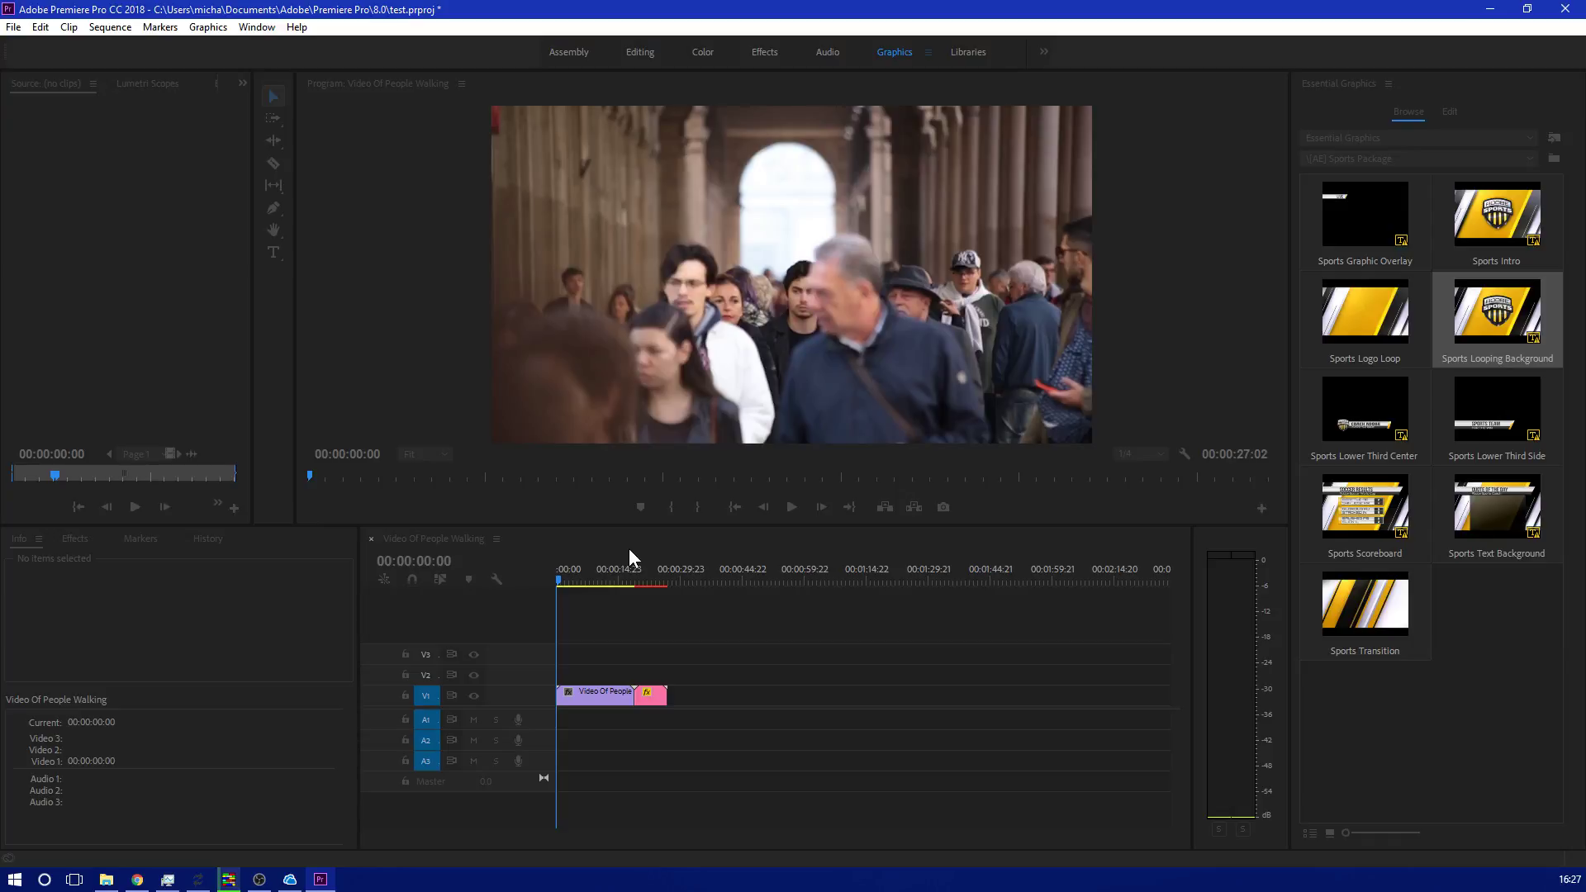
Play the sequence from 00:00:17:09 through the cut into the Sports Looping Background.
drag(651, 574, 628, 573)
click(791, 506)
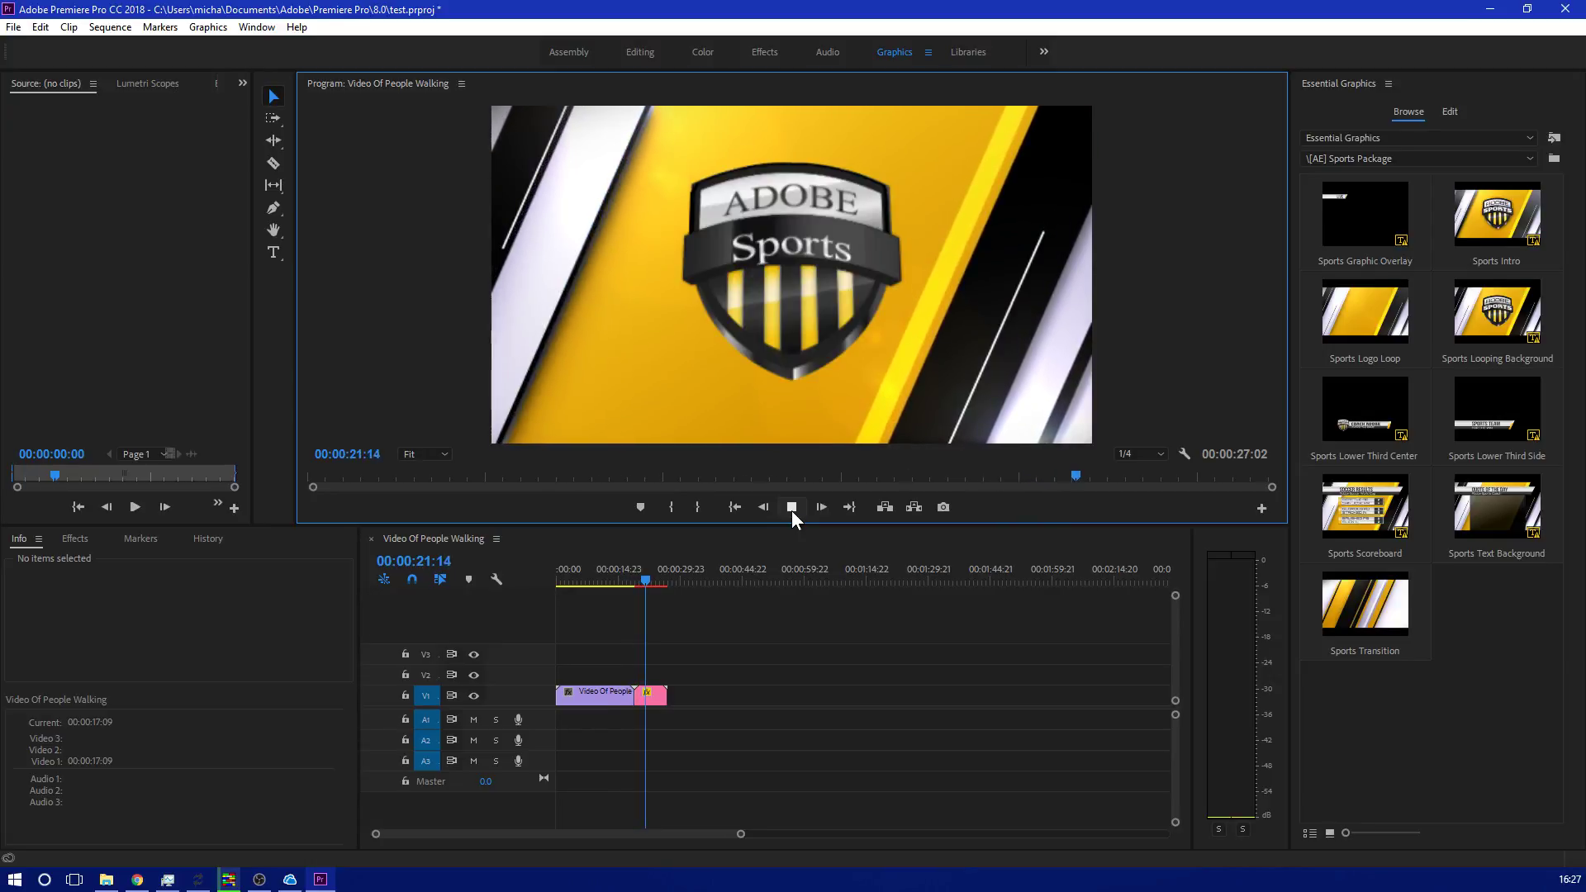
click(793, 510)
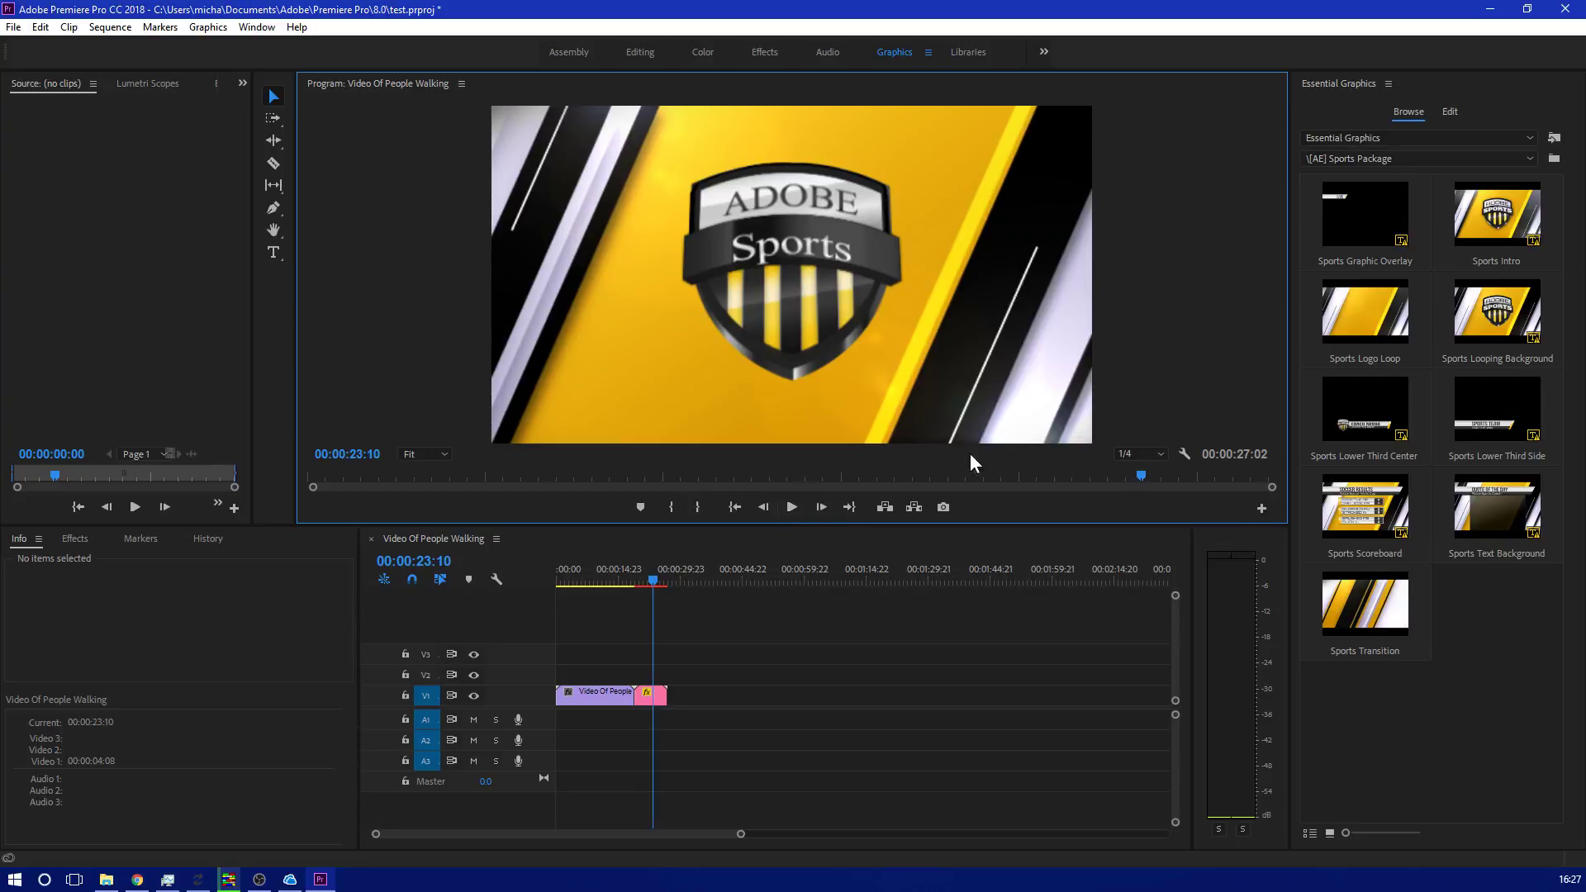
Place the Sports Intro template on V1 after a gap behind the Sports Looping Background and preview its opening animation.
drag(1488, 225, 685, 695)
click(679, 578)
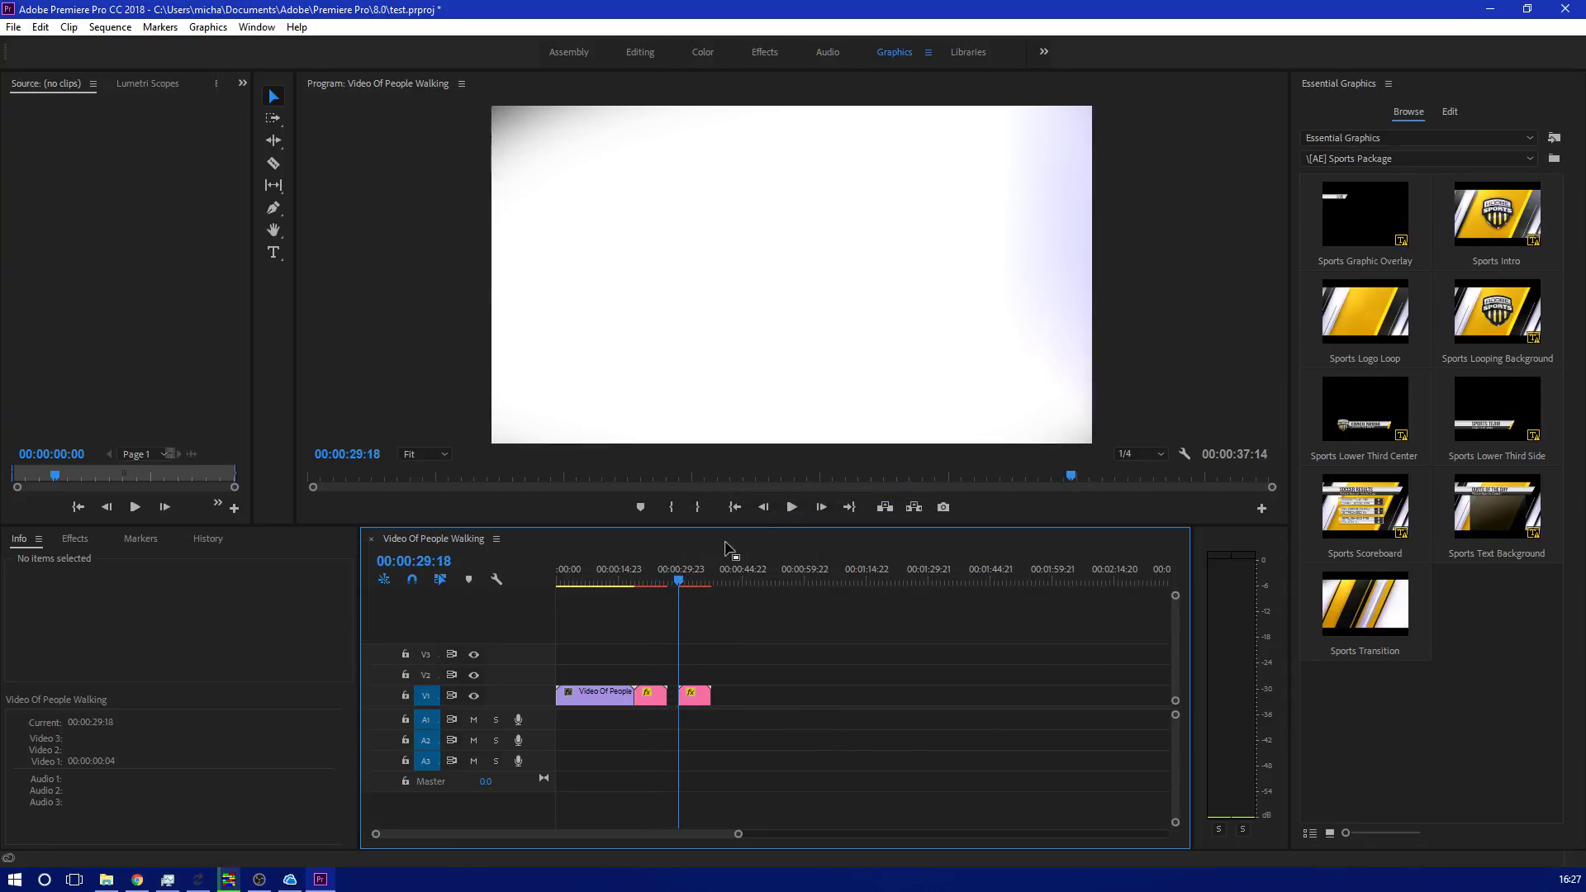
click(791, 510)
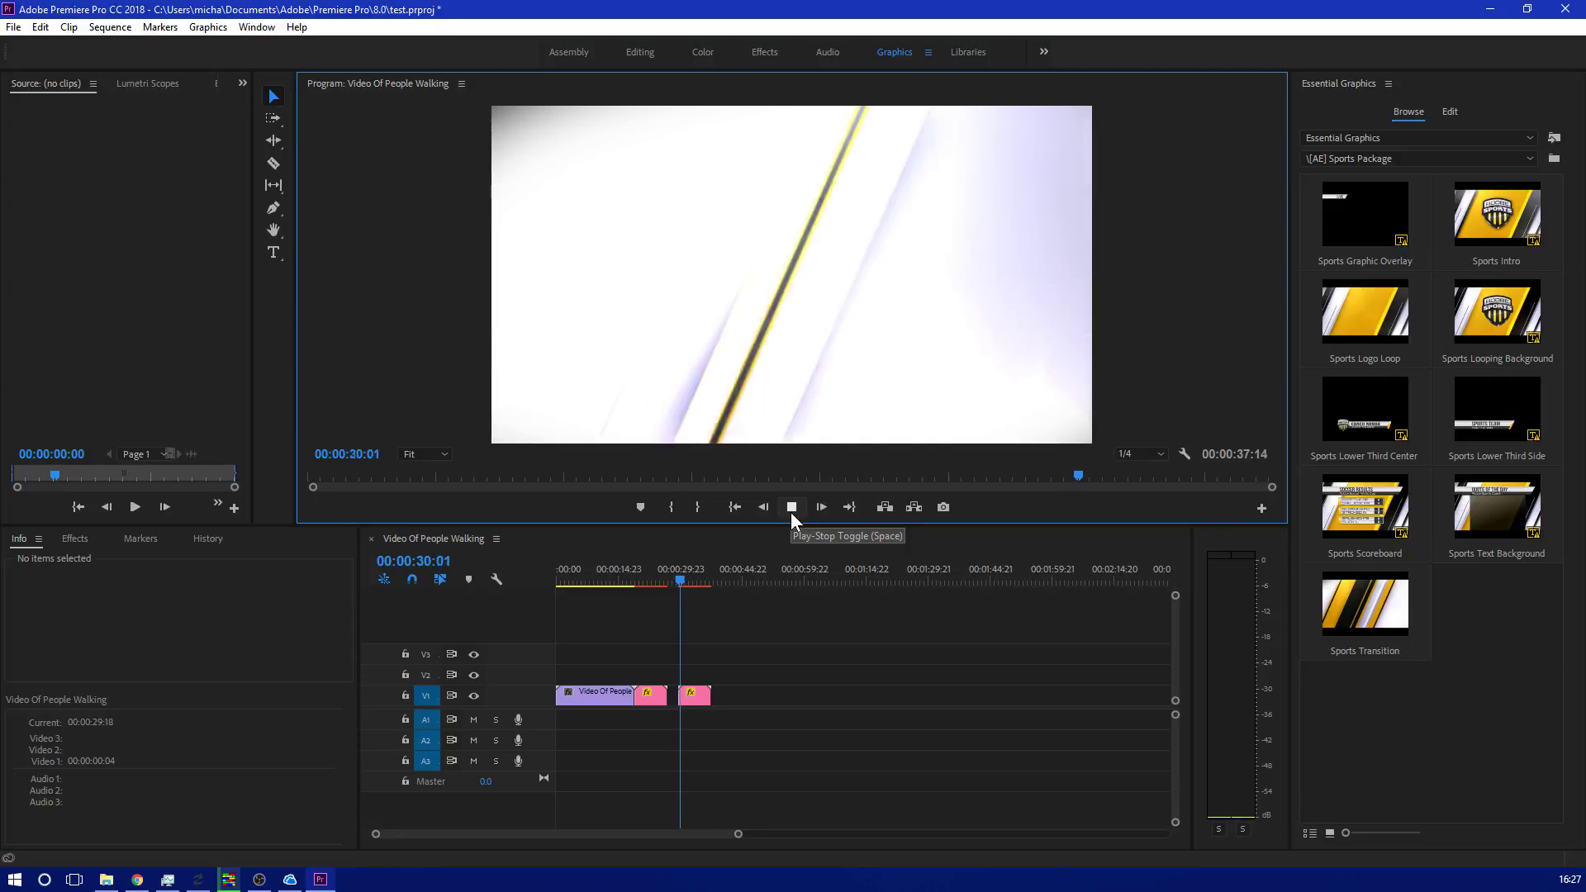
click(791, 510)
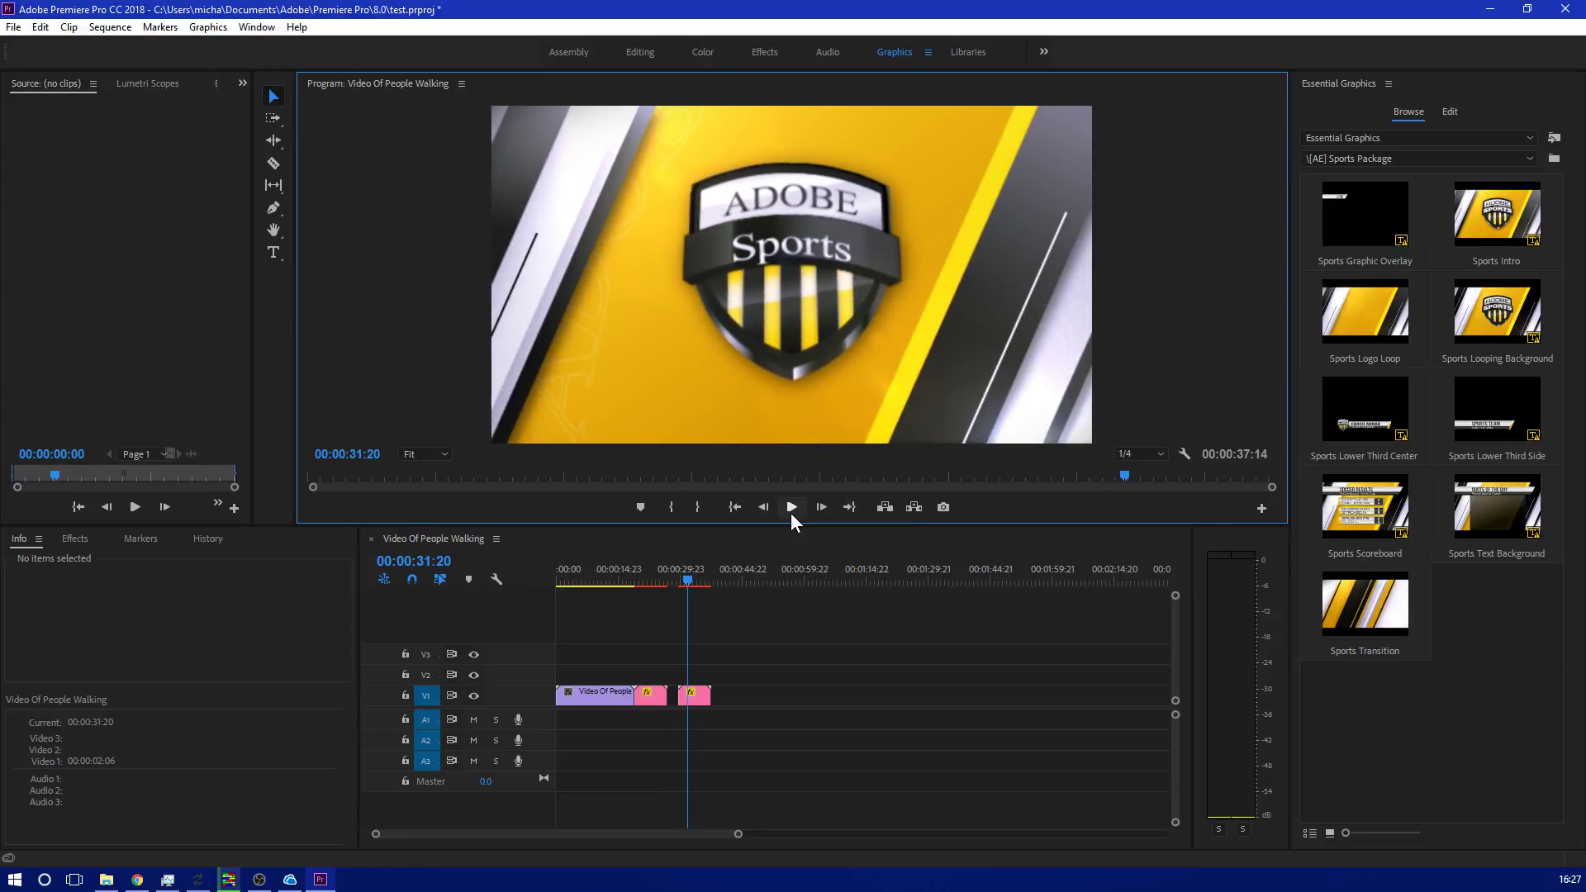
Play the Sports Looping Background again from 00:00:23:09 to compare it with the Sports Intro.
click(660, 583)
click(653, 583)
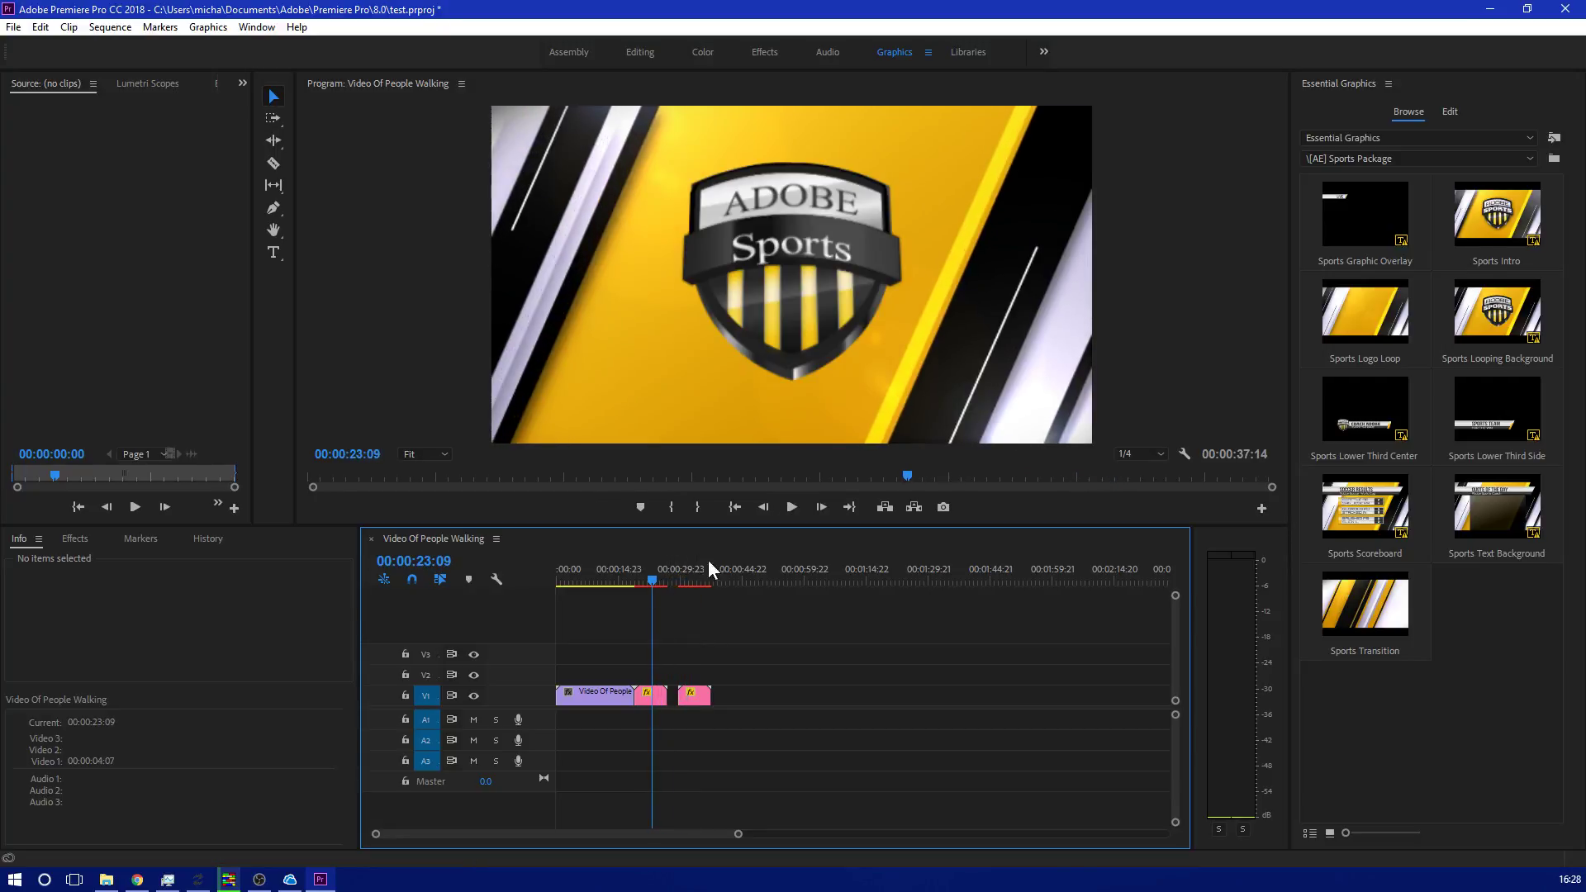
click(790, 508)
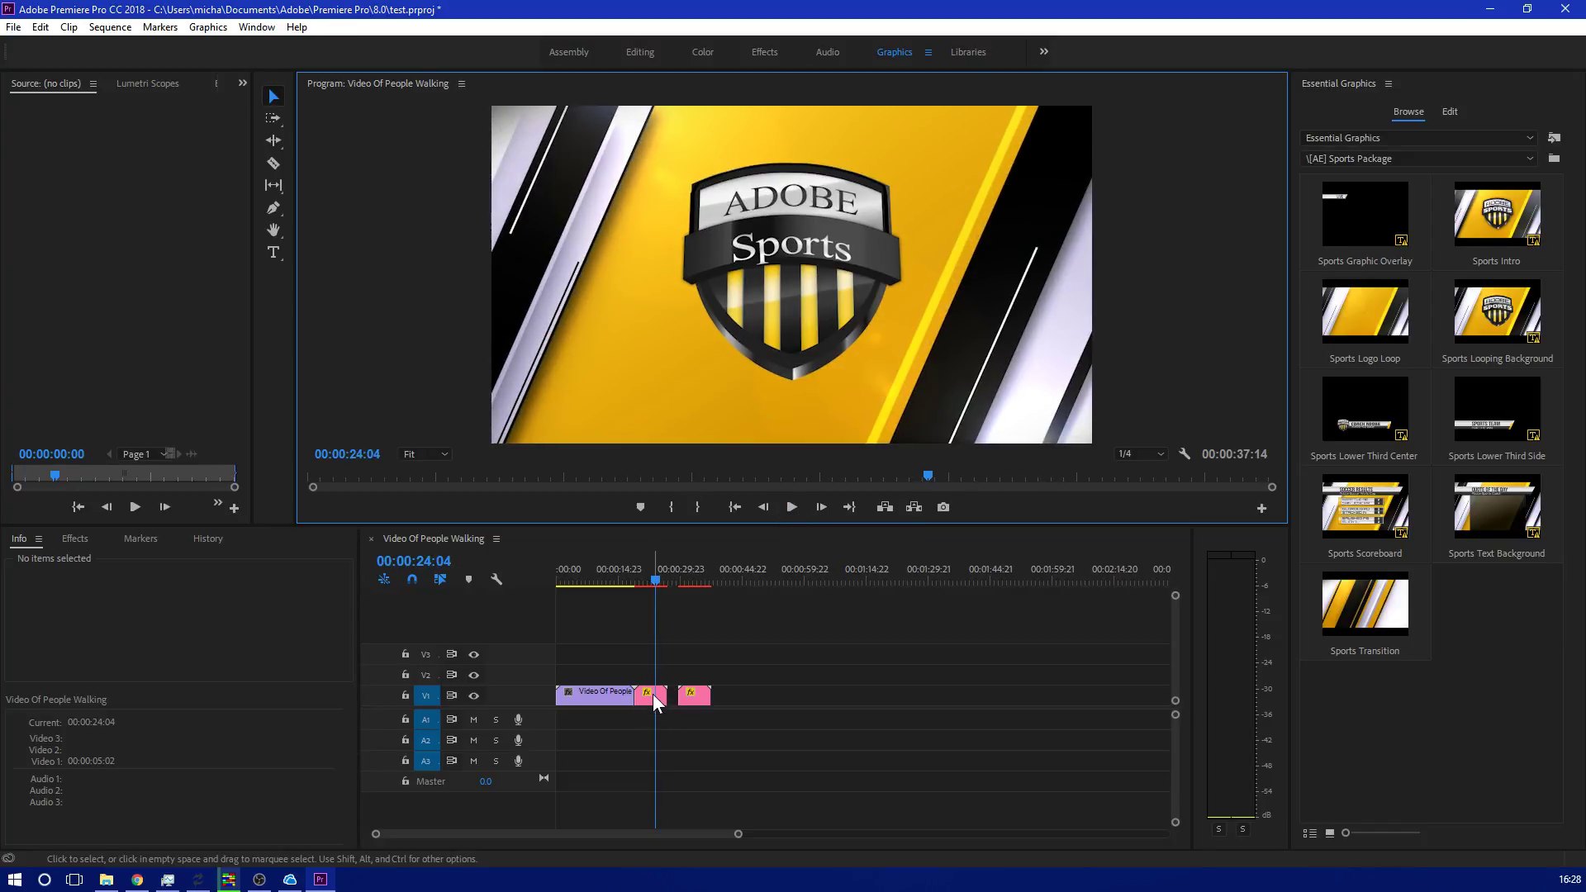
Move the Sports Looping Background clip directly after the Sports Intro on V1 and play both from the intro's start.
drag(1496, 312, 719, 699)
click(694, 562)
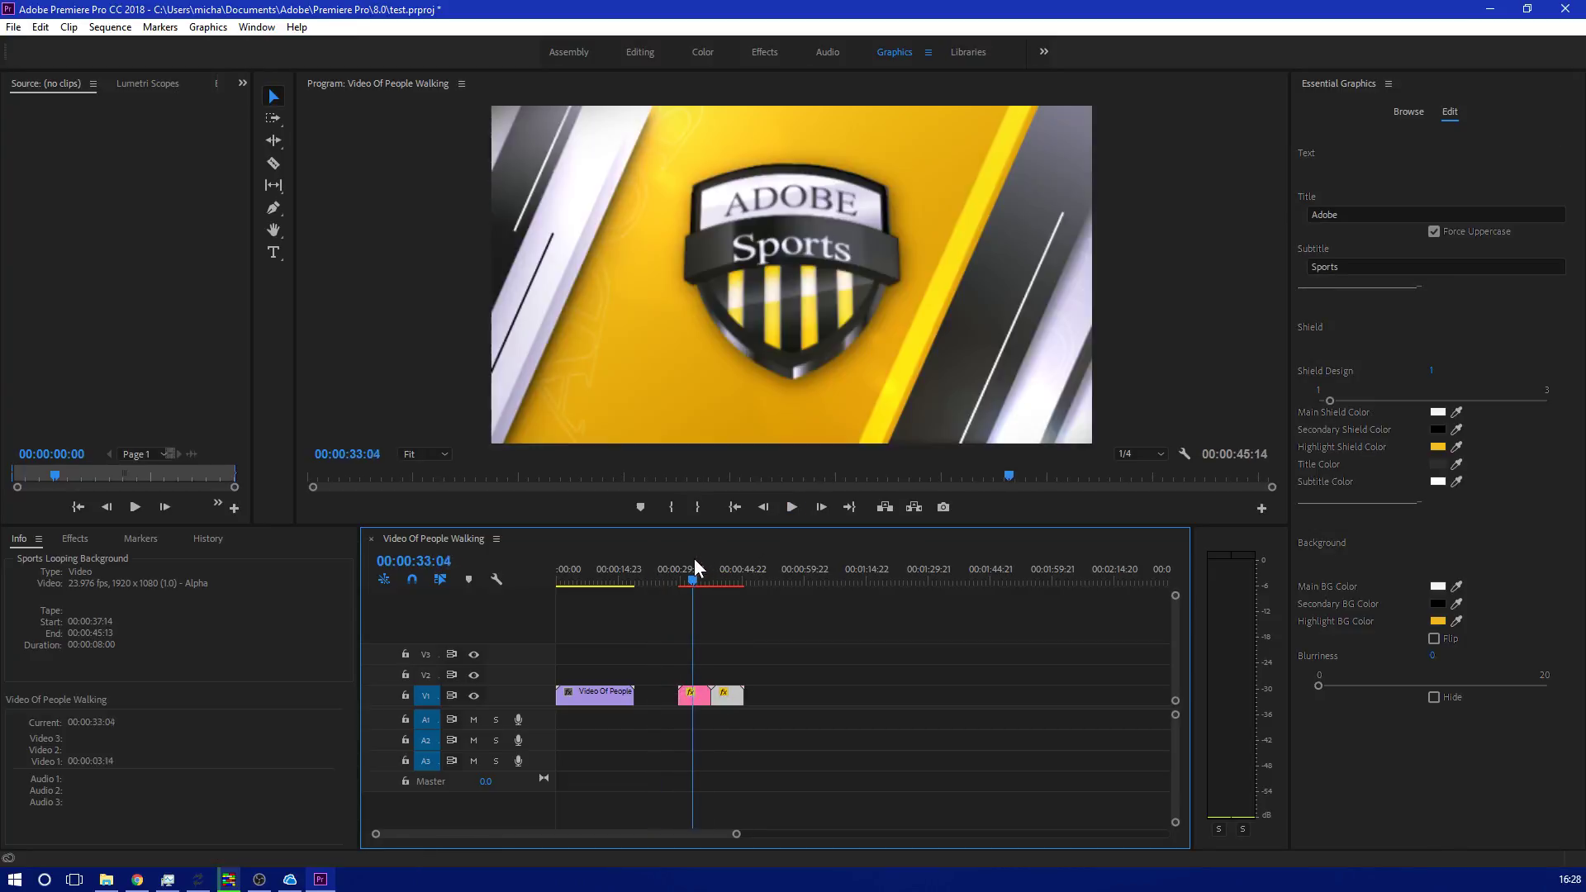
click(786, 507)
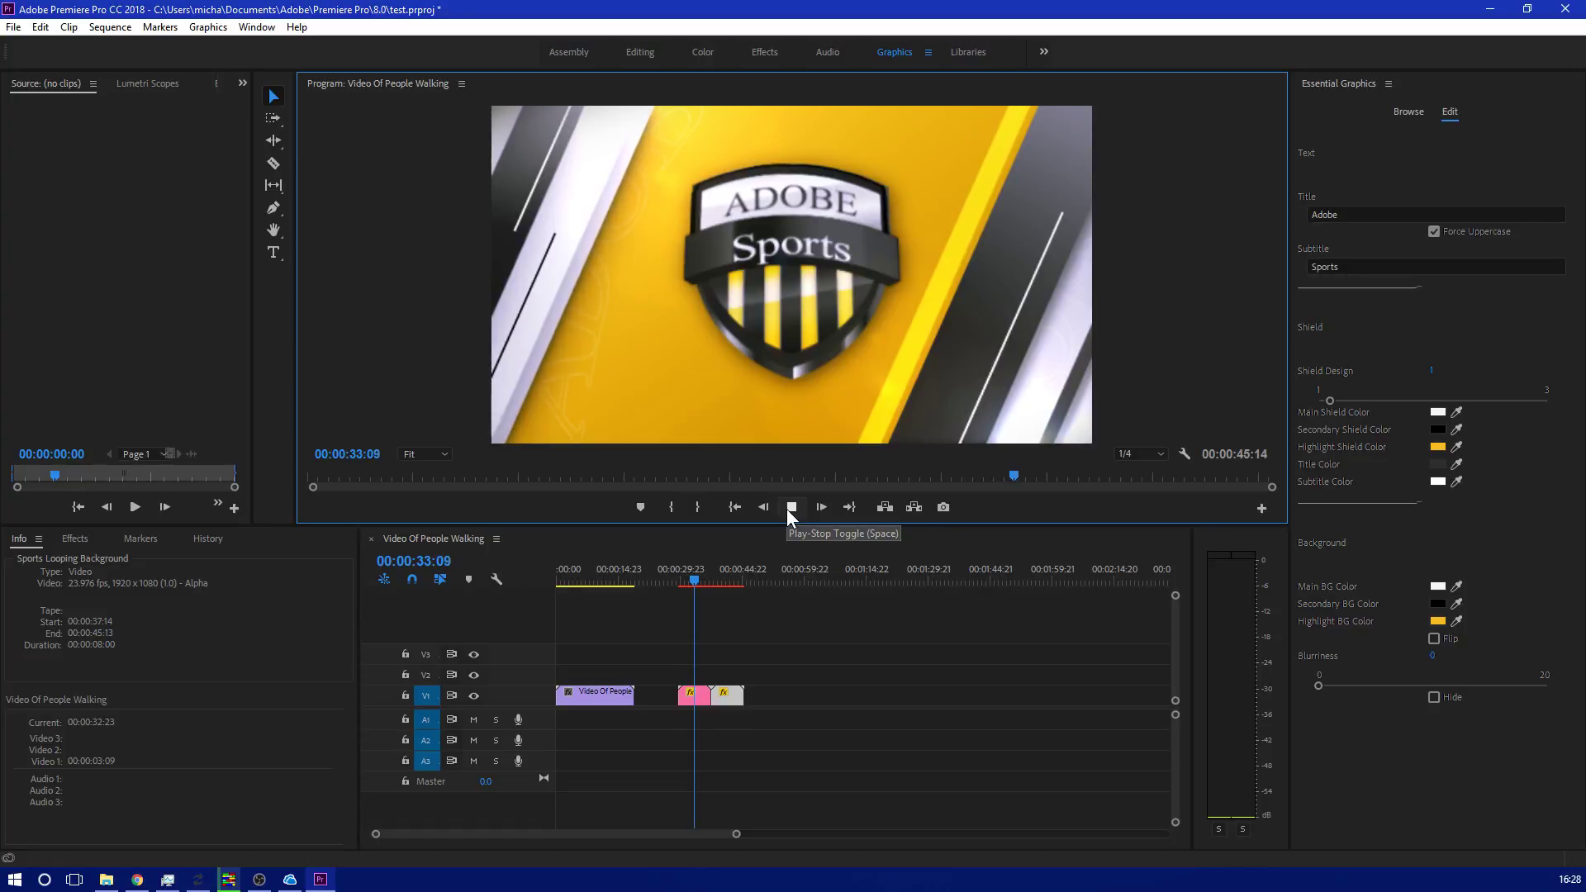
click(686, 581)
drag(685, 582, 678, 581)
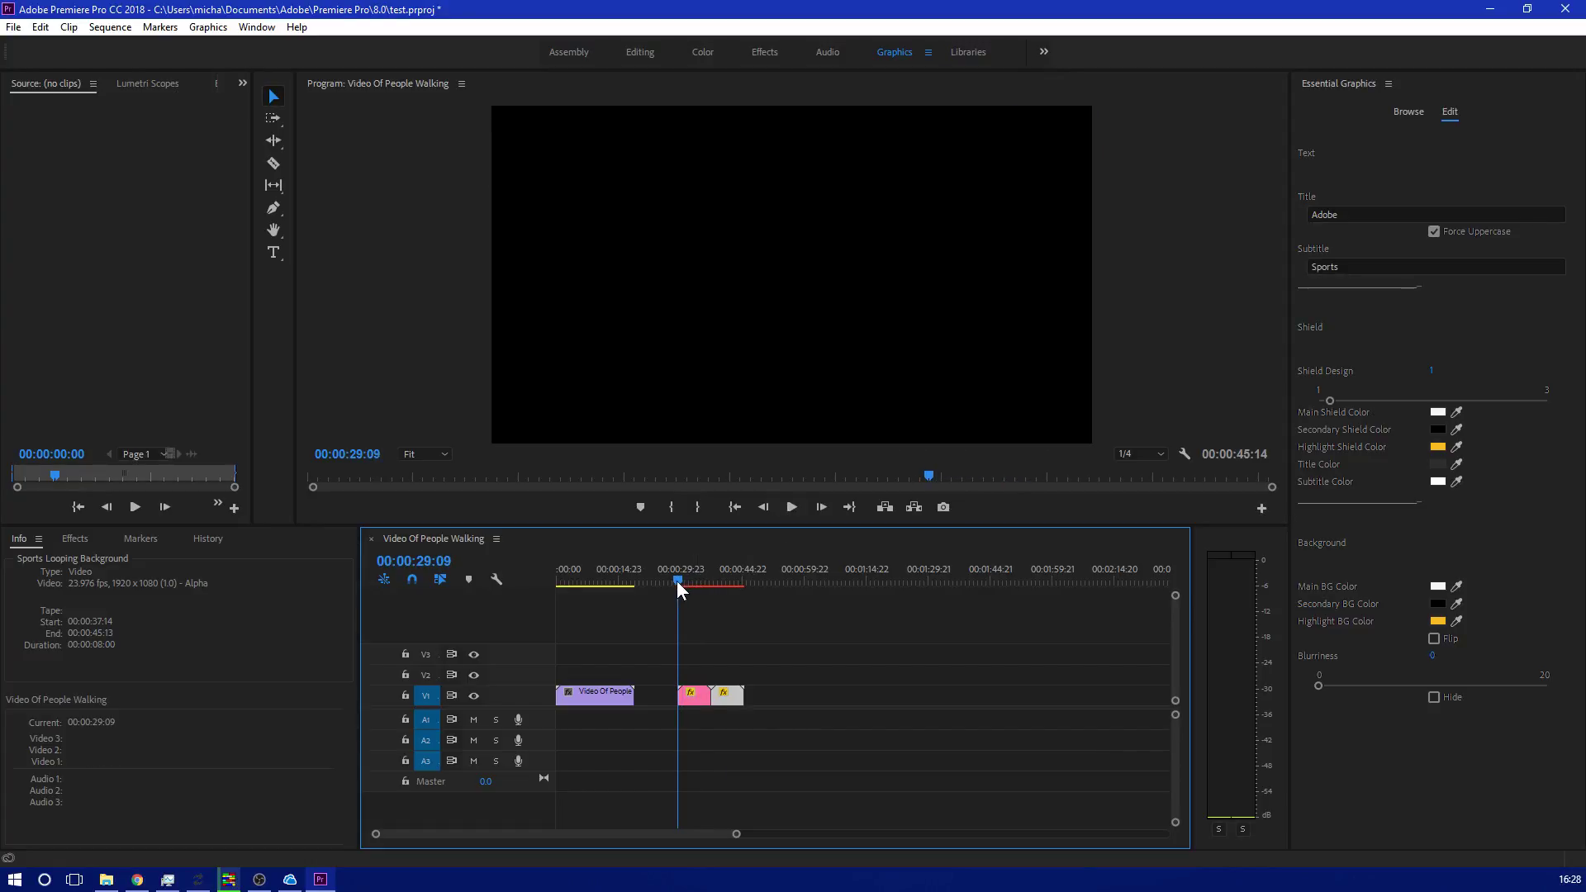
click(786, 508)
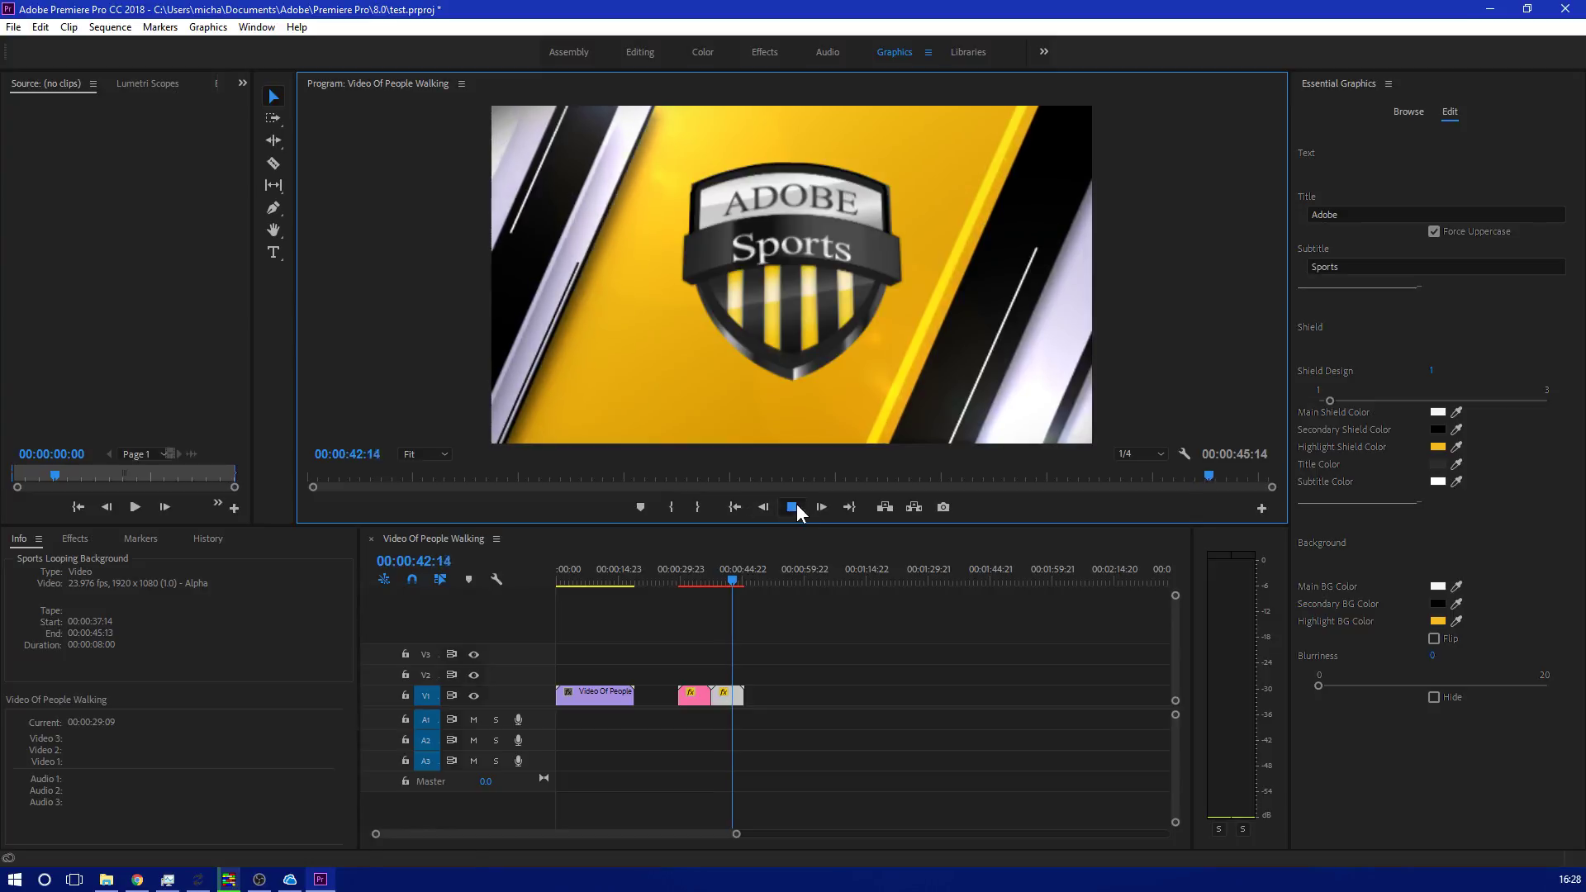
click(791, 507)
Delete the Sports Intro and Sports Looping Background clips, and place the Sports Lower Third Center template on V2 above the video.
drag(778, 653, 647, 742)
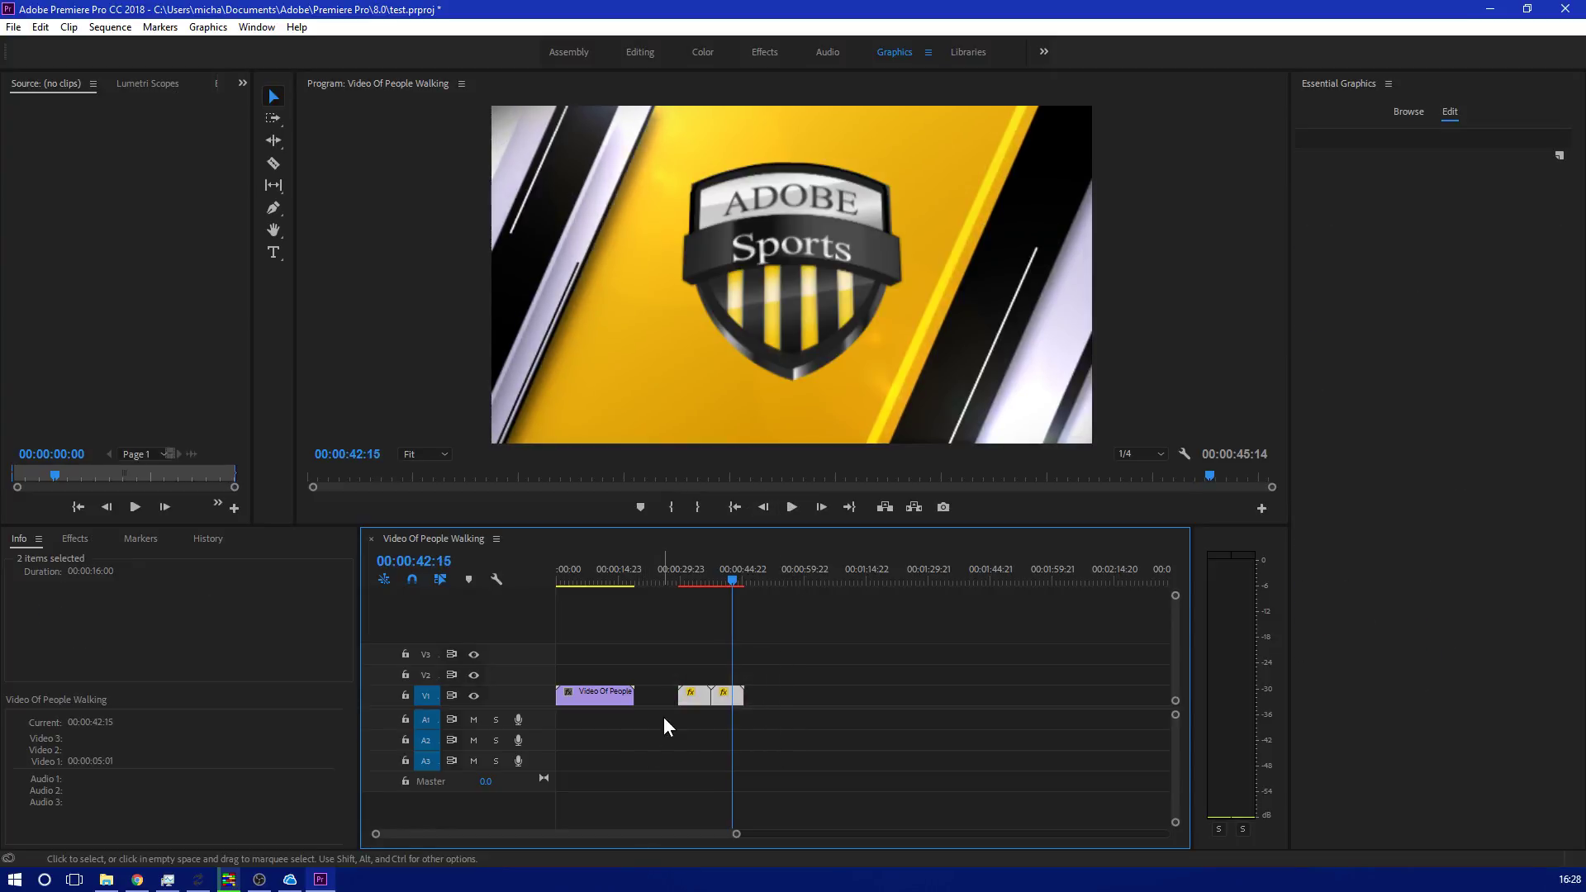
key(Delete)
click(1406, 112)
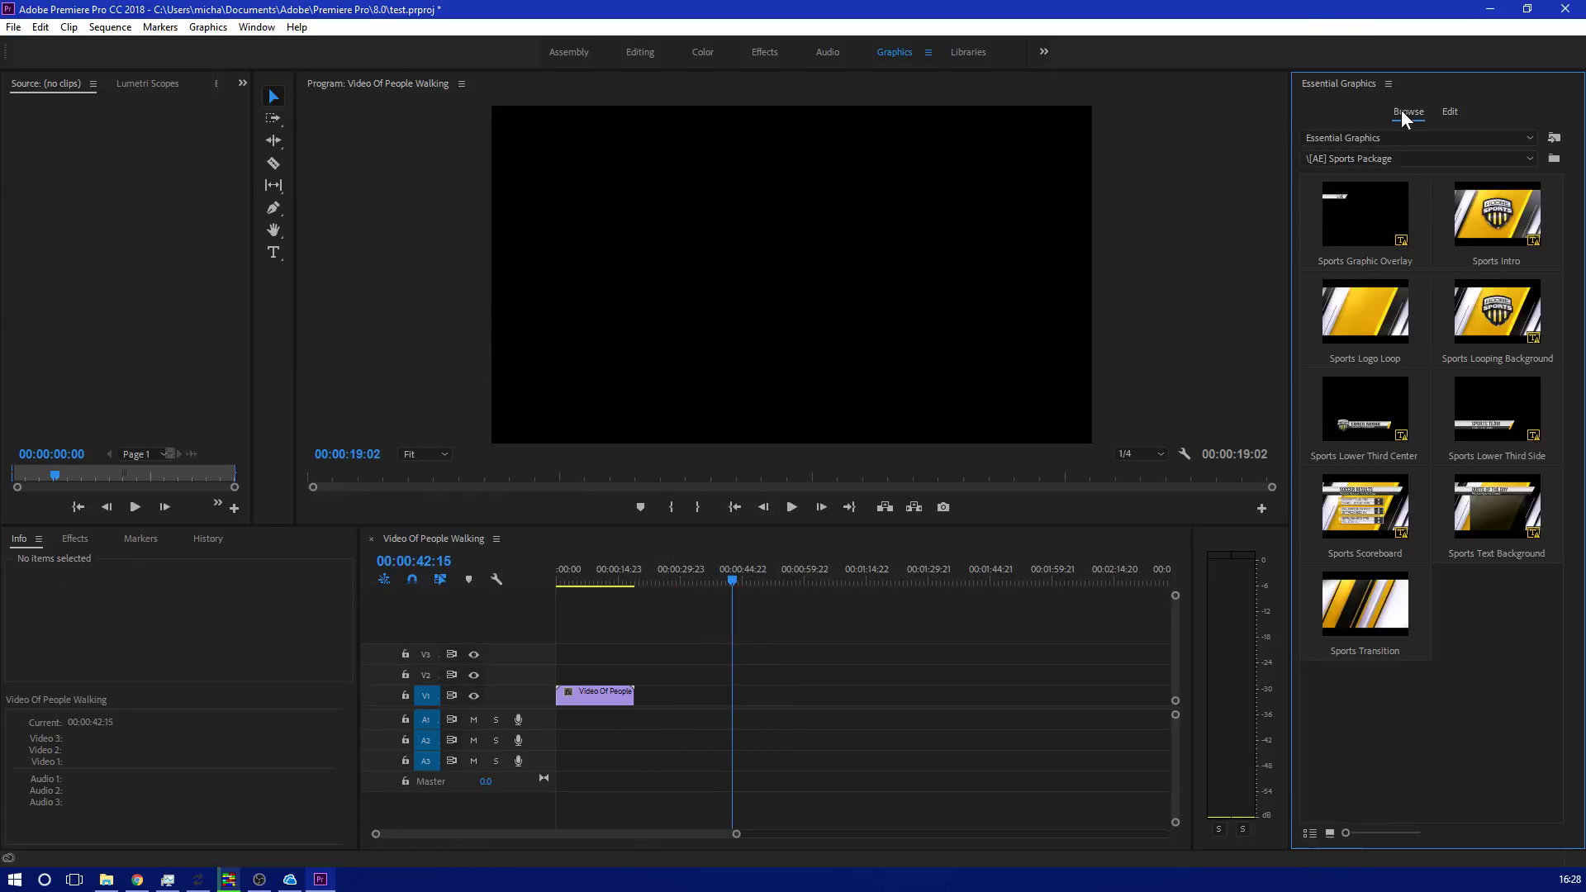
drag(713, 582, 559, 583)
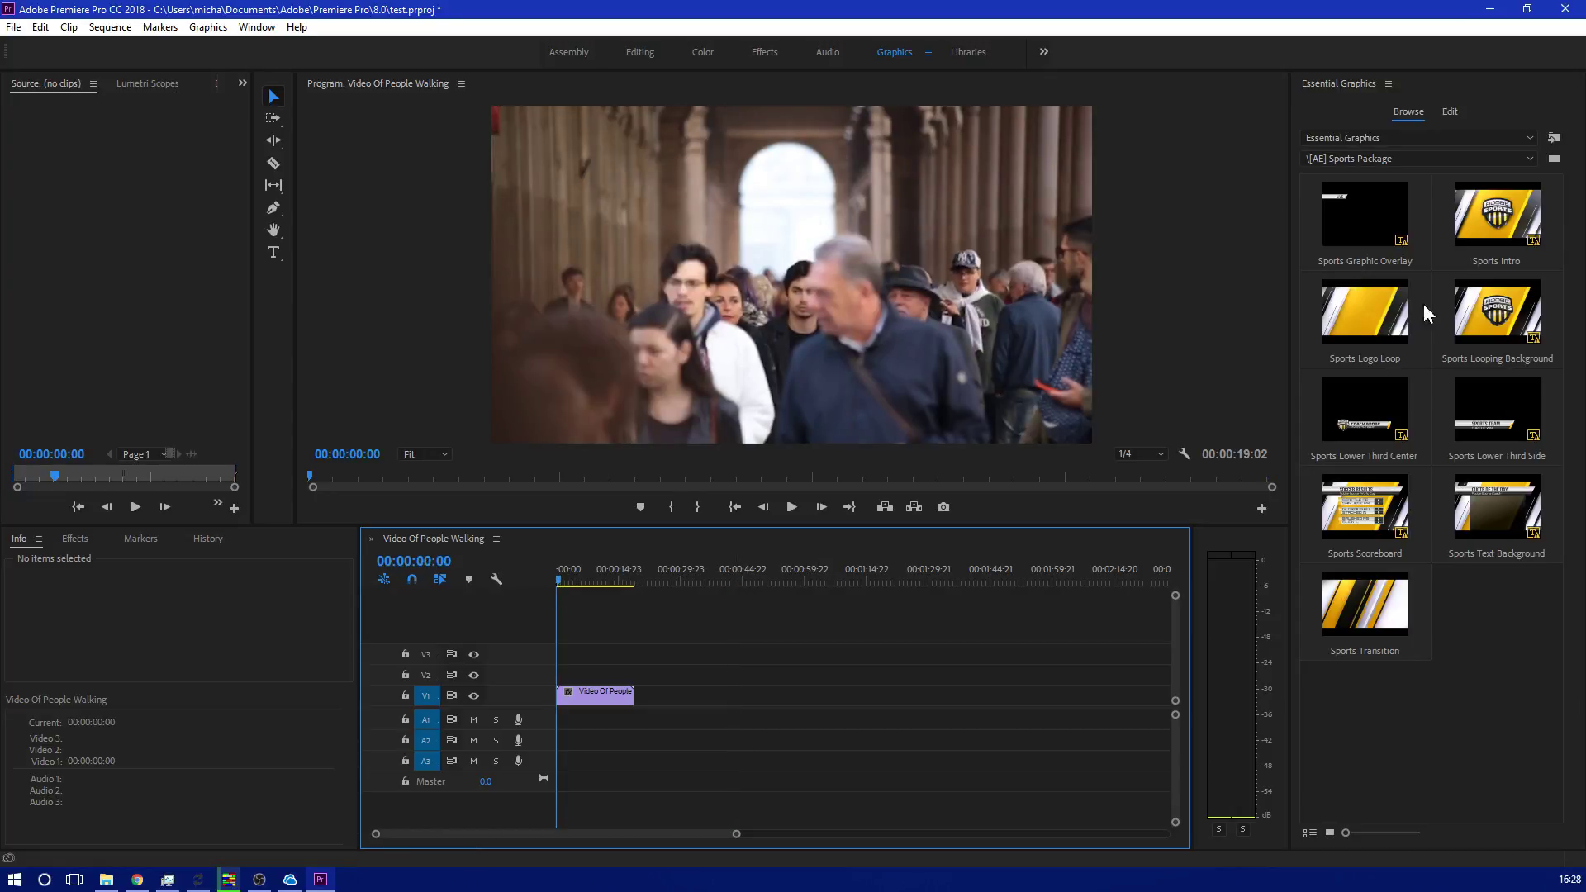
drag(1360, 418, 596, 682)
Play the lower third over the video from 00:00:05:00 and stop at 00:00:10:00.
click(588, 578)
drag(591, 582, 578, 579)
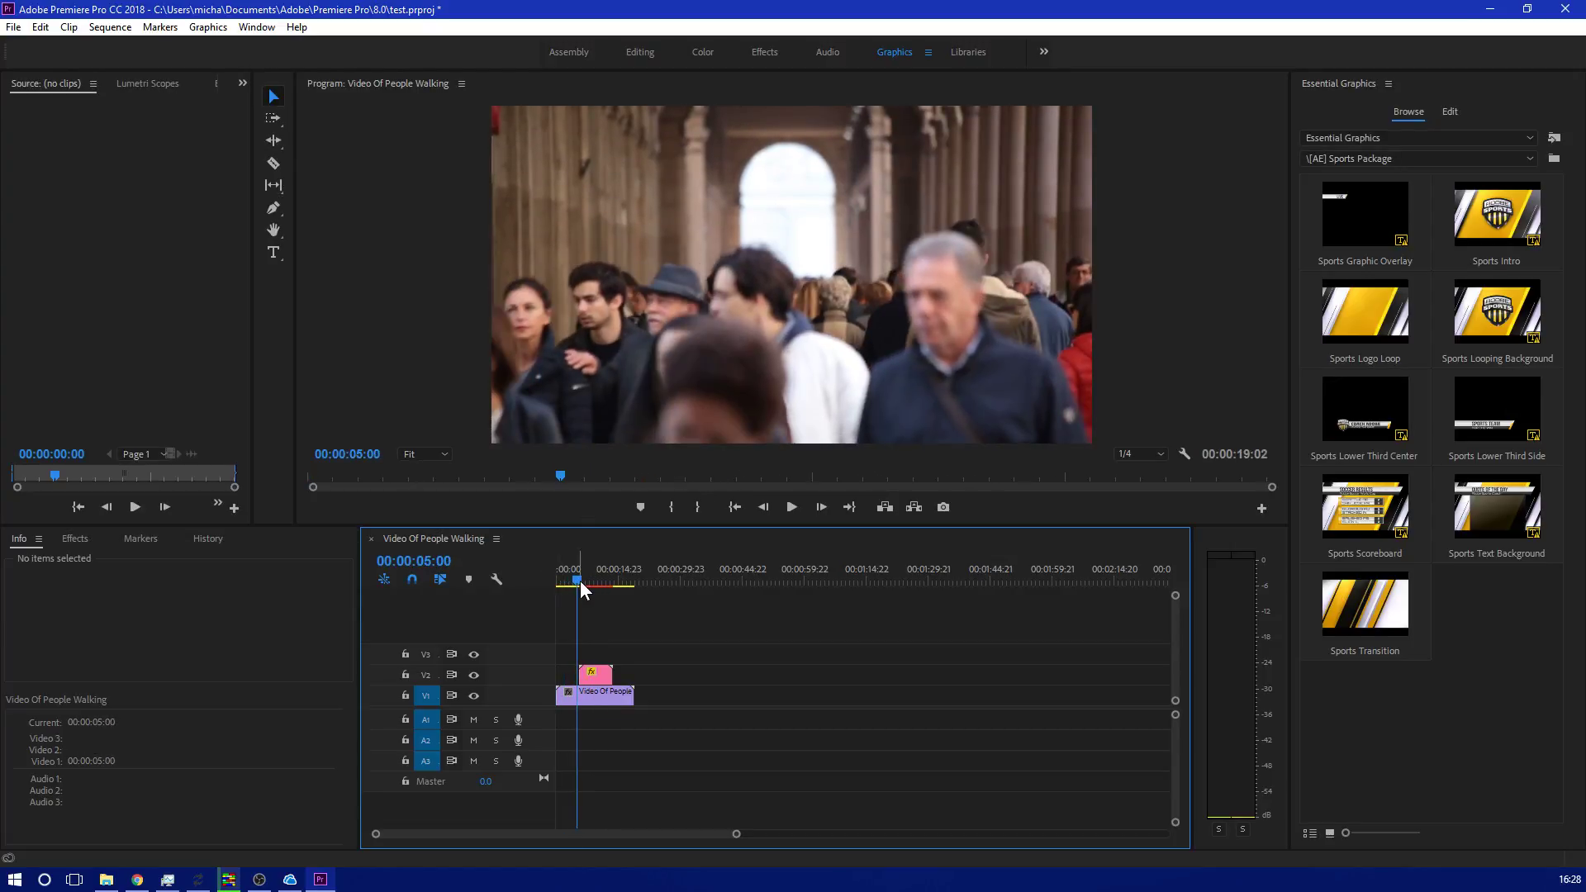
click(791, 507)
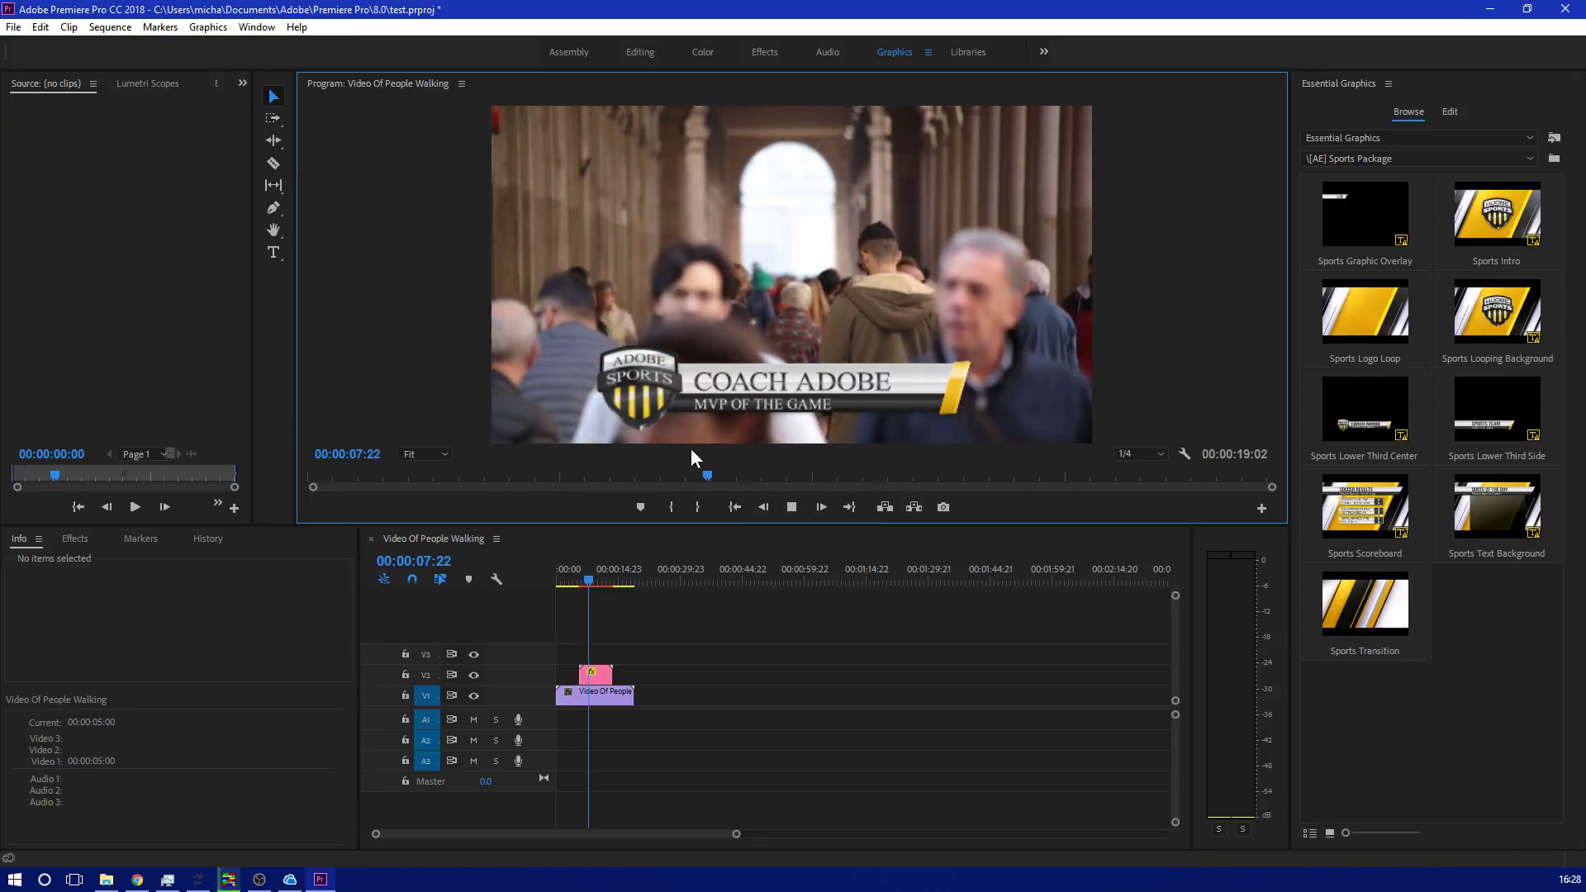
click(788, 505)
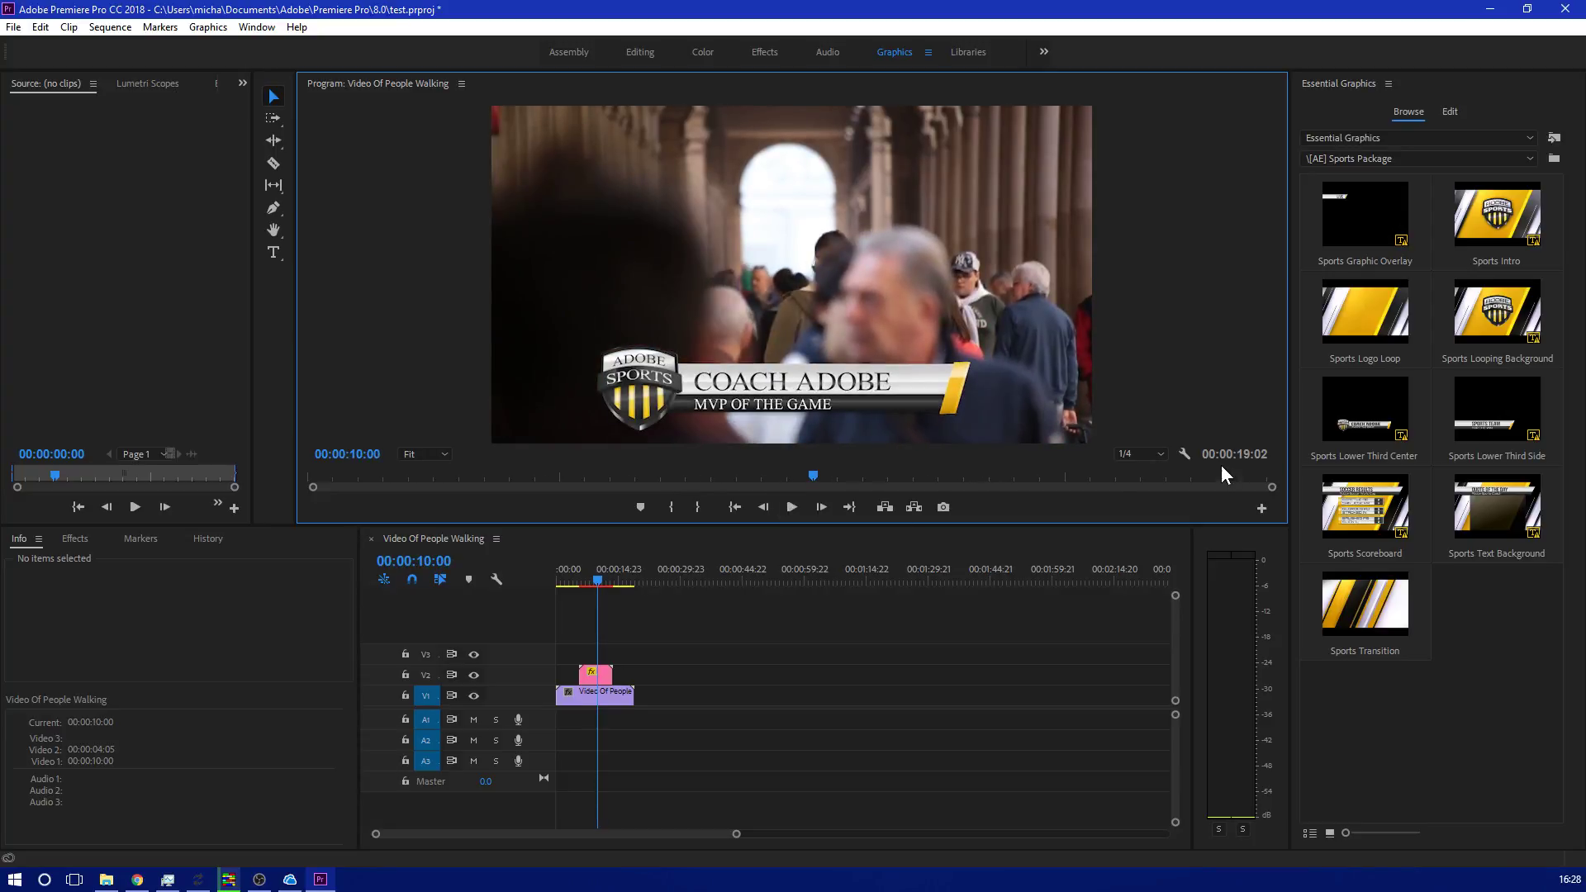
Switch the playback resolution to Full and back to 1/4, and play the lower third from 00:00:10:00 to 00:00:10:19.
click(1130, 455)
click(1143, 471)
click(1131, 455)
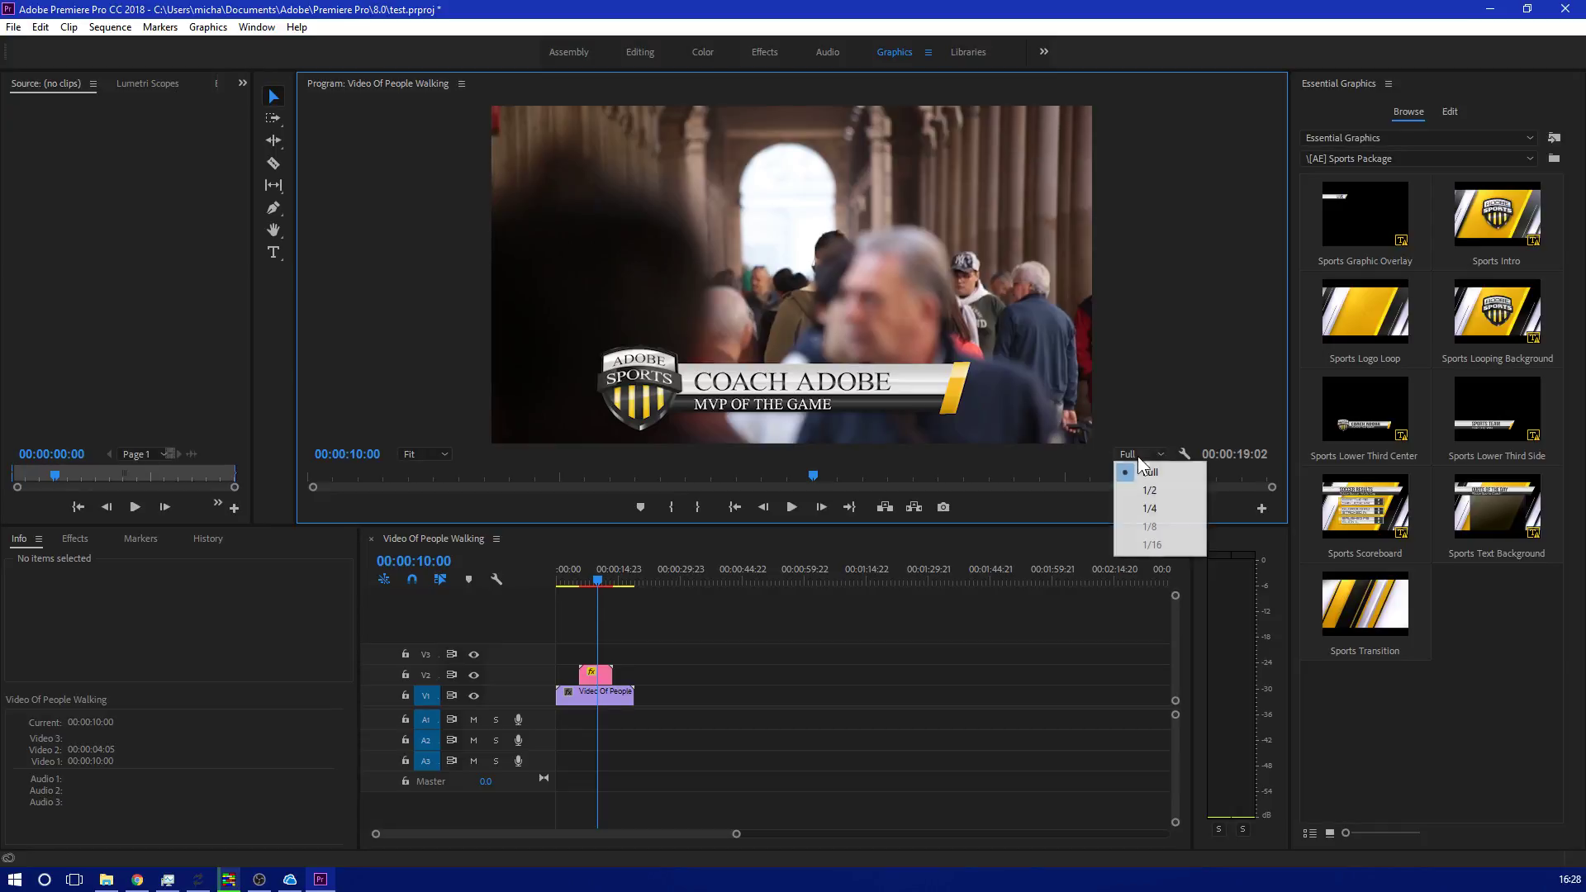
click(1144, 500)
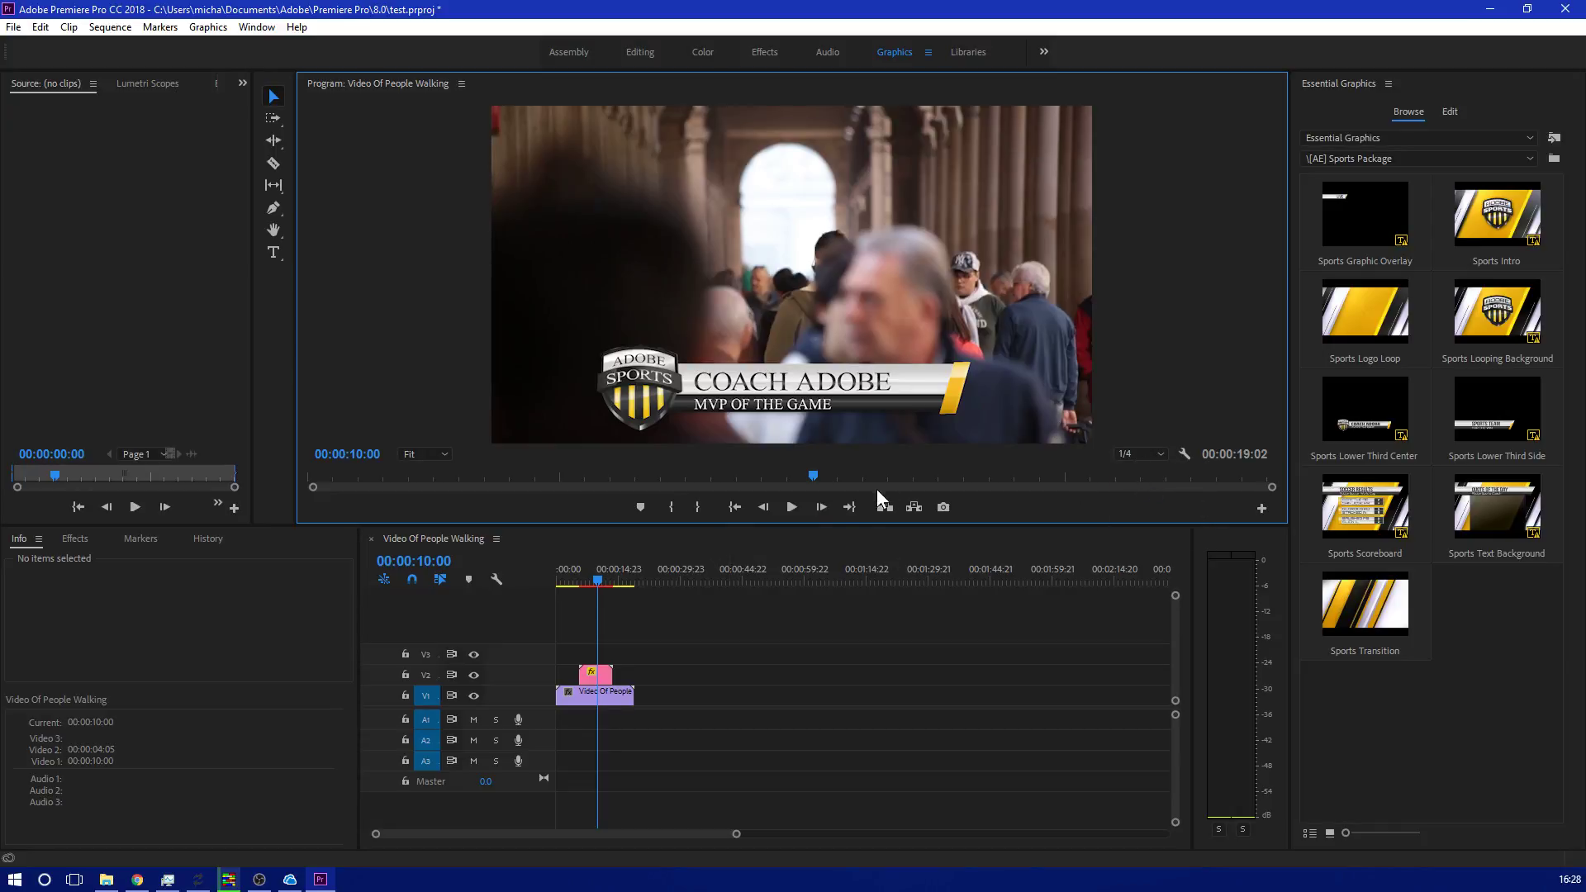
click(795, 507)
click(853, 485)
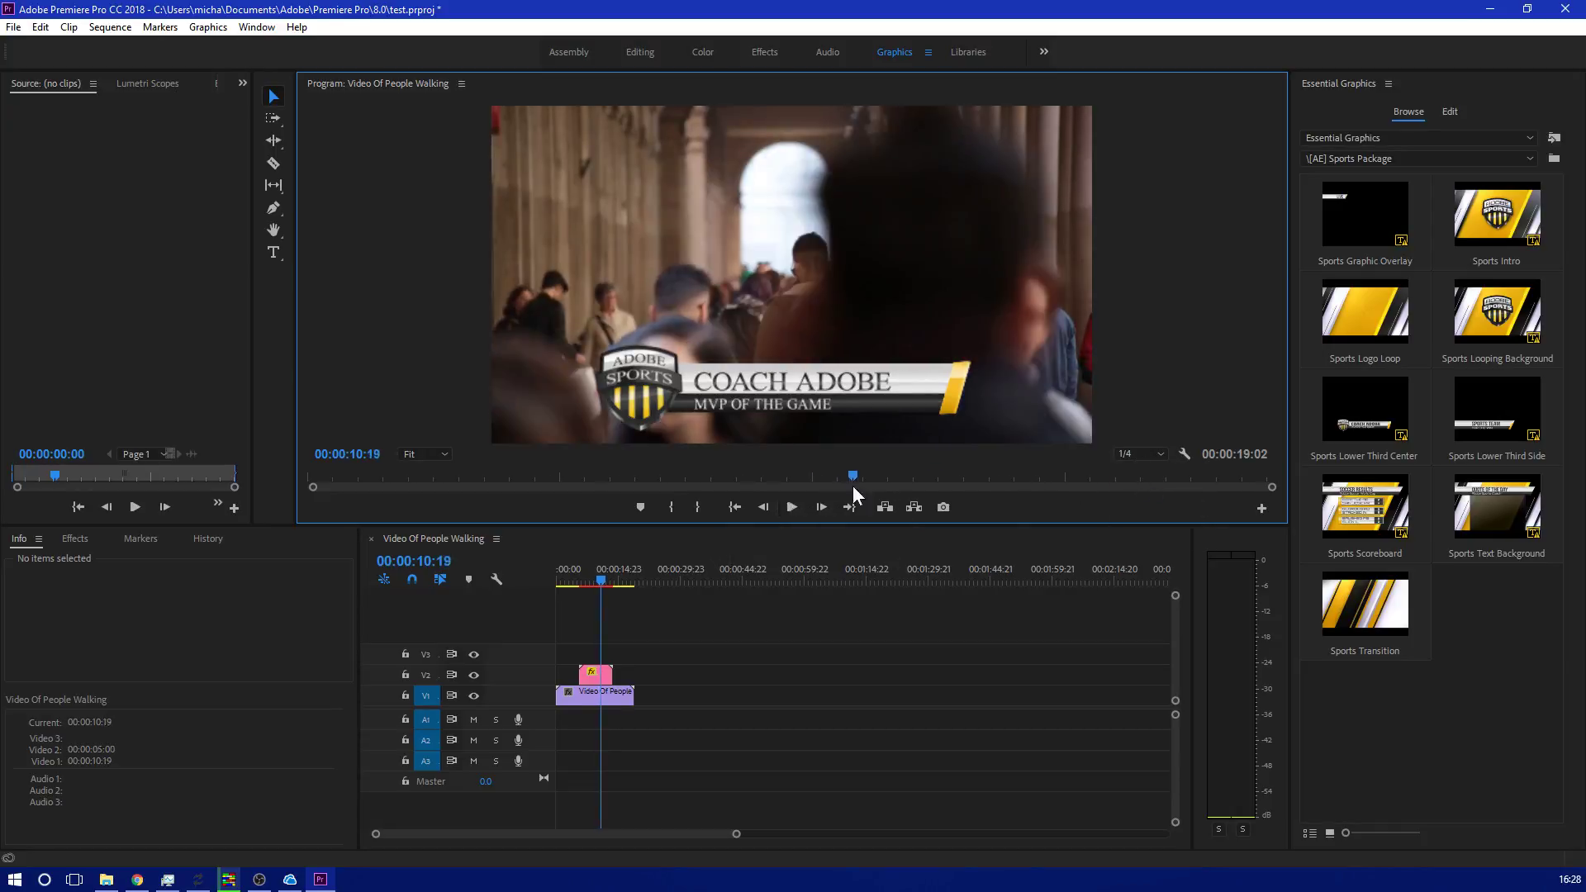
Set the playback resolution to Full, play the lower third from 00:00:10:19 to 00:00:13:06, and return the resolution to 1/4.
click(1132, 460)
click(1135, 473)
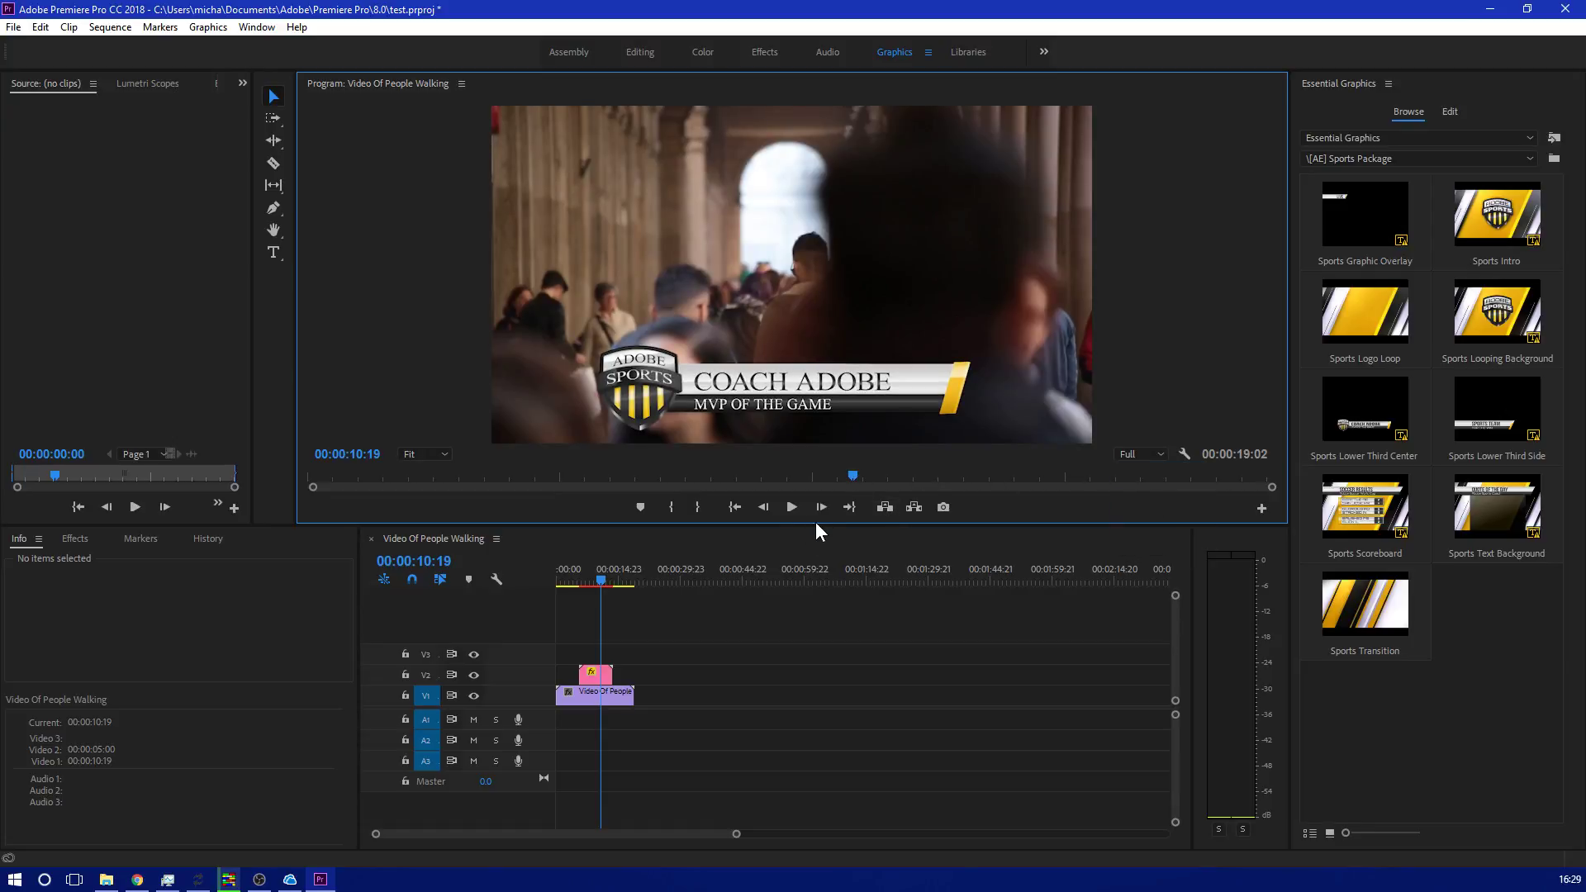
click(791, 509)
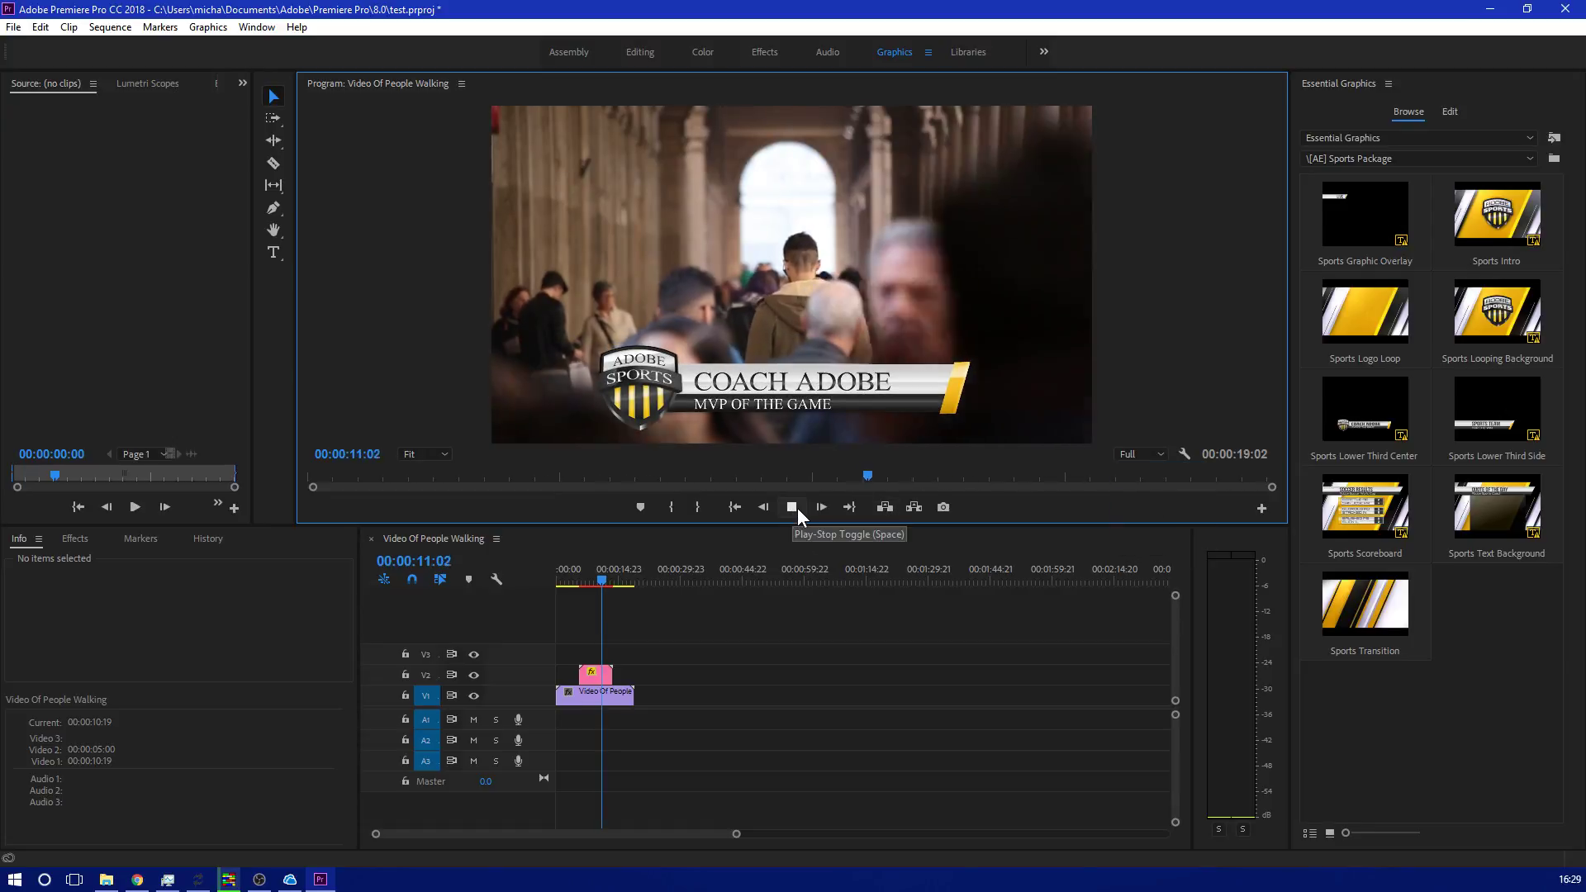
click(793, 510)
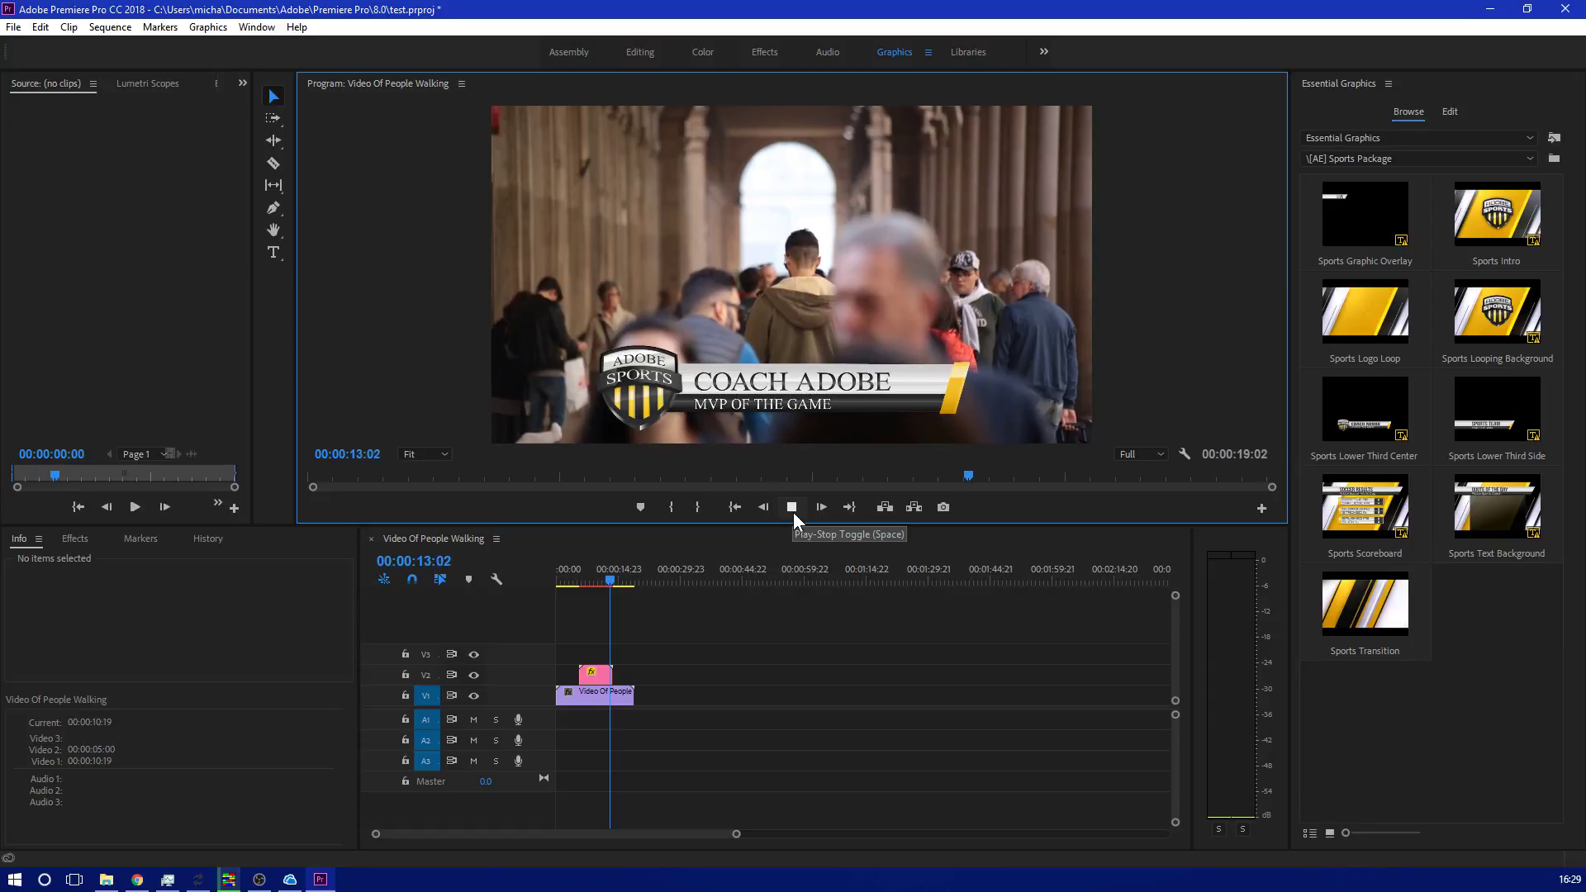
click(1150, 457)
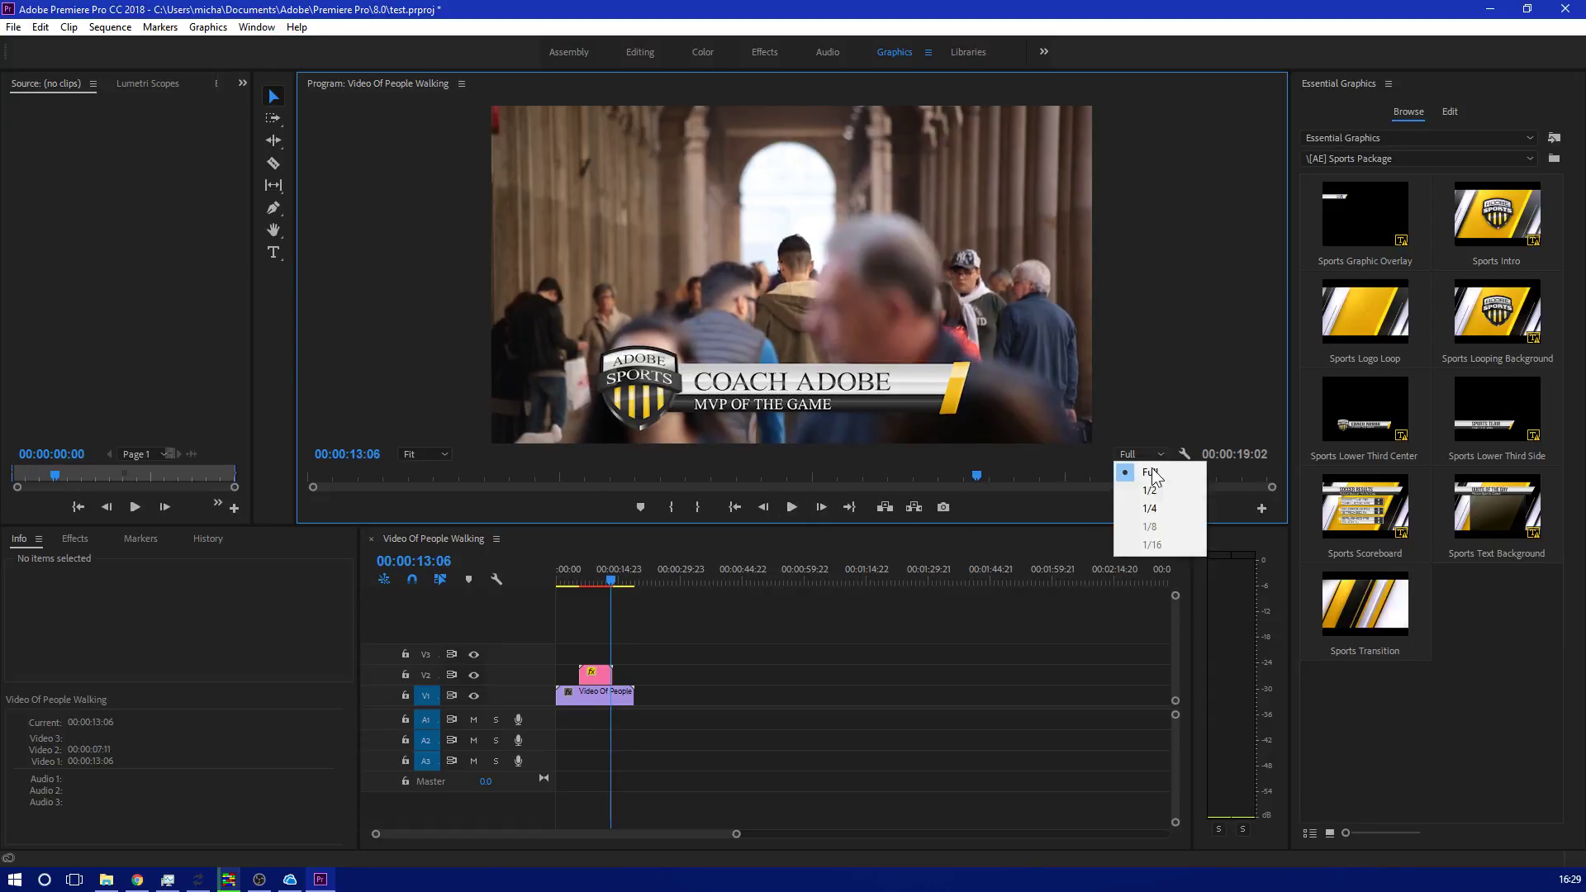
click(1150, 515)
Delete the Sports Lower Third Center clip and place the Sports Lower Third Side template on V2 above the end of the video.
click(599, 673)
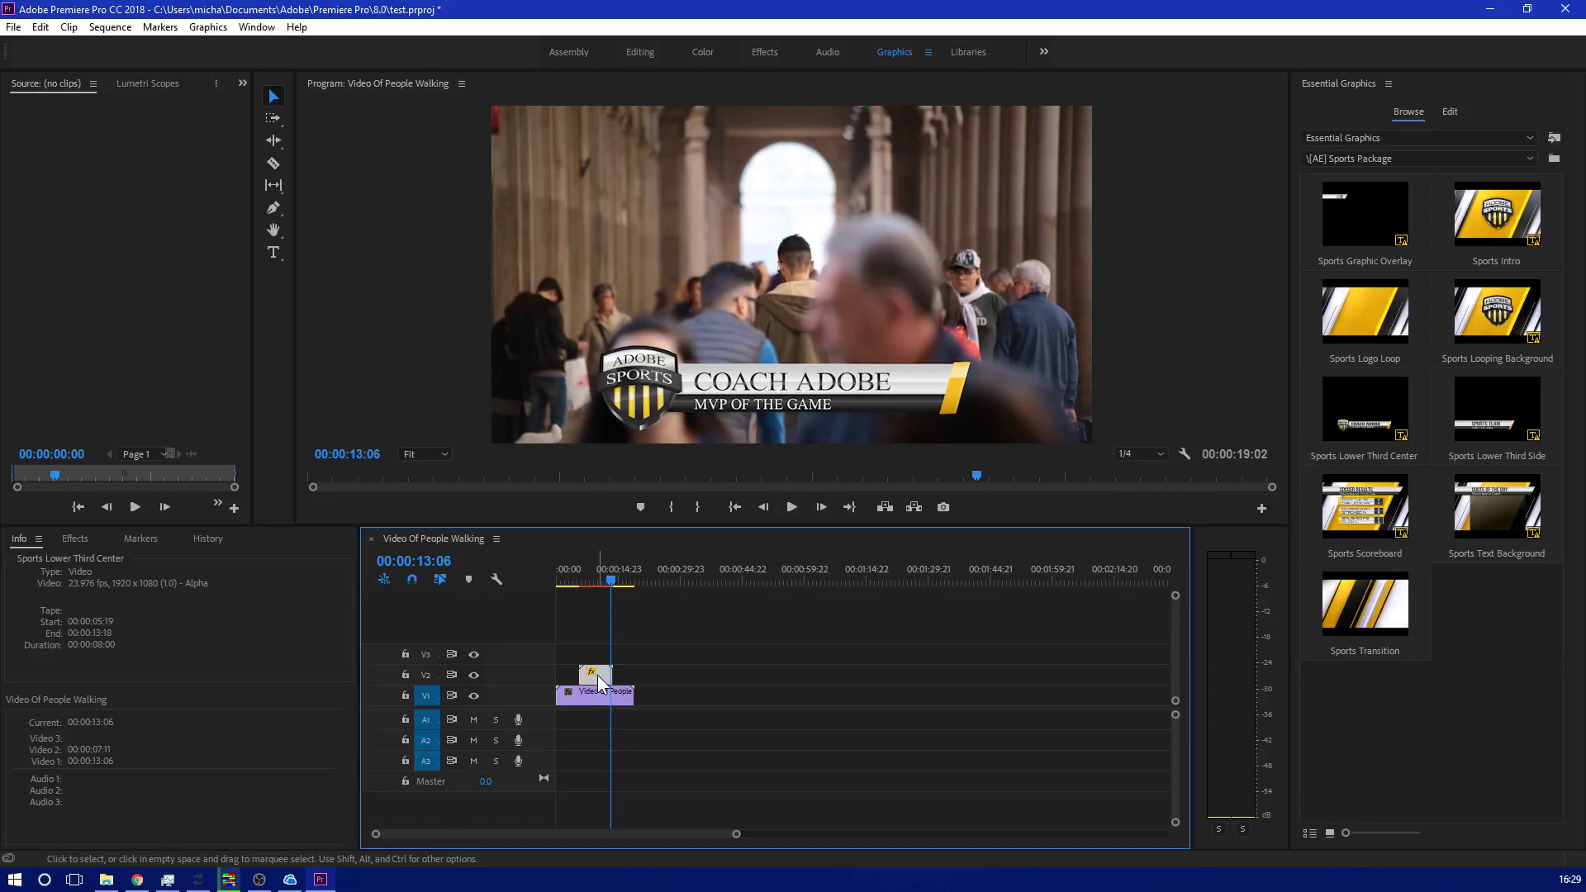
key(Delete)
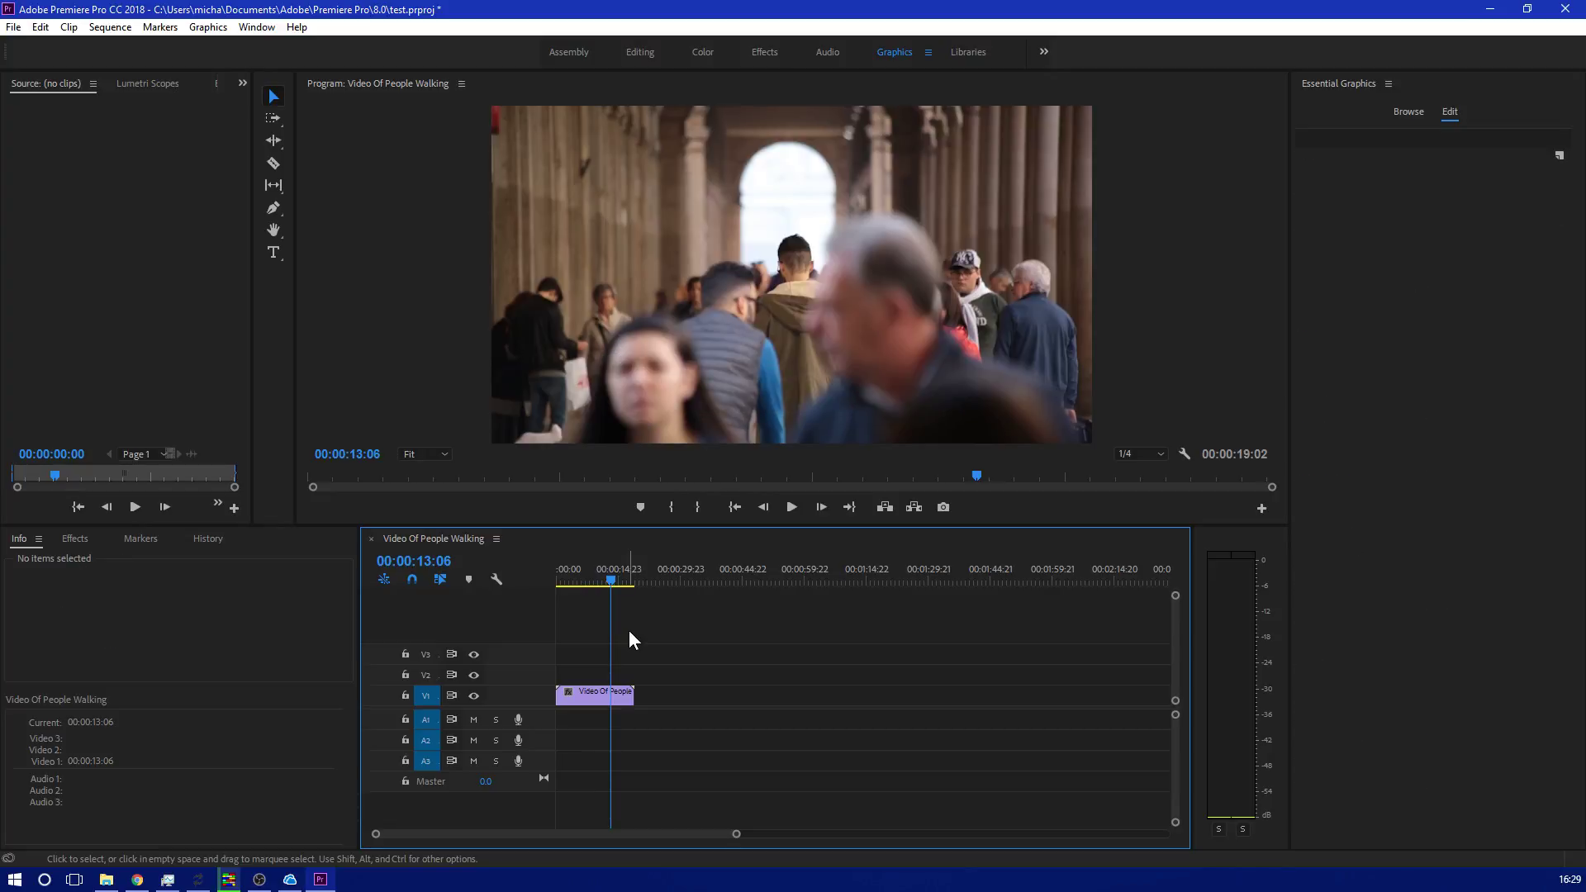
click(1410, 113)
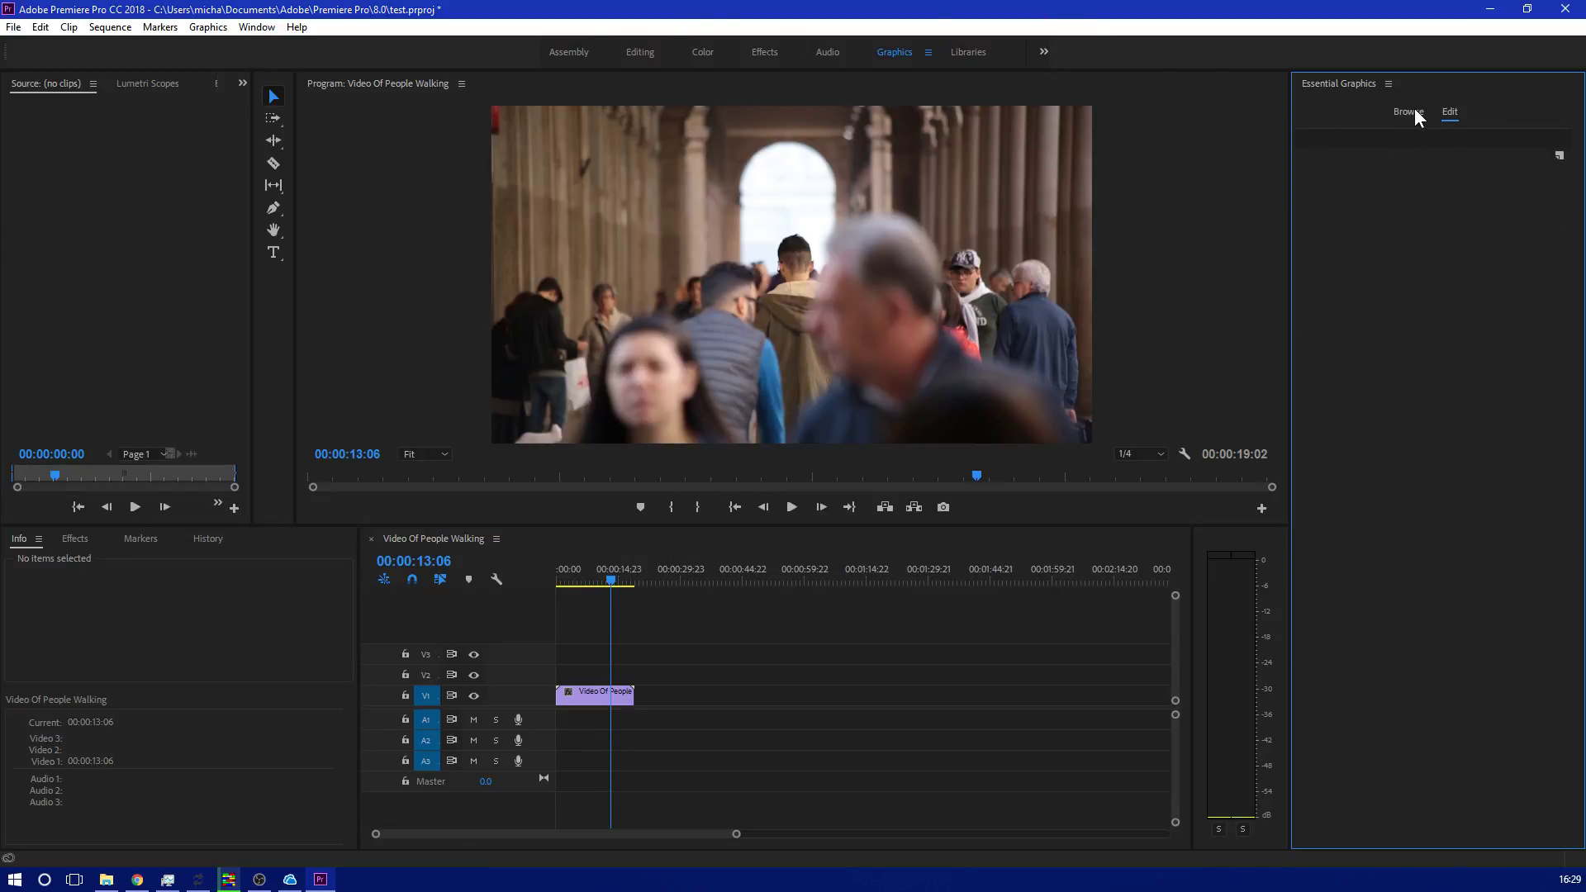
drag(1495, 425, 588, 680)
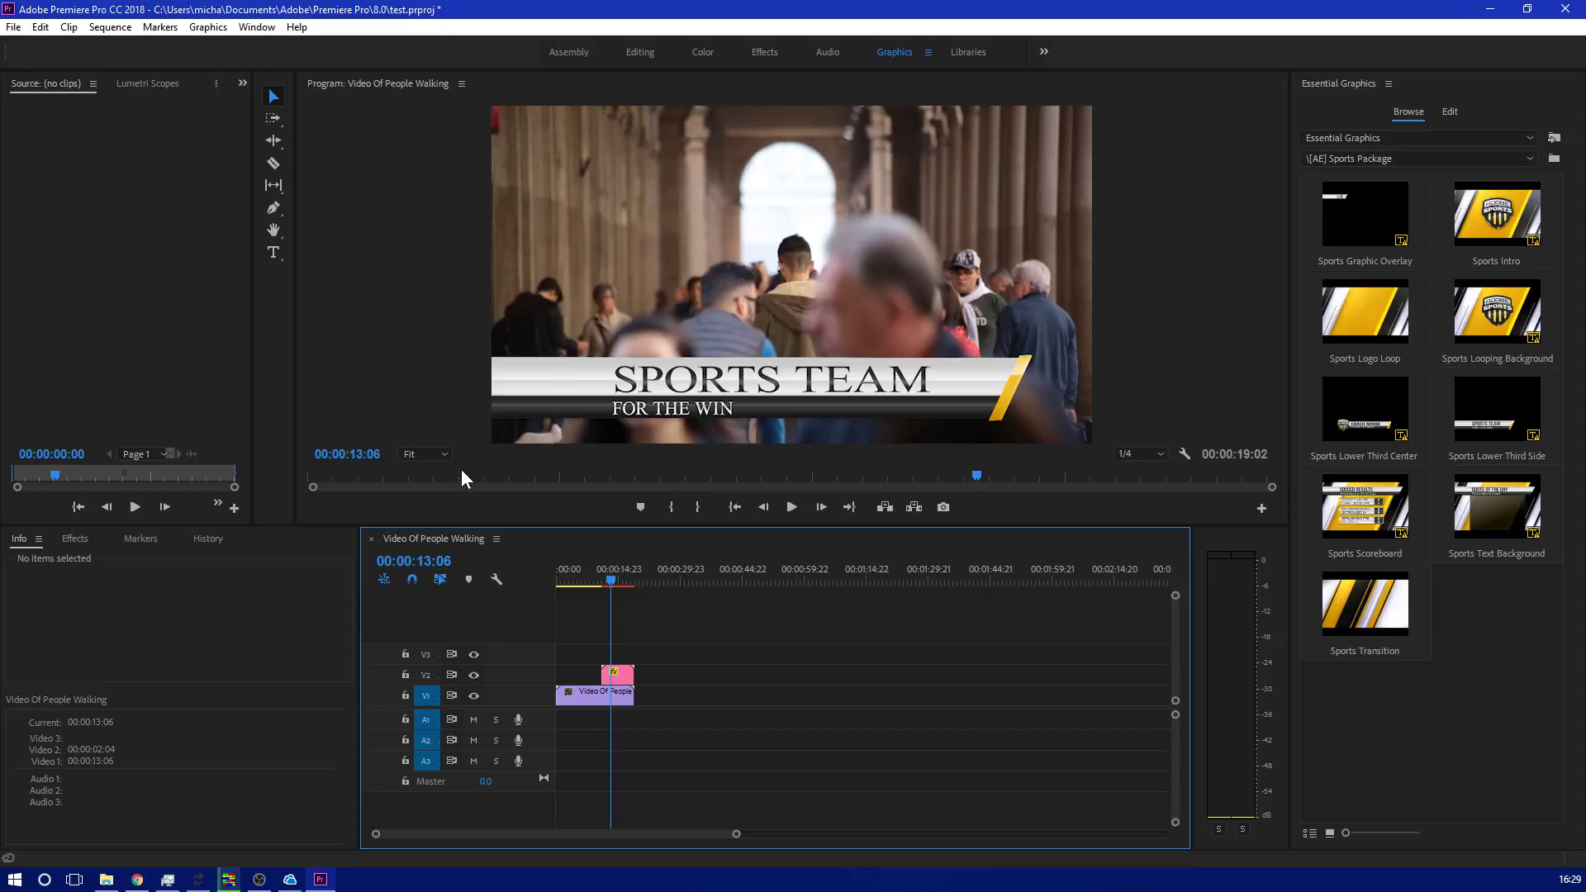
Play the Sports Lower Third Side over the video from 00:00:10:00, and again from 00:00:08:14, stopping at 00:00:12:22.
click(599, 576)
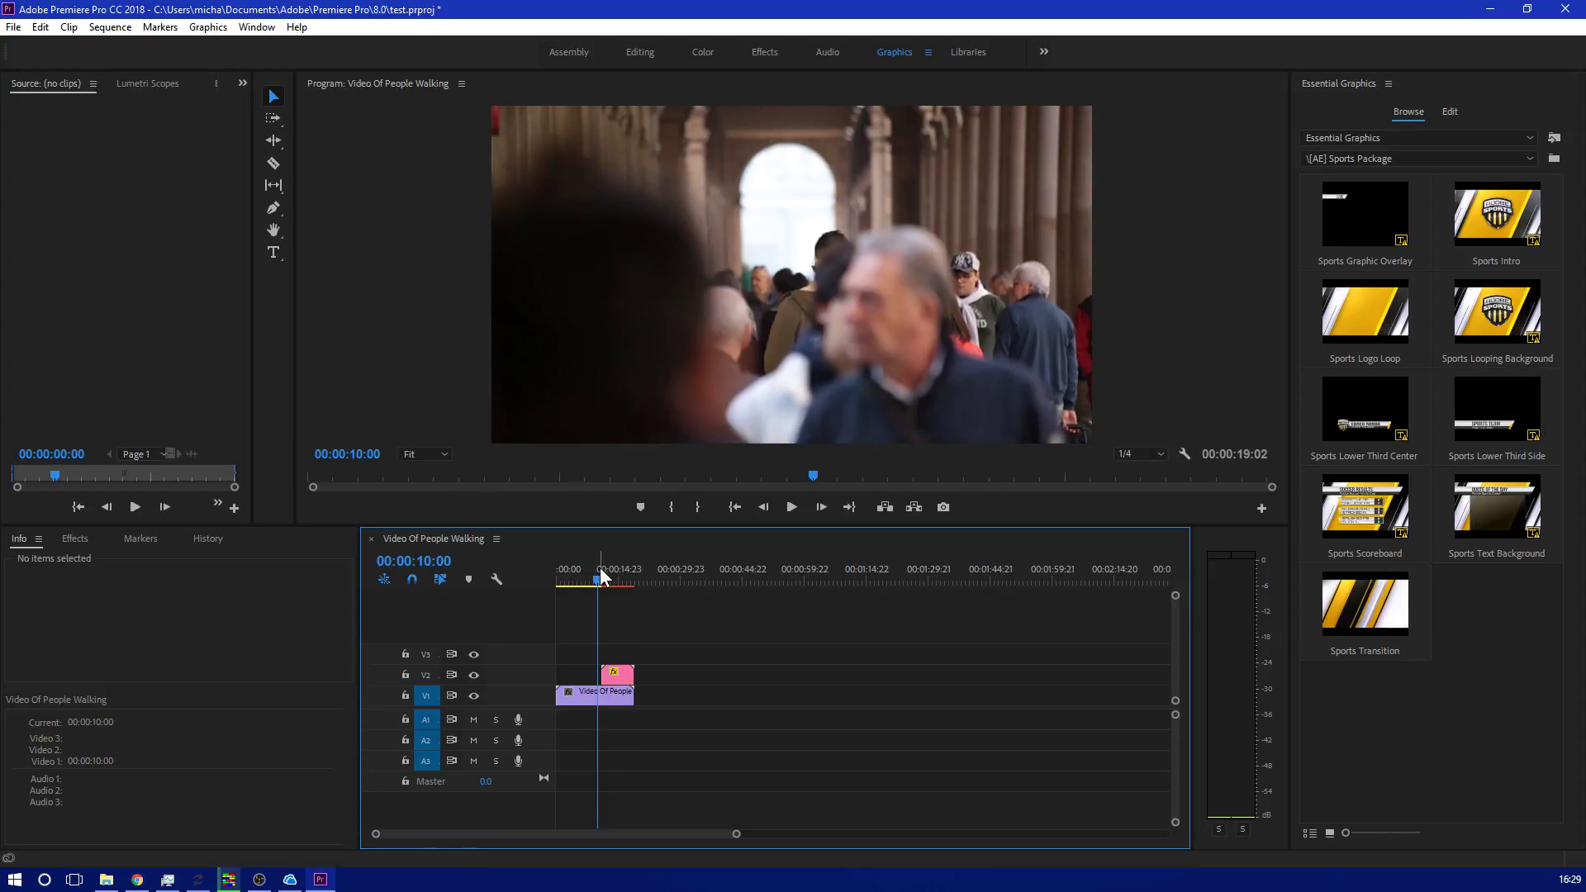
click(791, 507)
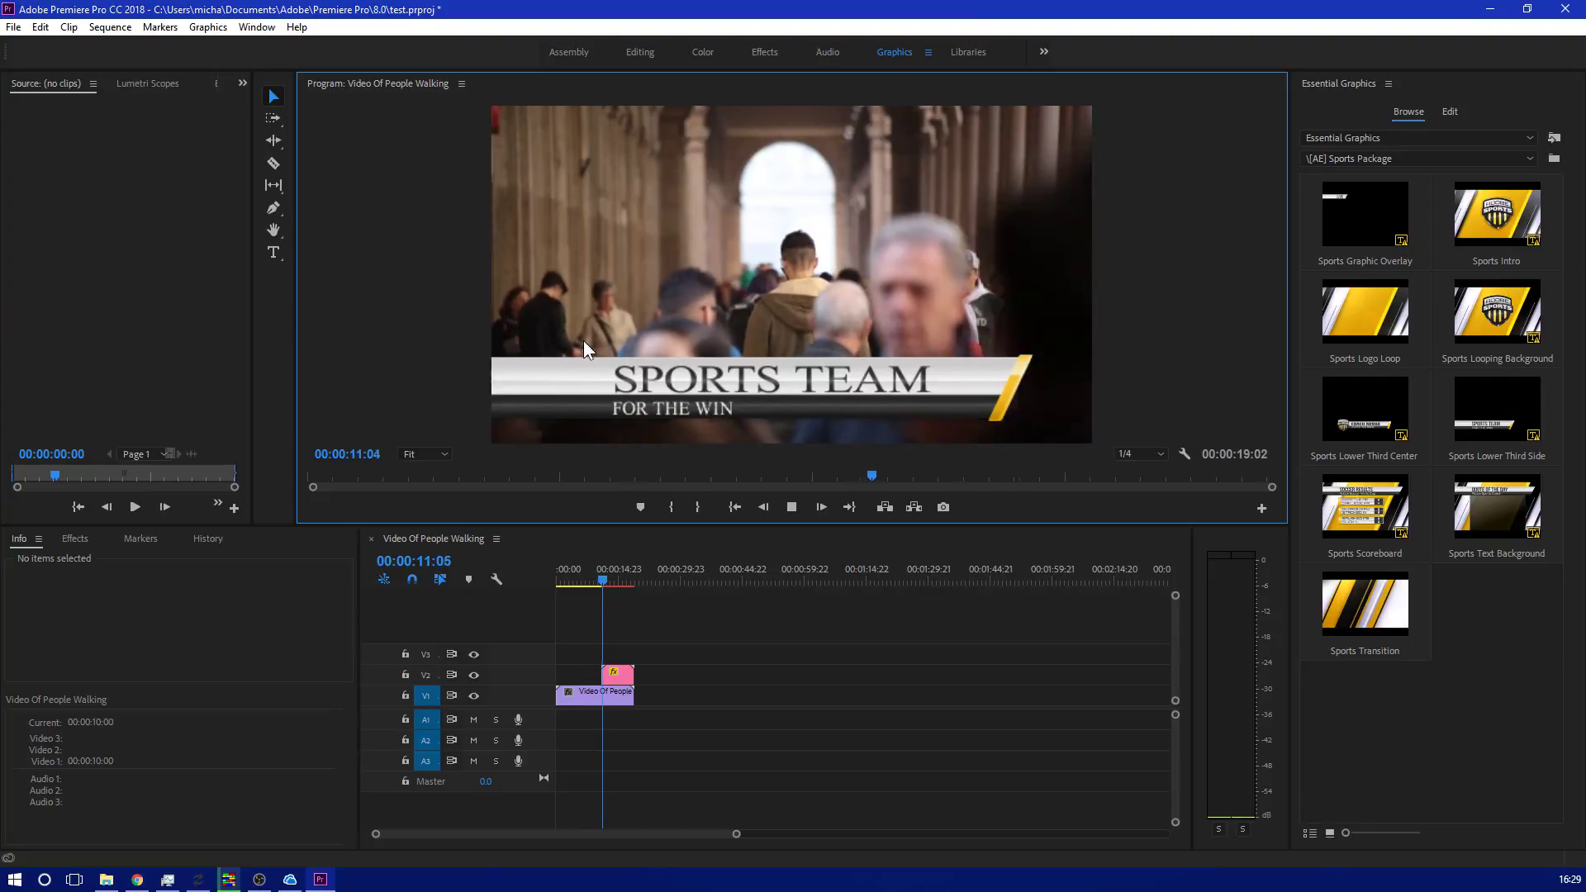
click(793, 510)
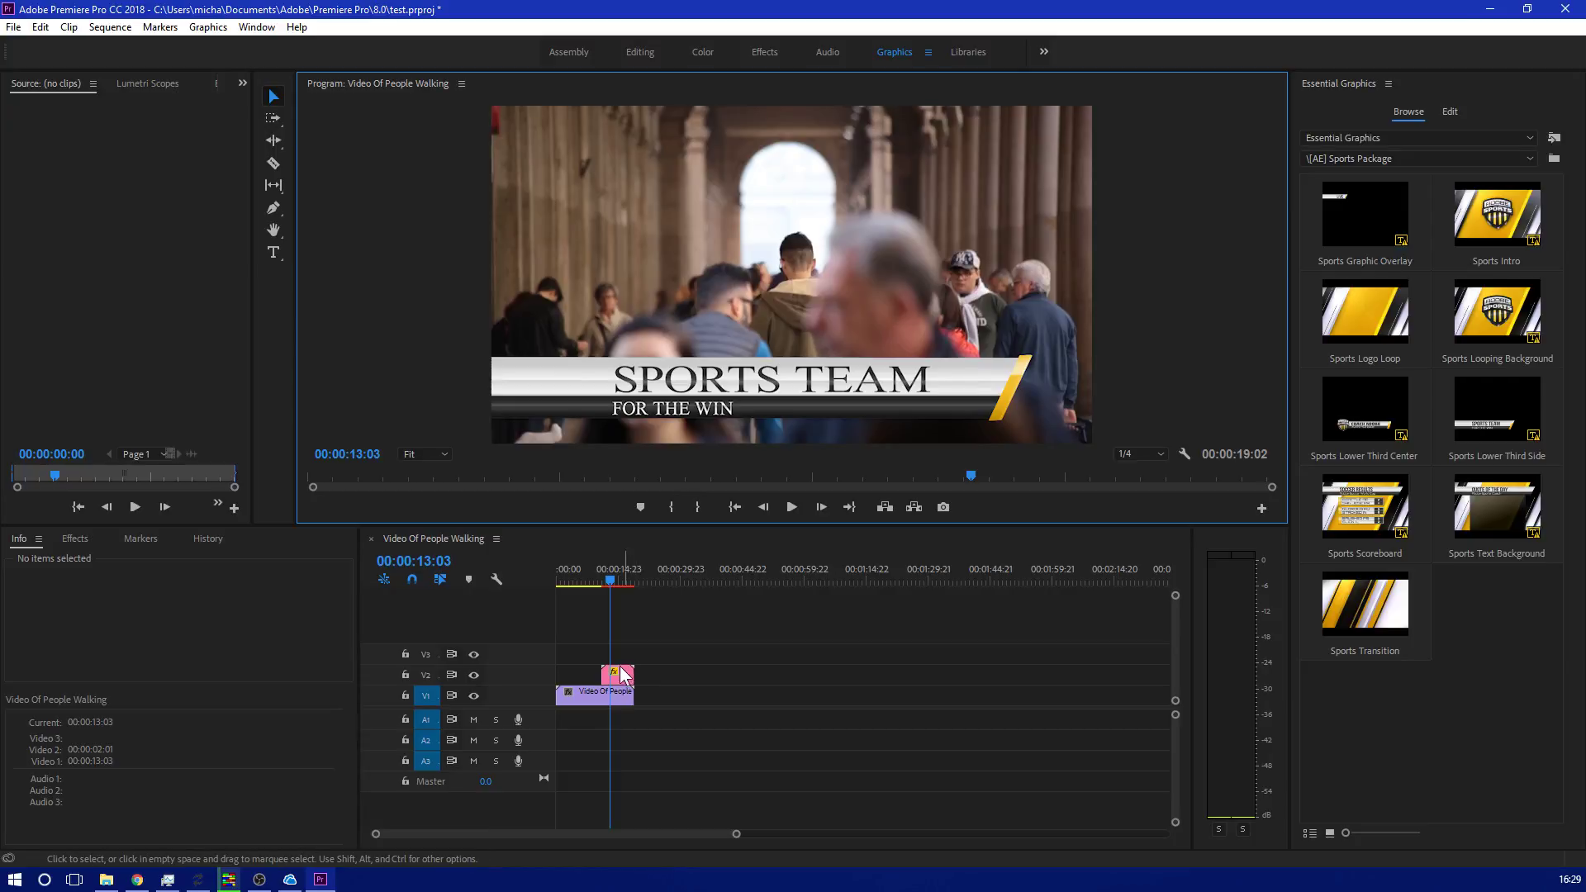
drag(611, 573, 593, 574)
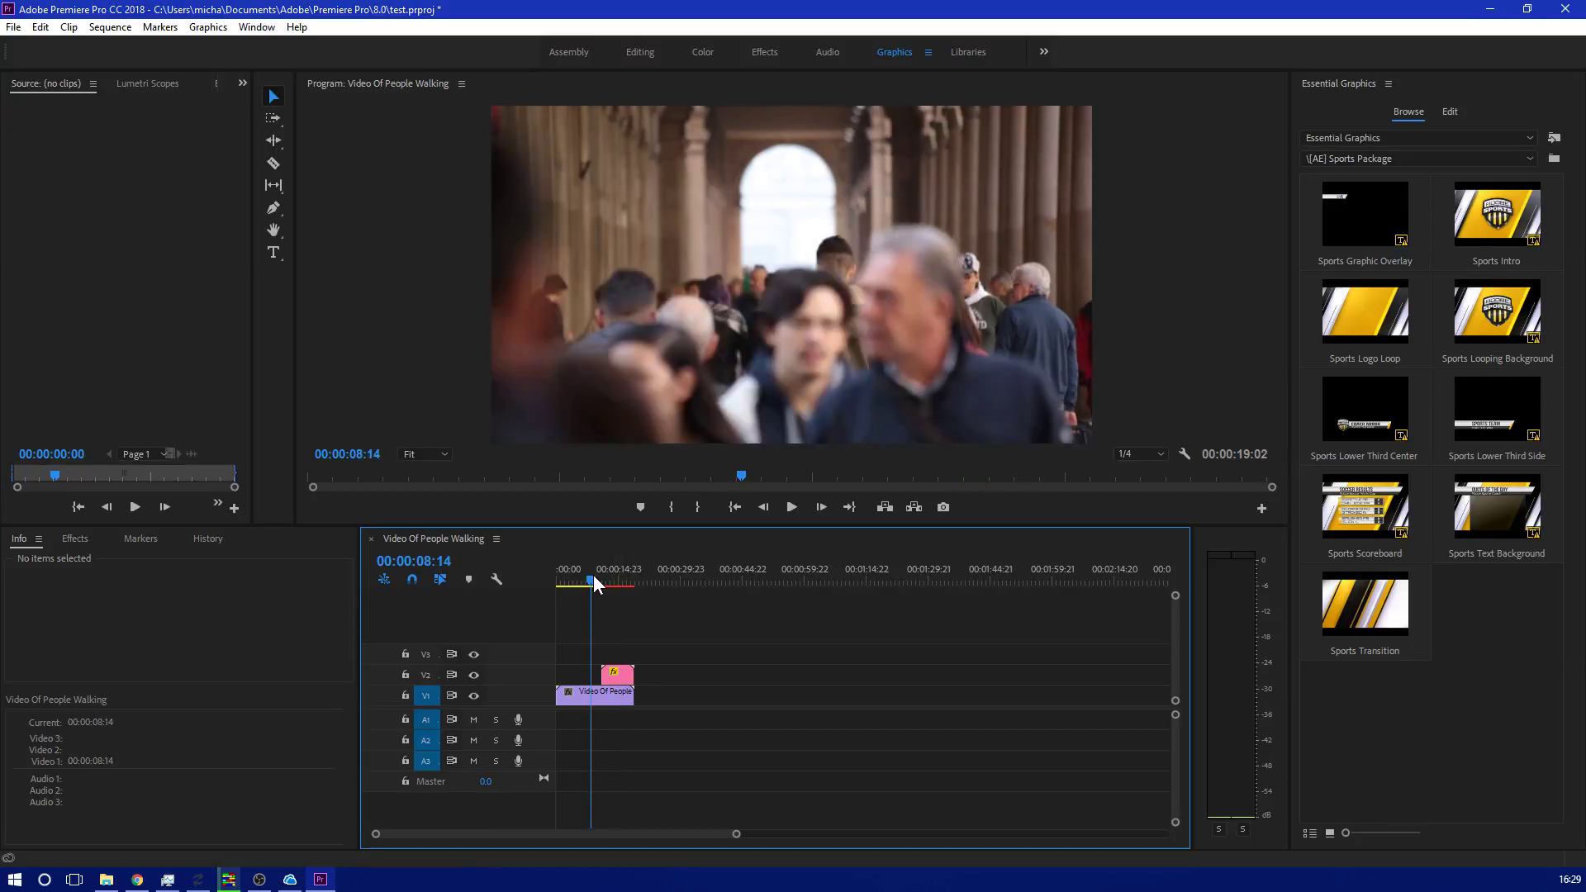
click(780, 507)
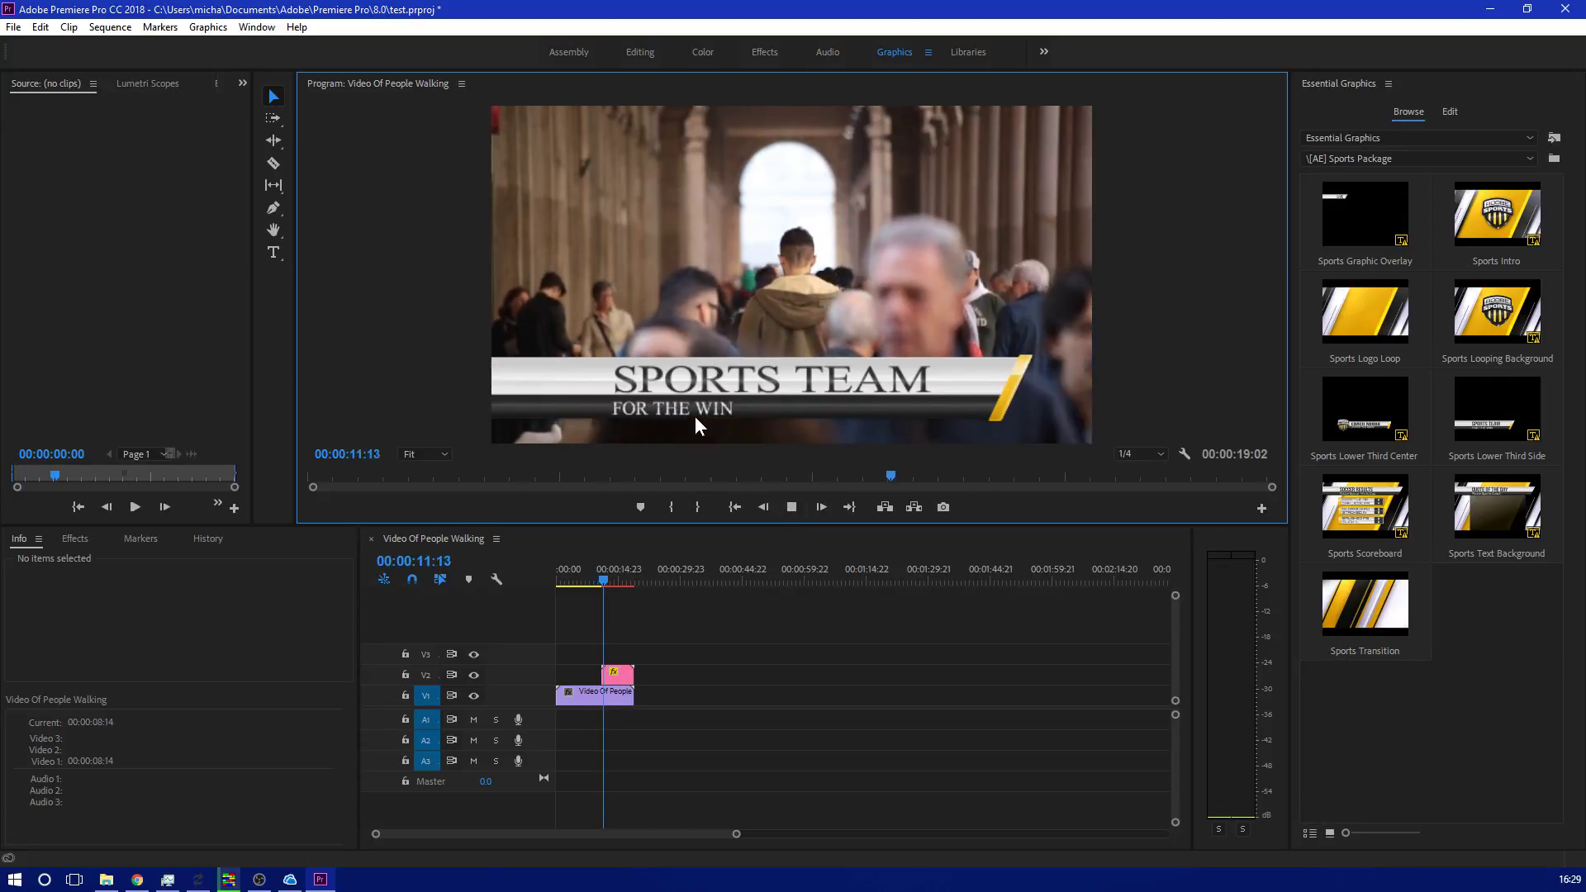
click(784, 508)
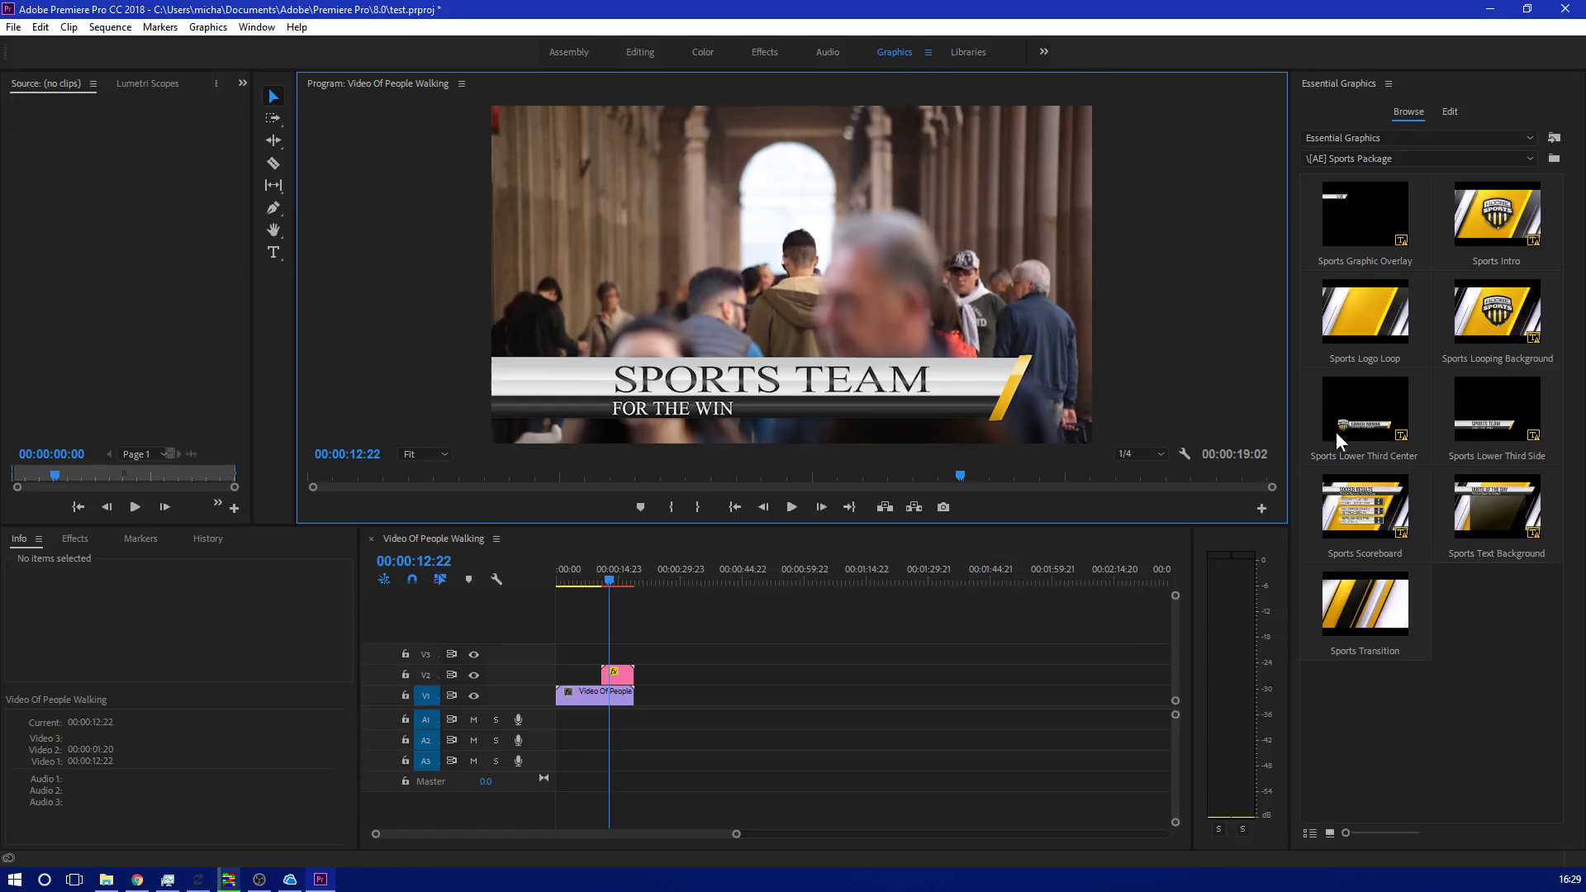
Delete the Sports Lower Third Side clip from V2 and return to browsing the Sports Package templates.
click(618, 674)
key(Delete)
click(1406, 112)
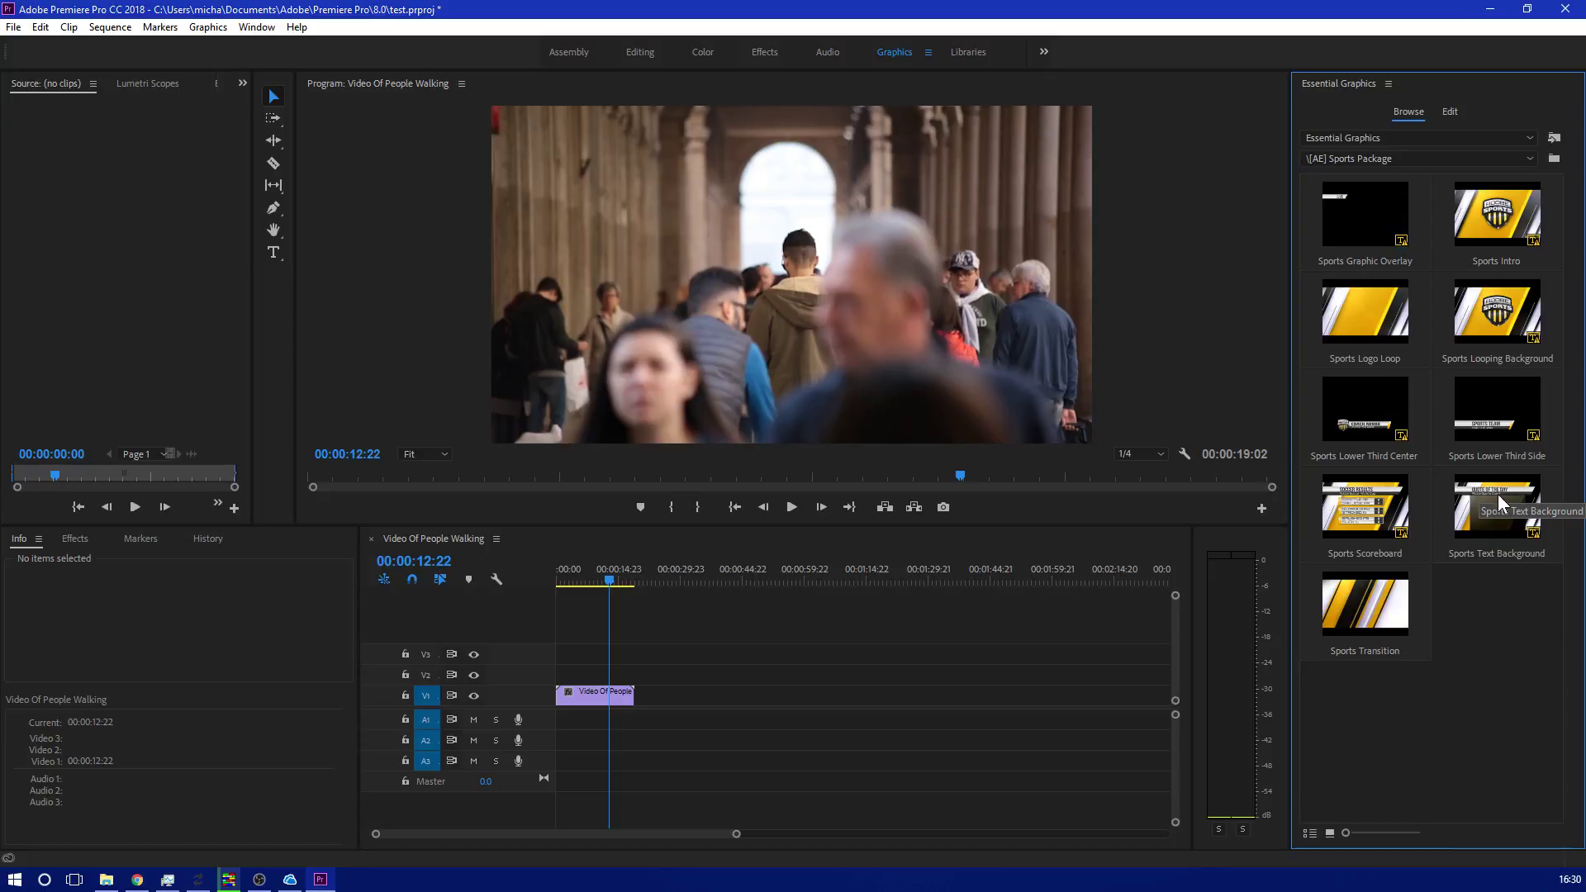
Place the Sports Transition template directly after the video on V1 and play across it from 00:00:18:00.
drag(1341, 593, 643, 696)
click(631, 569)
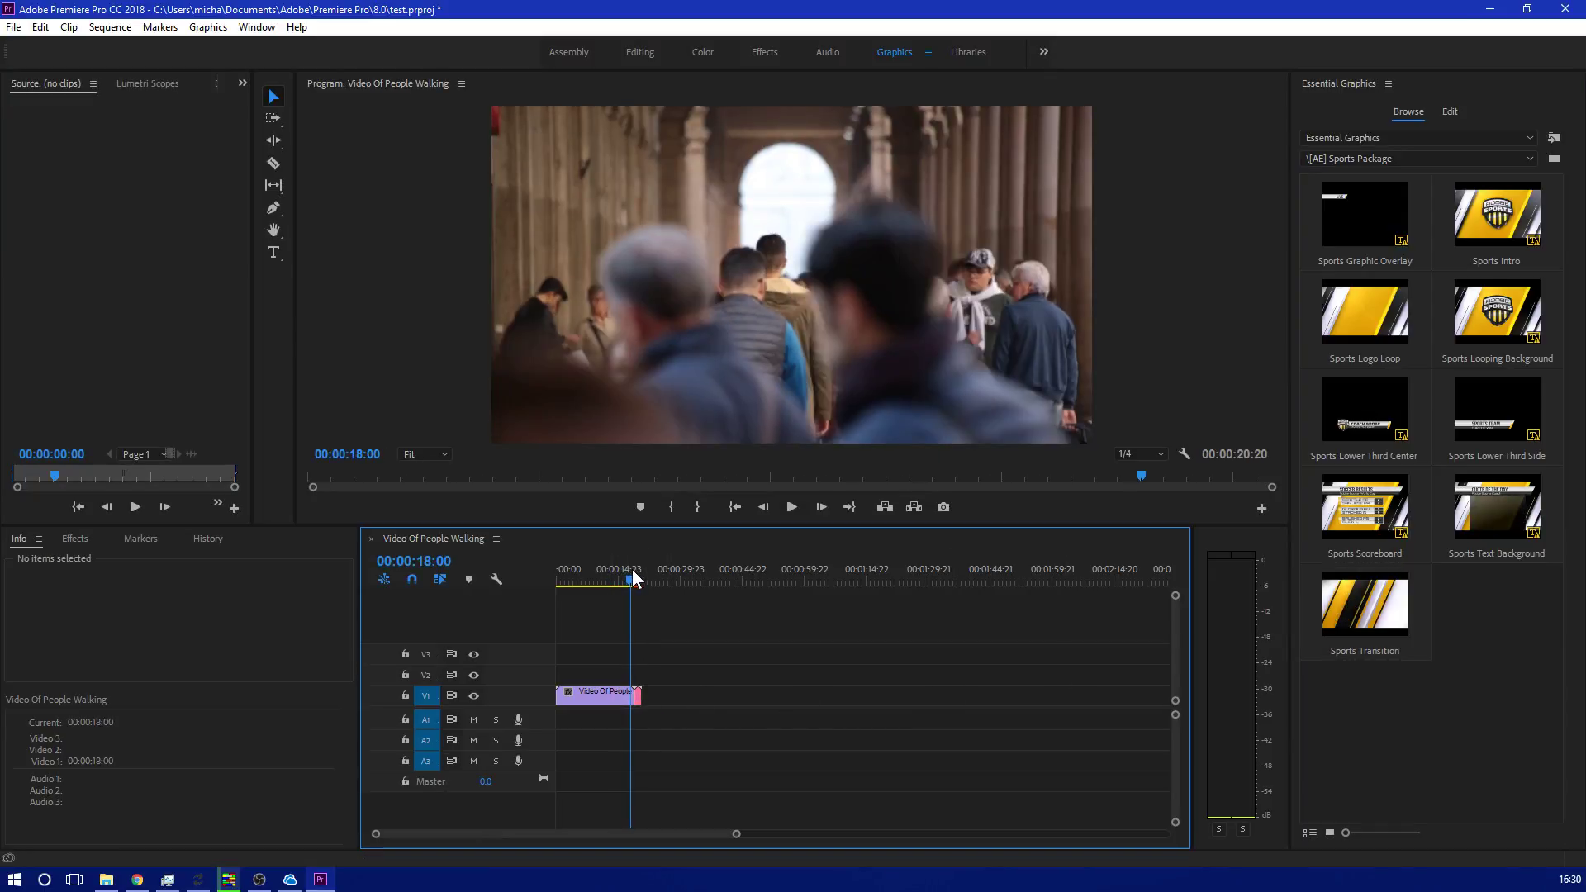
click(791, 506)
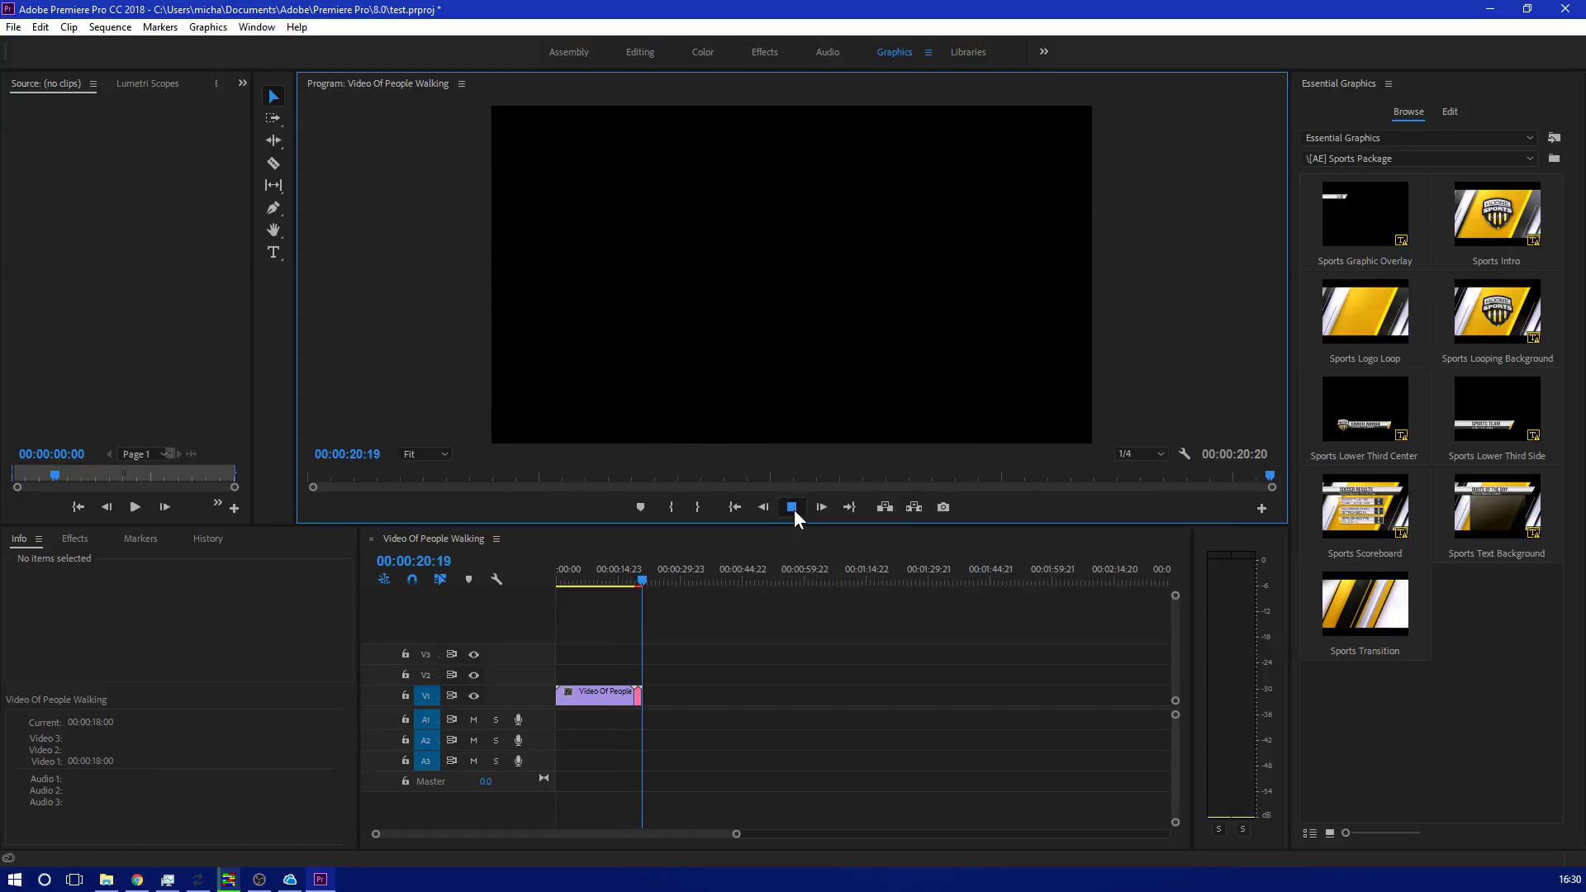
Delete the Sports Transition clip and place the Sports Scoreboard template on V1 with a small gap after the video.
click(638, 692)
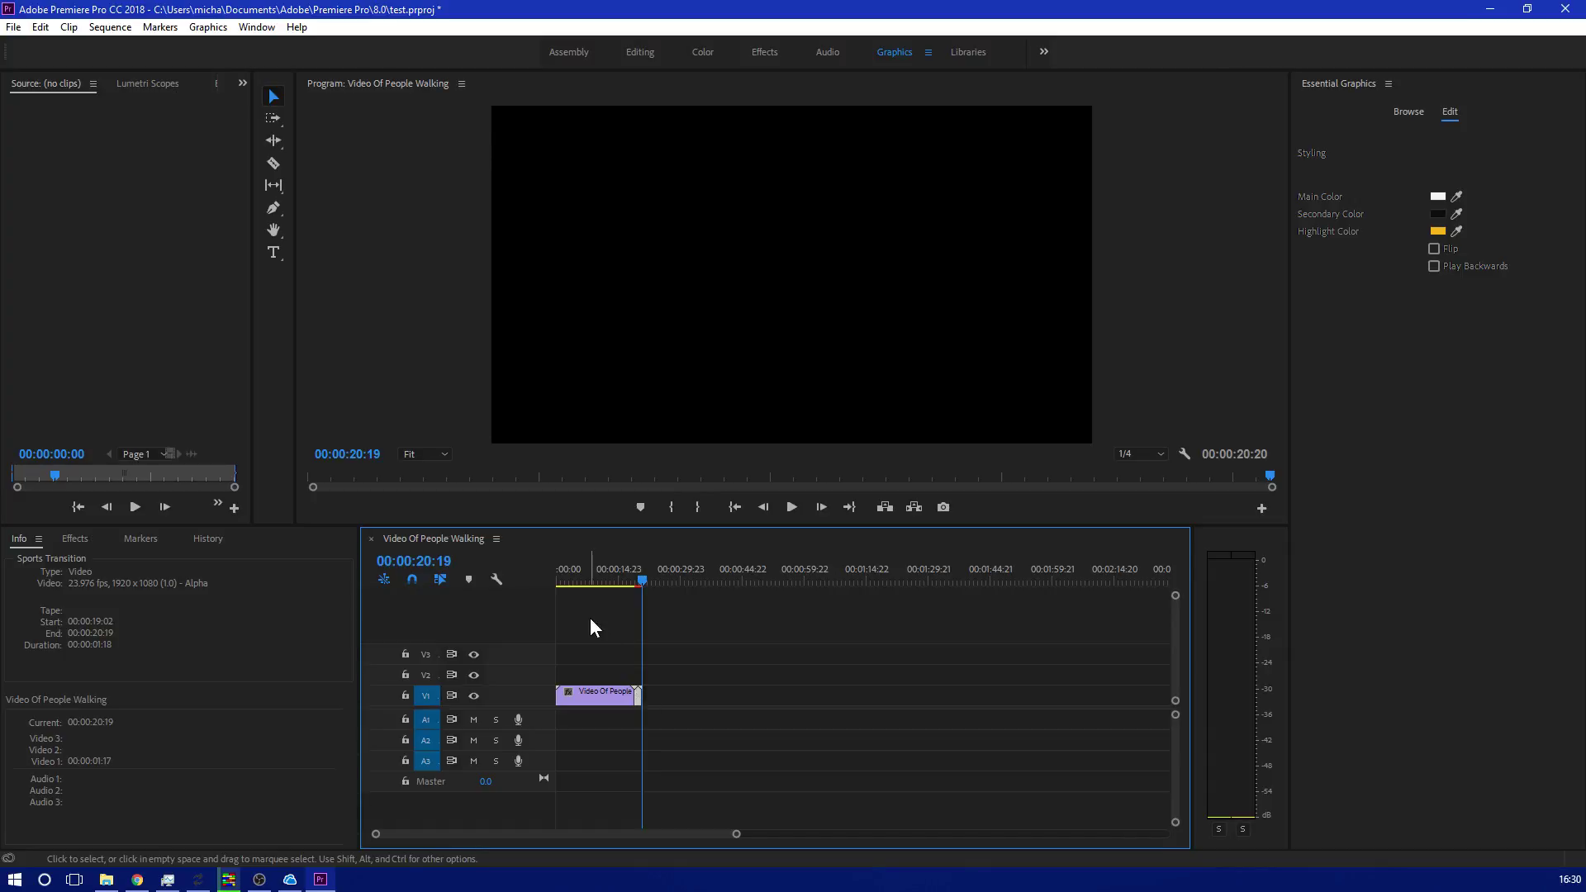
key(Delete)
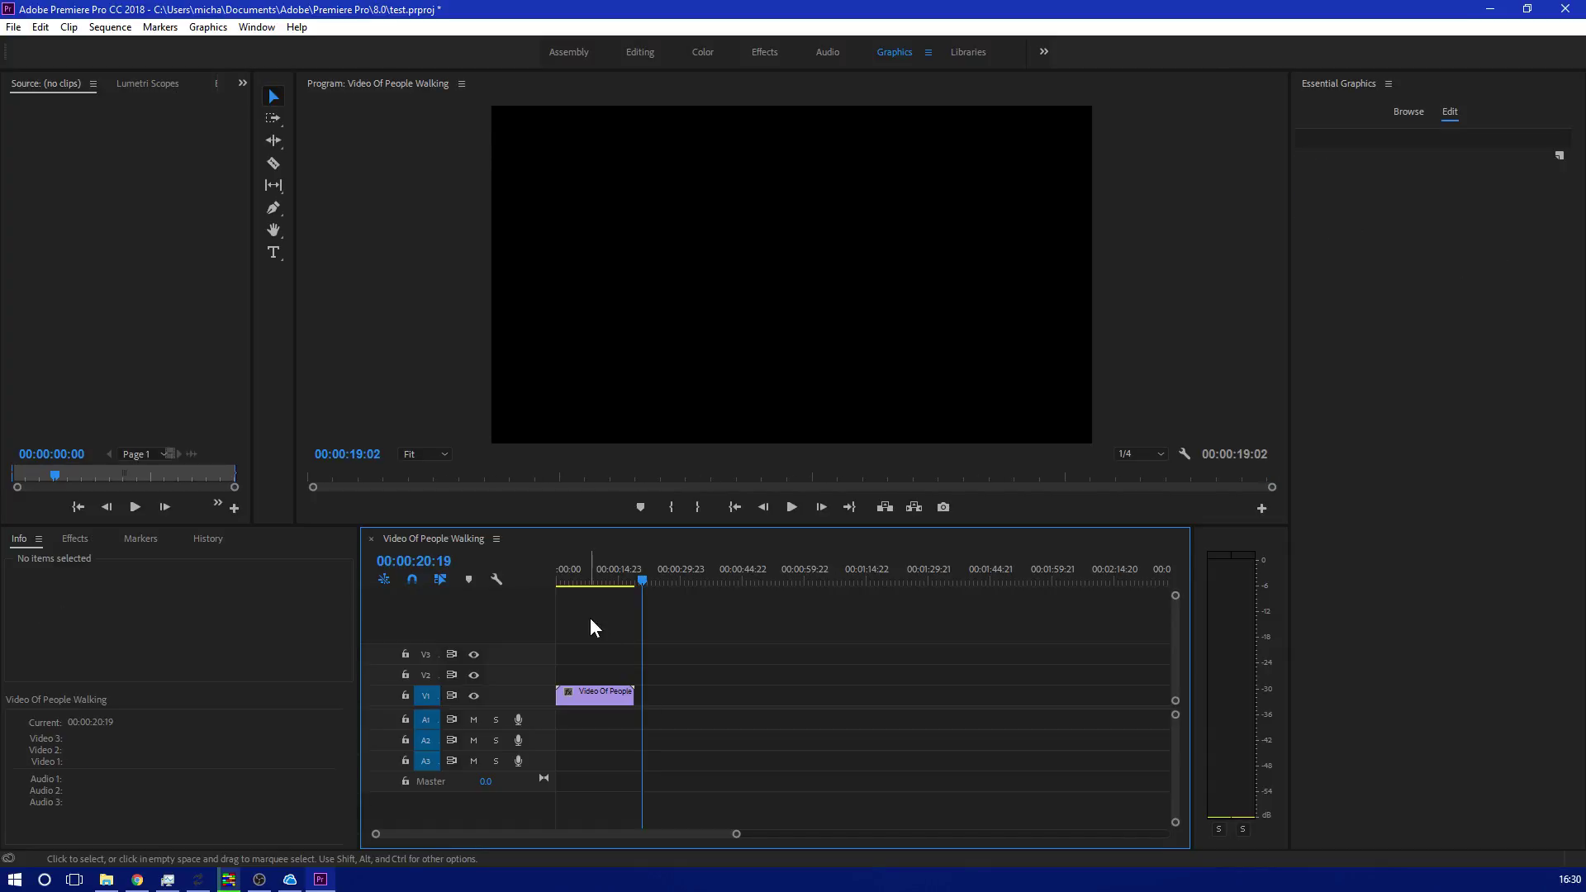
click(607, 573)
click(1408, 112)
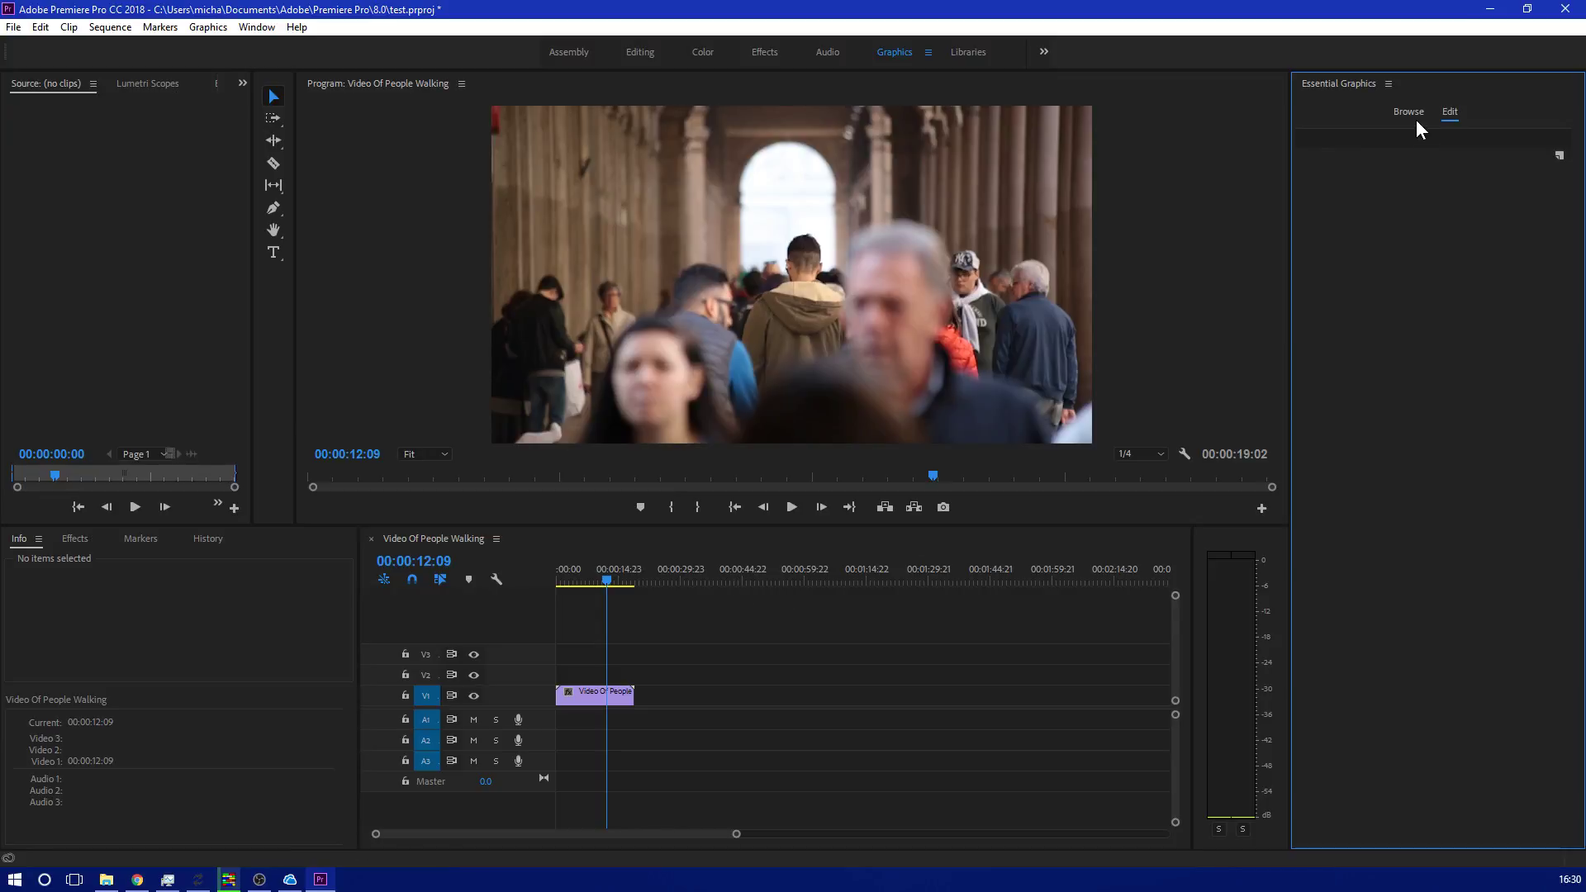
drag(1408, 537, 665, 696)
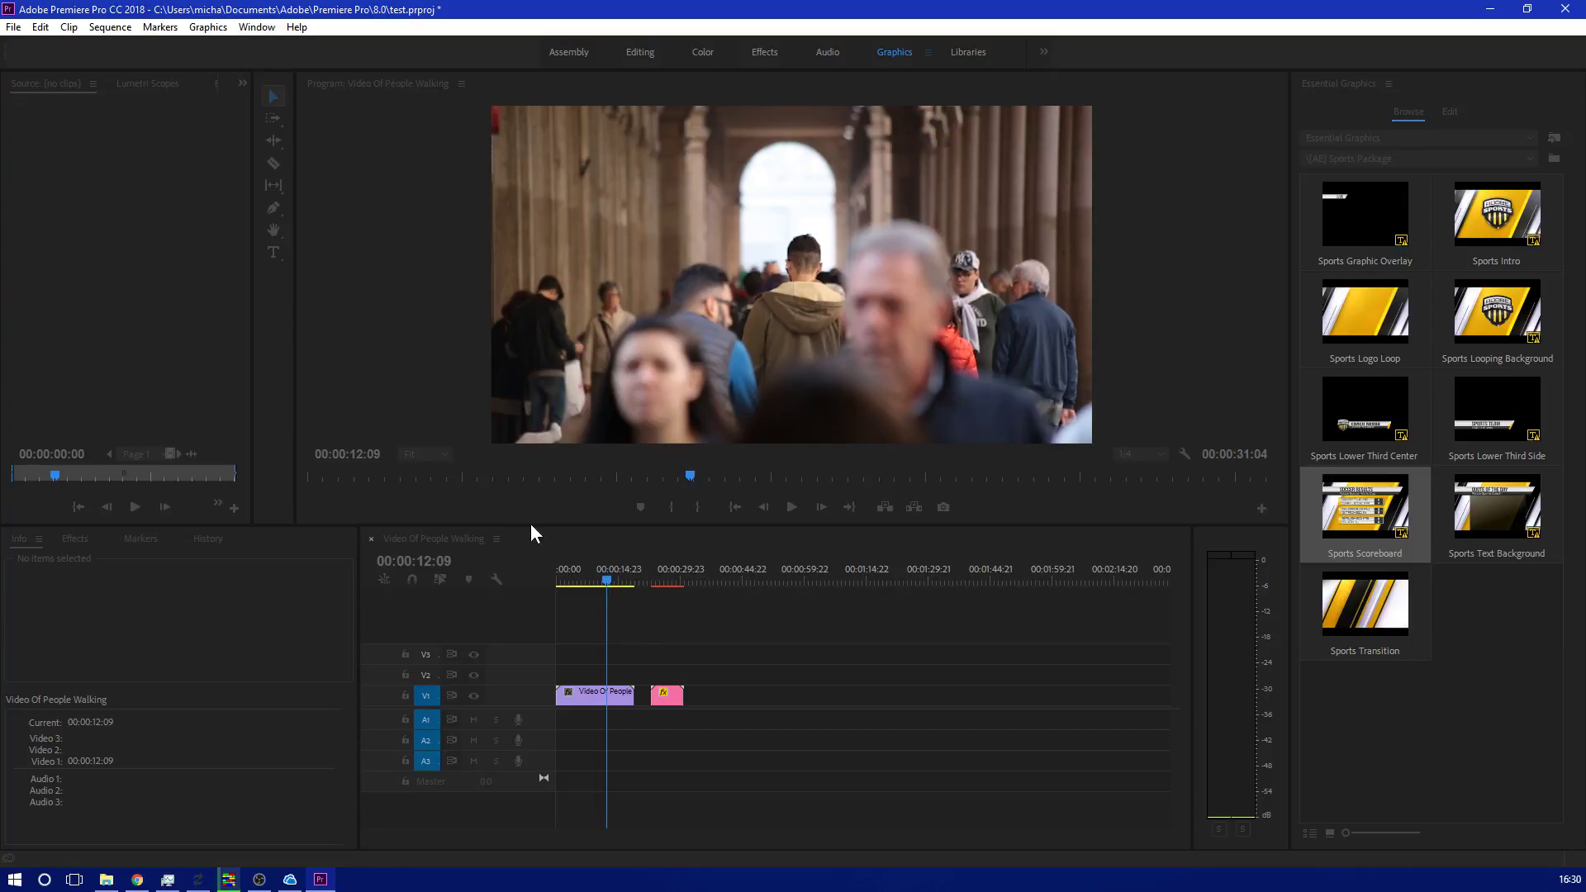
Play the Sports Scoreboard from 00:00:23:14, and again from 00:00:21:23 before its start, stopping at 00:00:25:19.
click(669, 580)
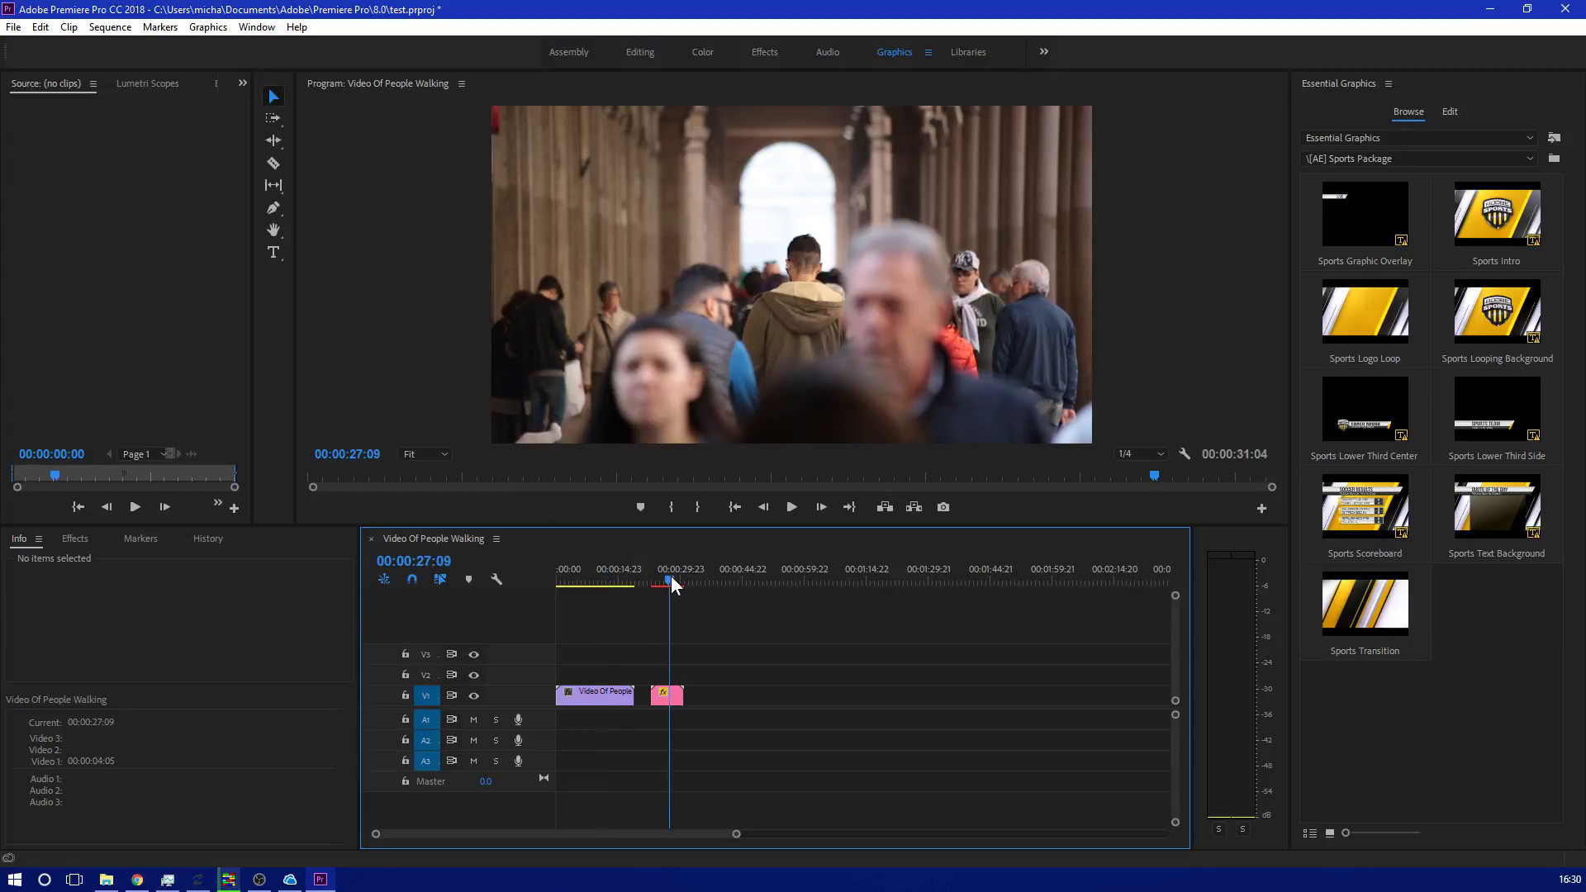
drag(671, 578, 656, 580)
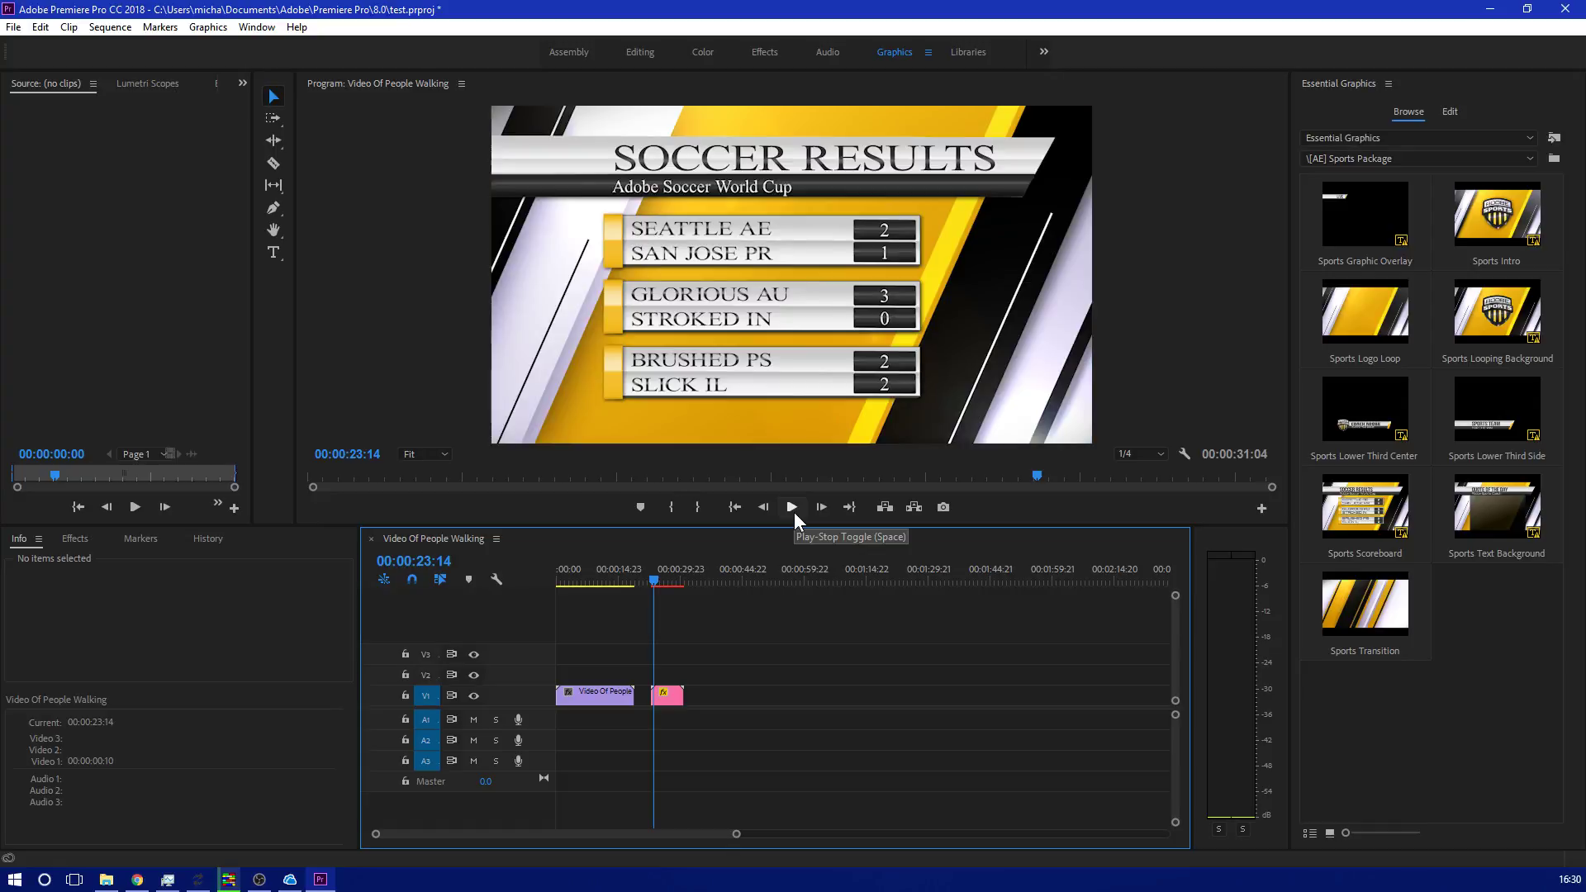
click(792, 507)
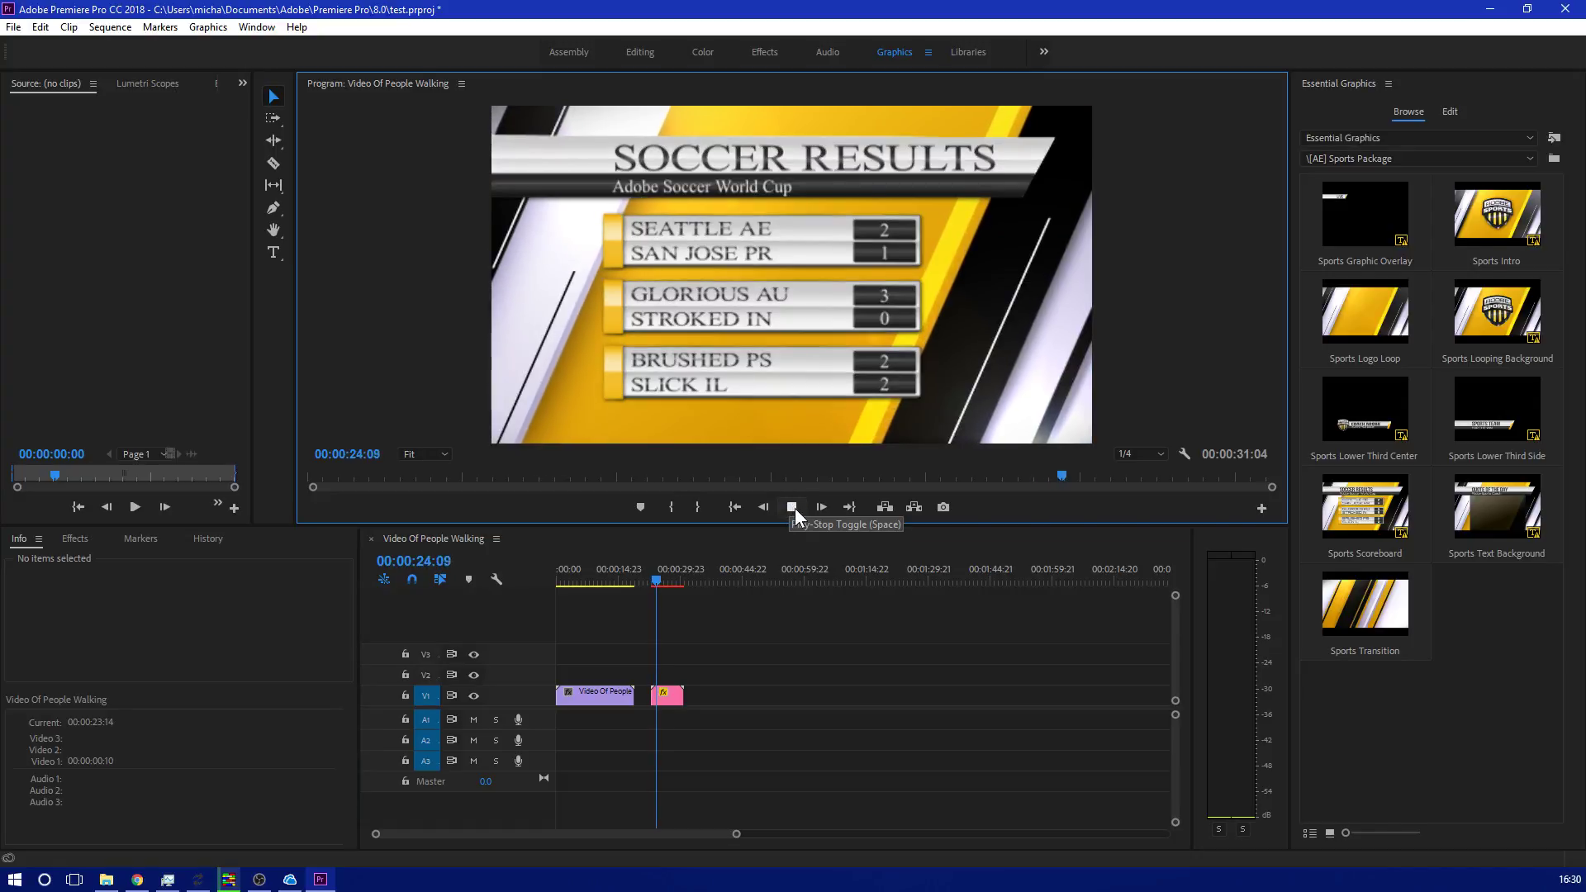
click(658, 580)
drag(656, 576, 652, 571)
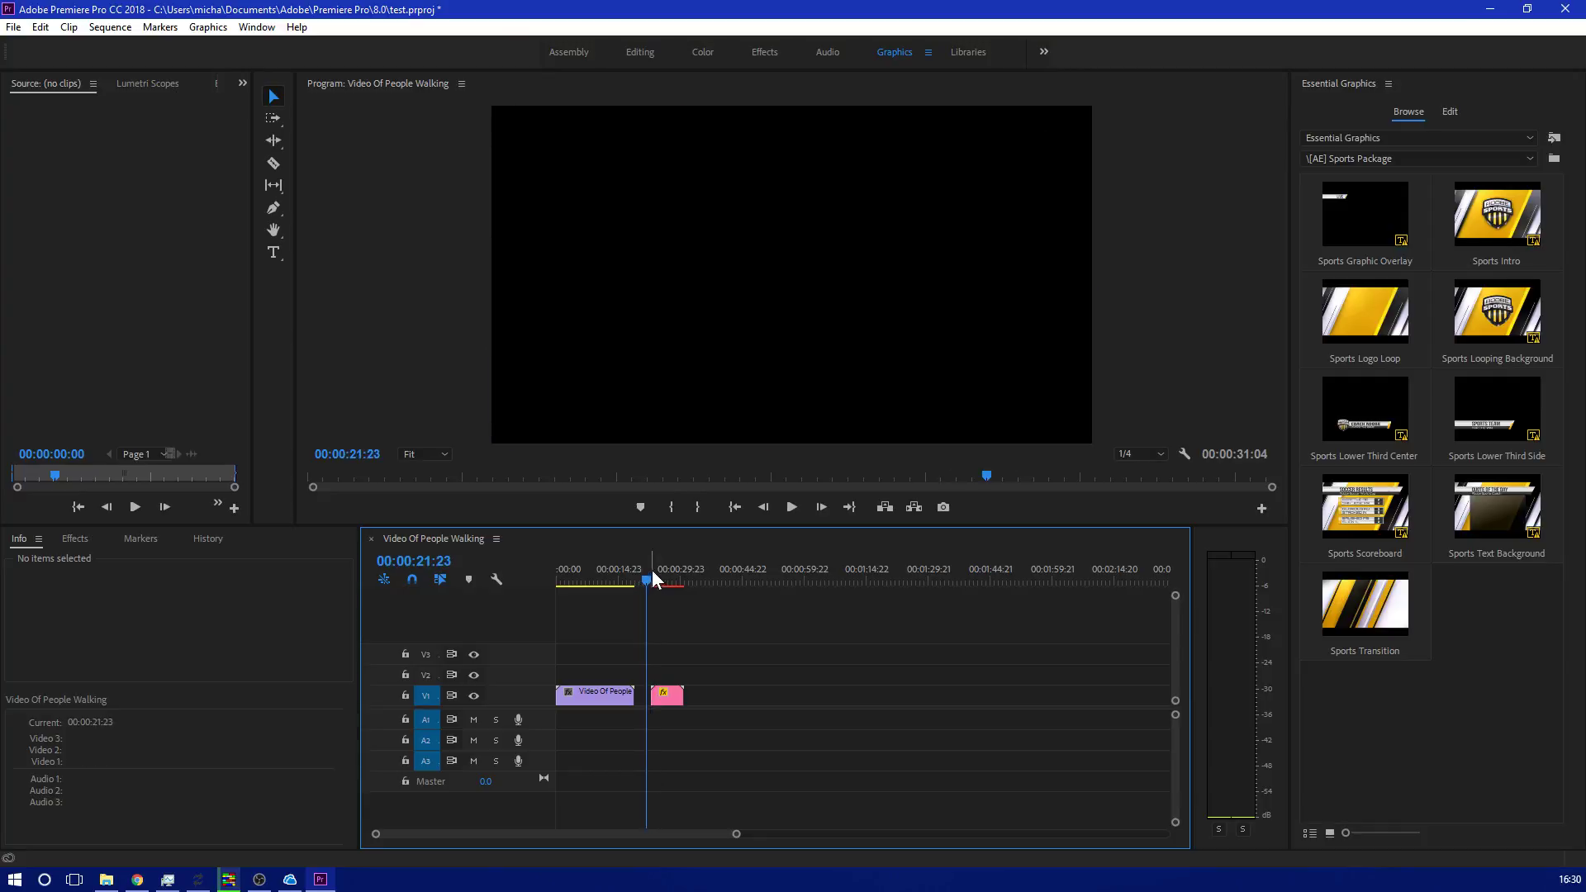
click(791, 507)
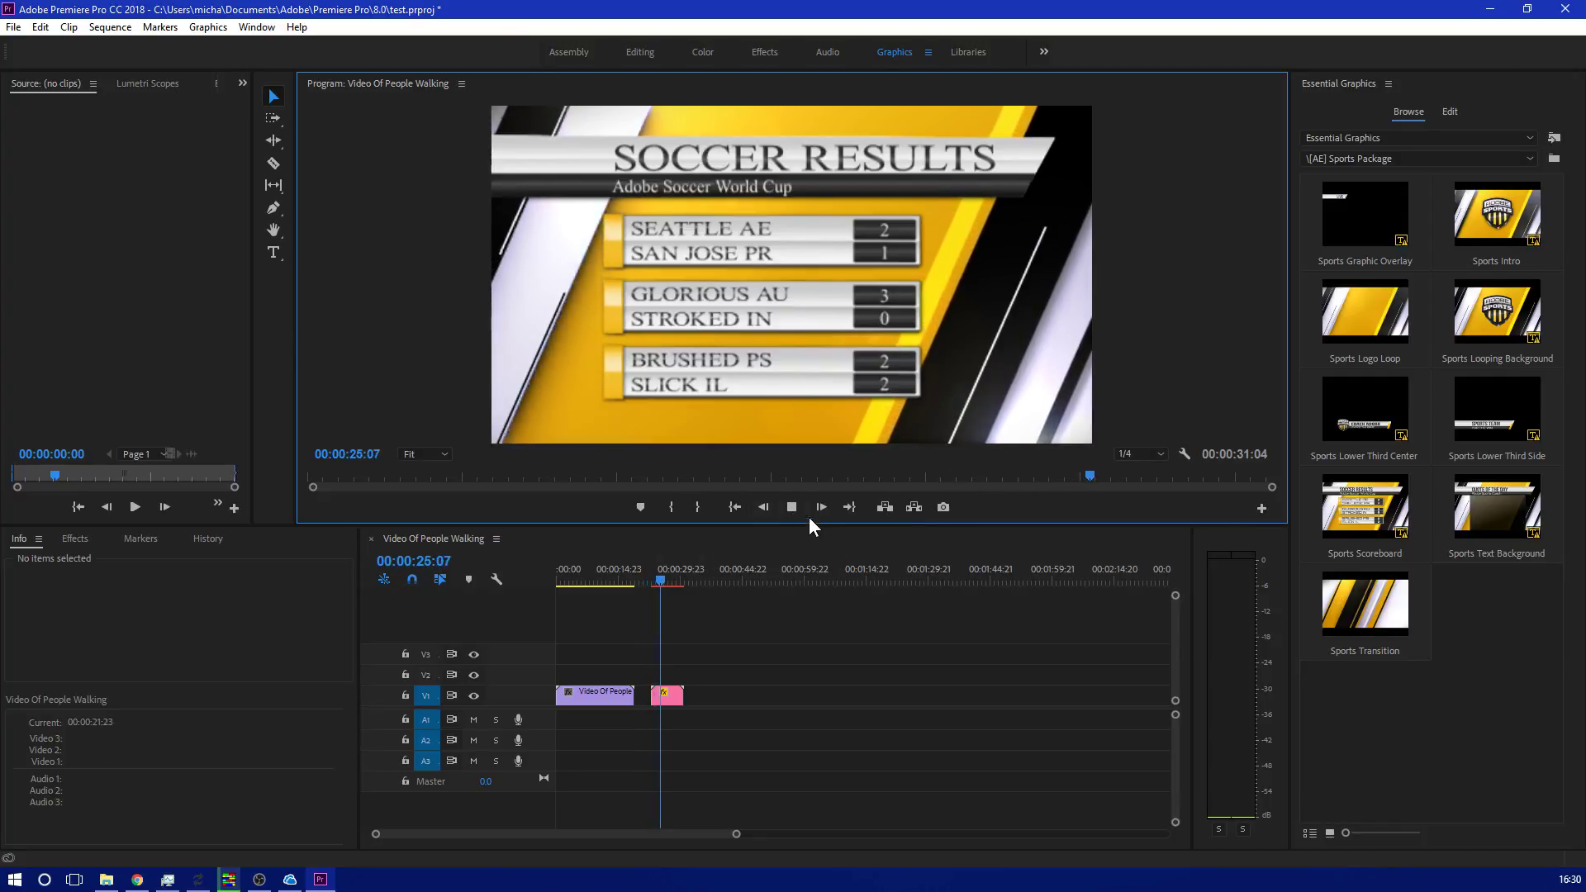
click(793, 507)
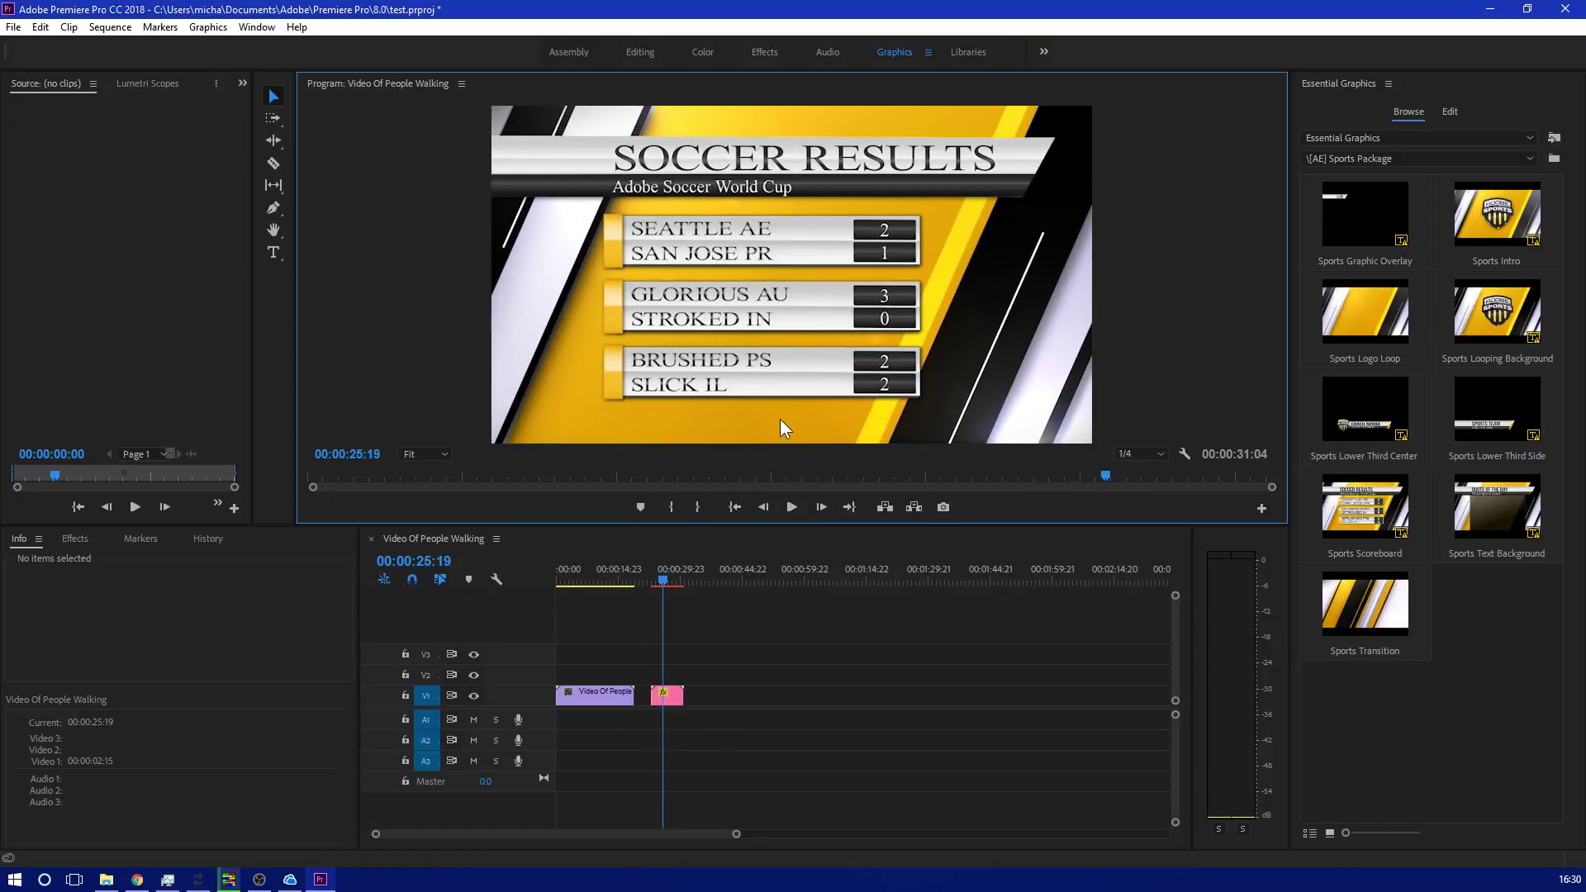
Delete the Sports Scoreboard clip and place the Sports Text Background template on V1 with a gap after the video.
click(669, 696)
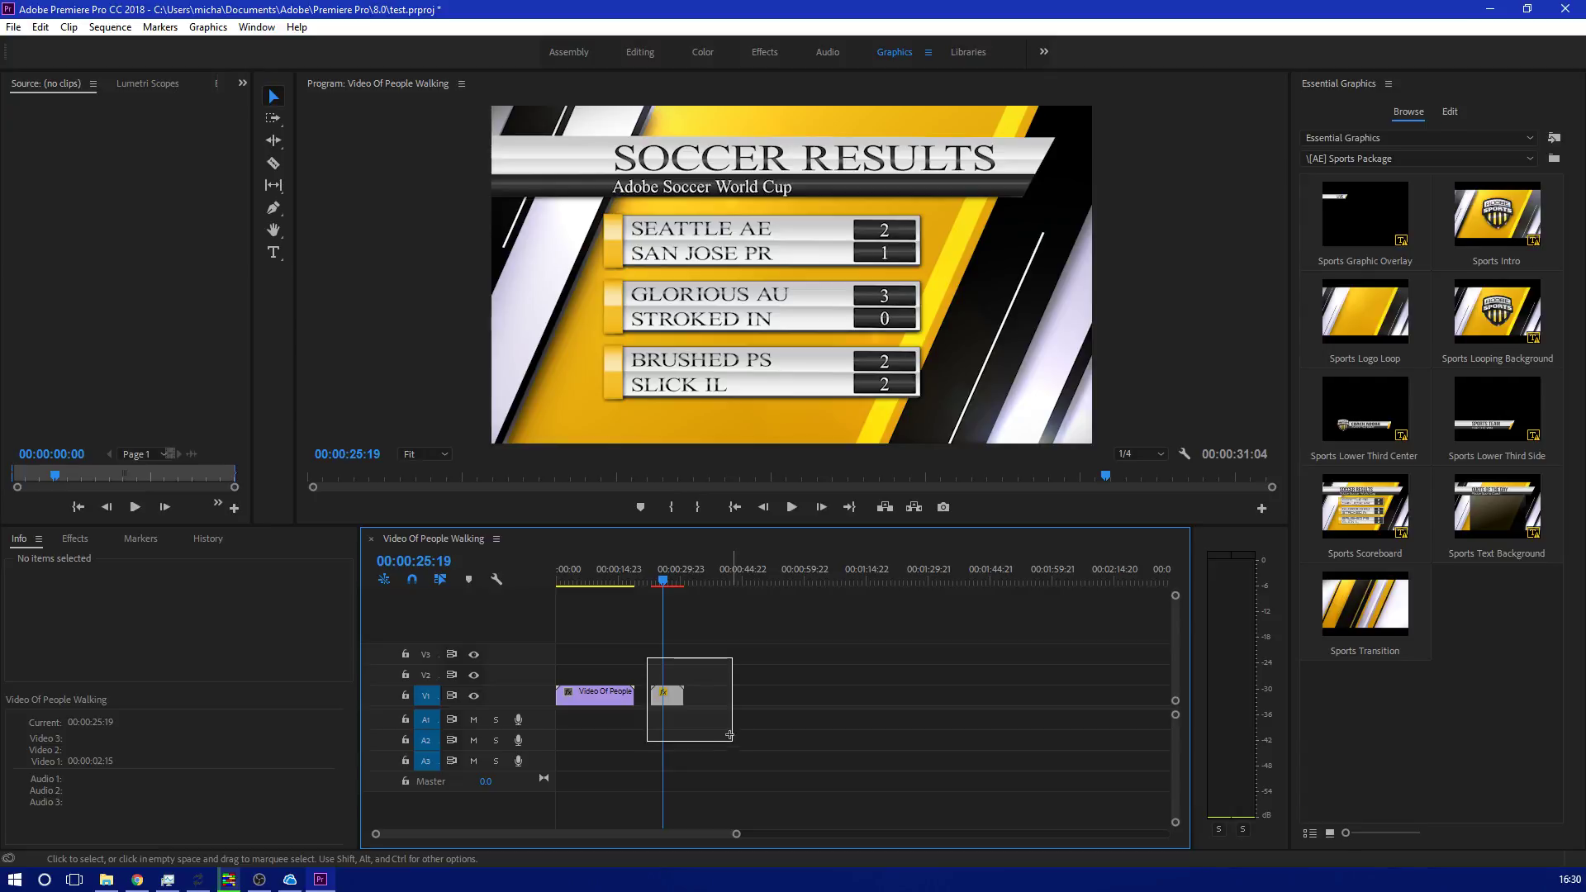
key(Delete)
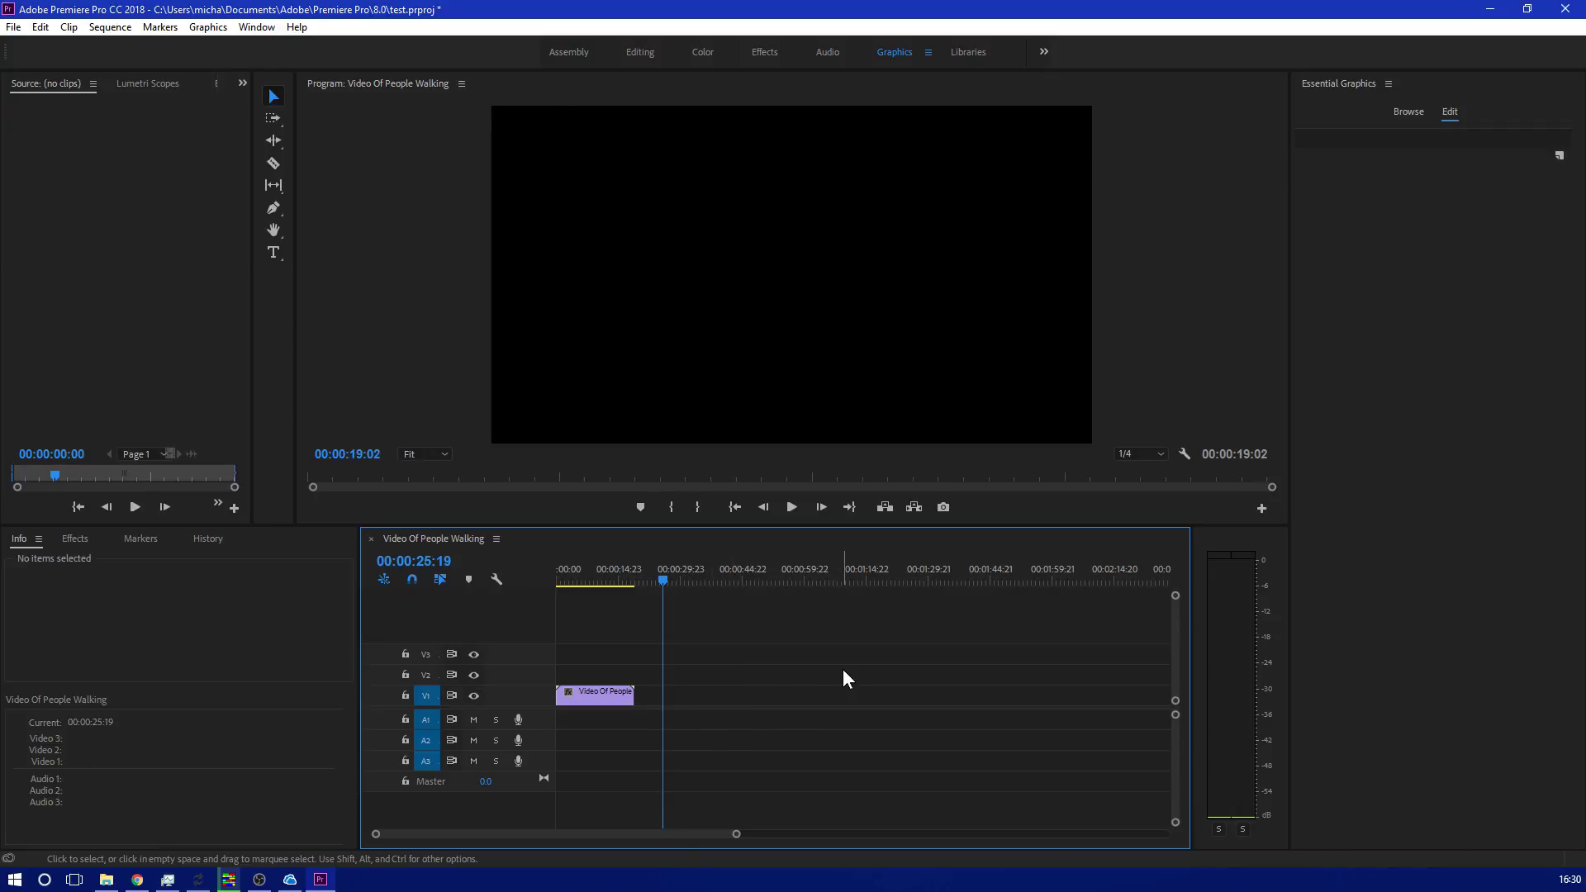
click(613, 586)
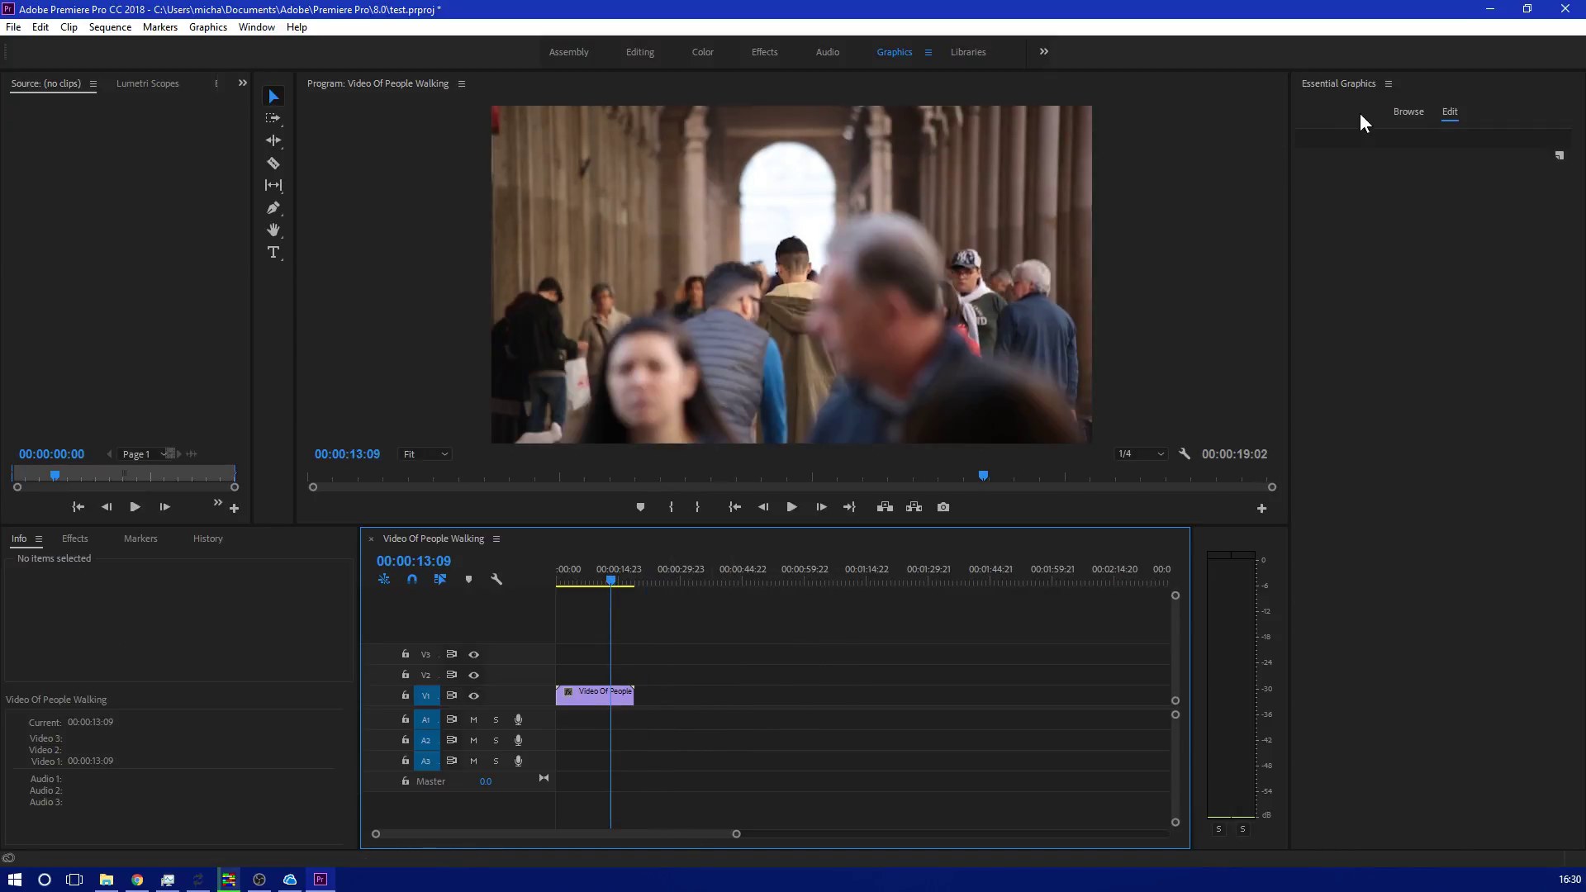
click(1408, 112)
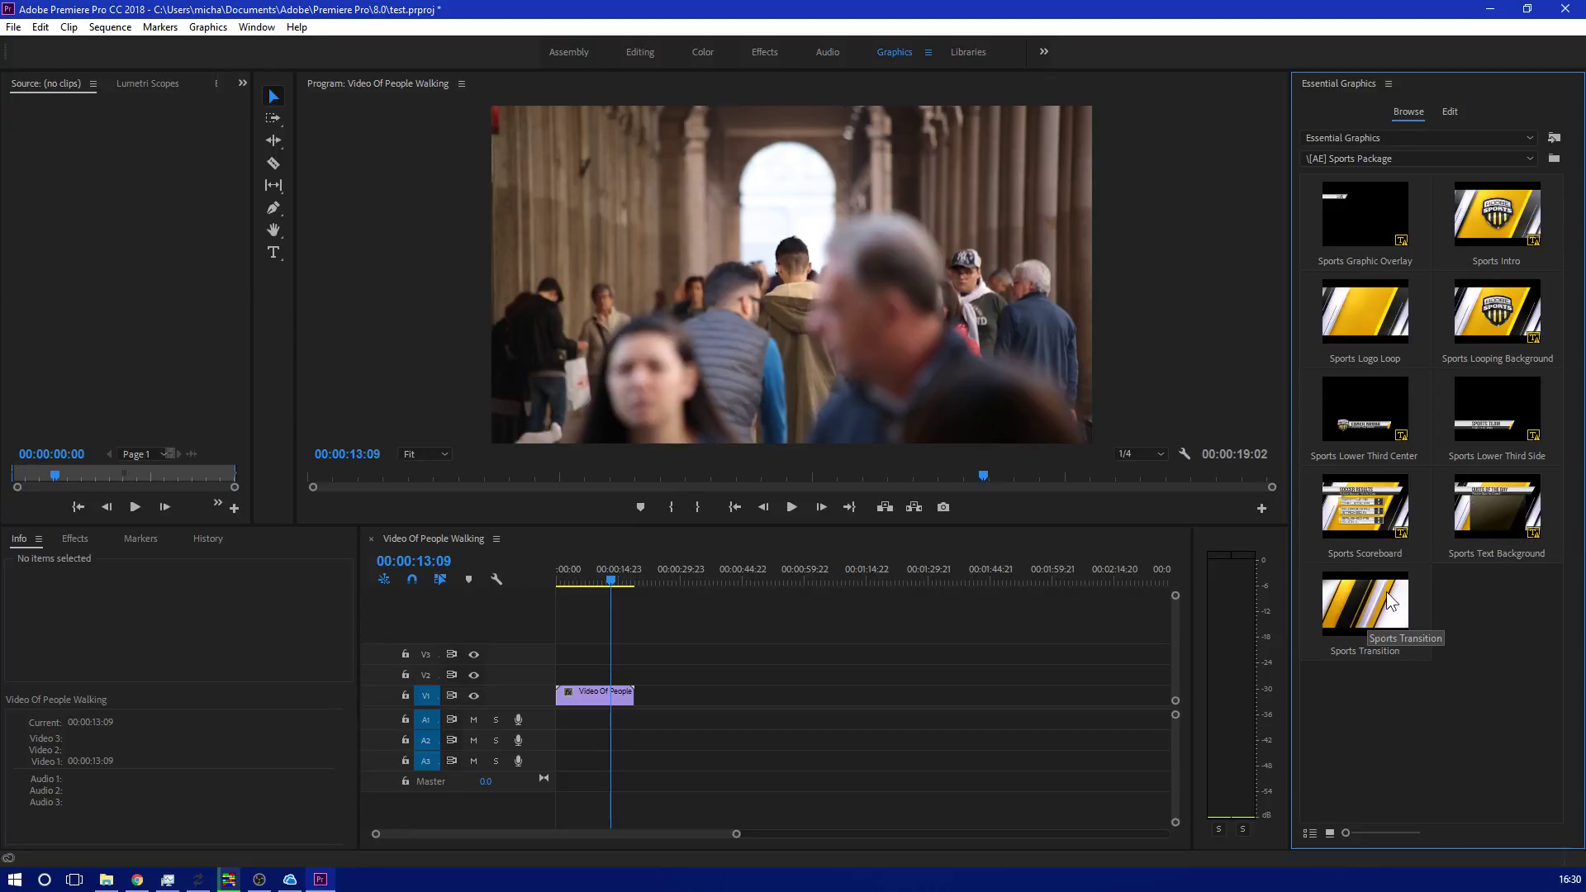
drag(1503, 507, 665, 702)
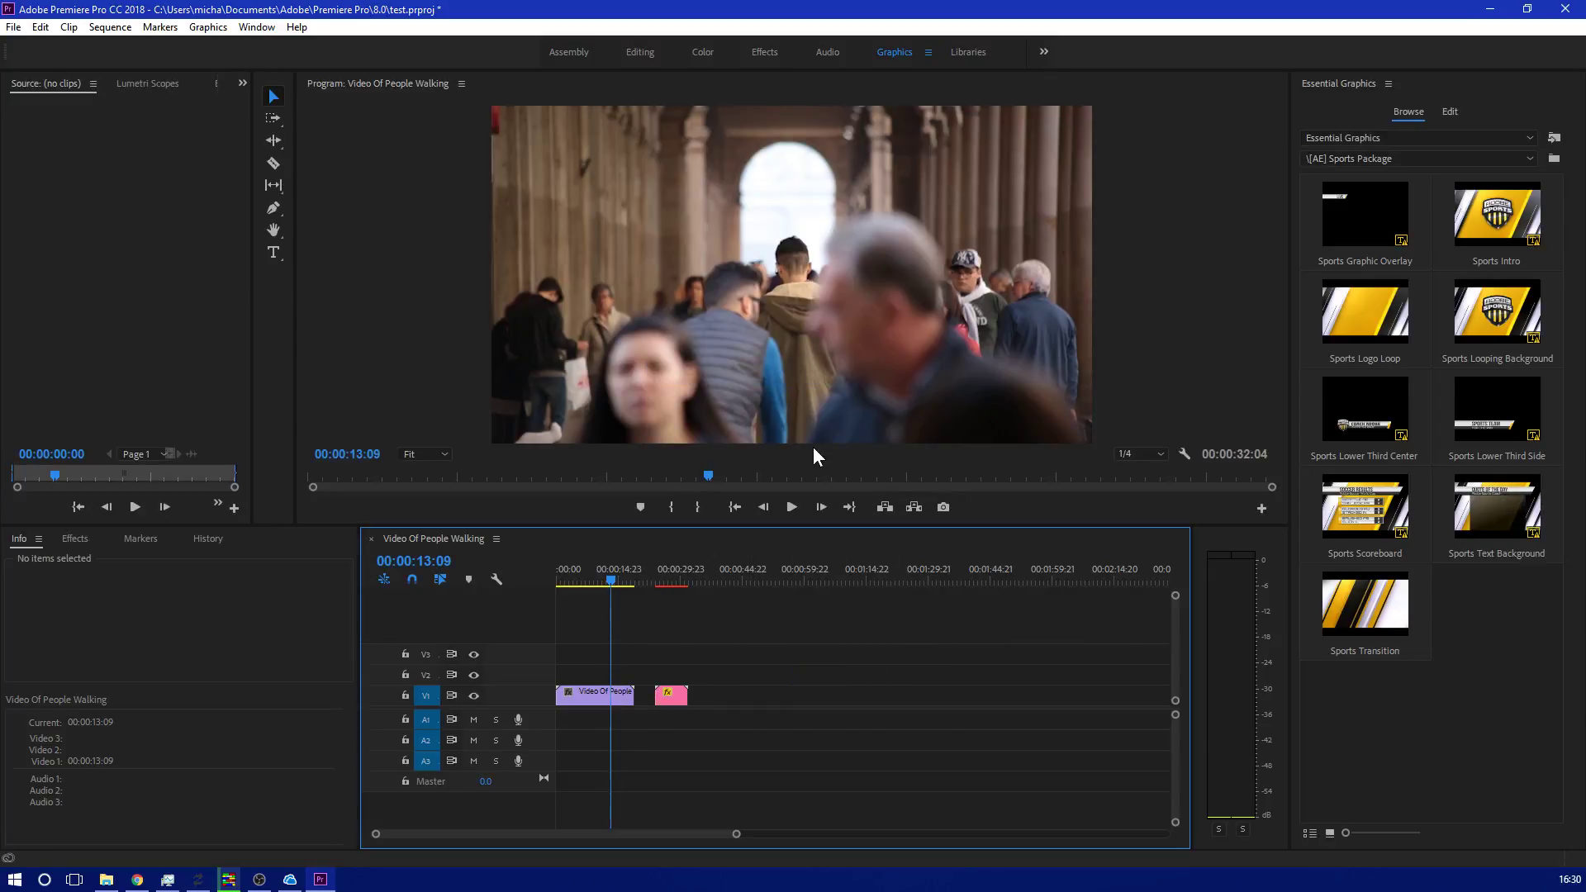
Preview the Sports Text Background clip at several points, ending with the playhead at 00:00:26:14.
click(644, 572)
click(667, 569)
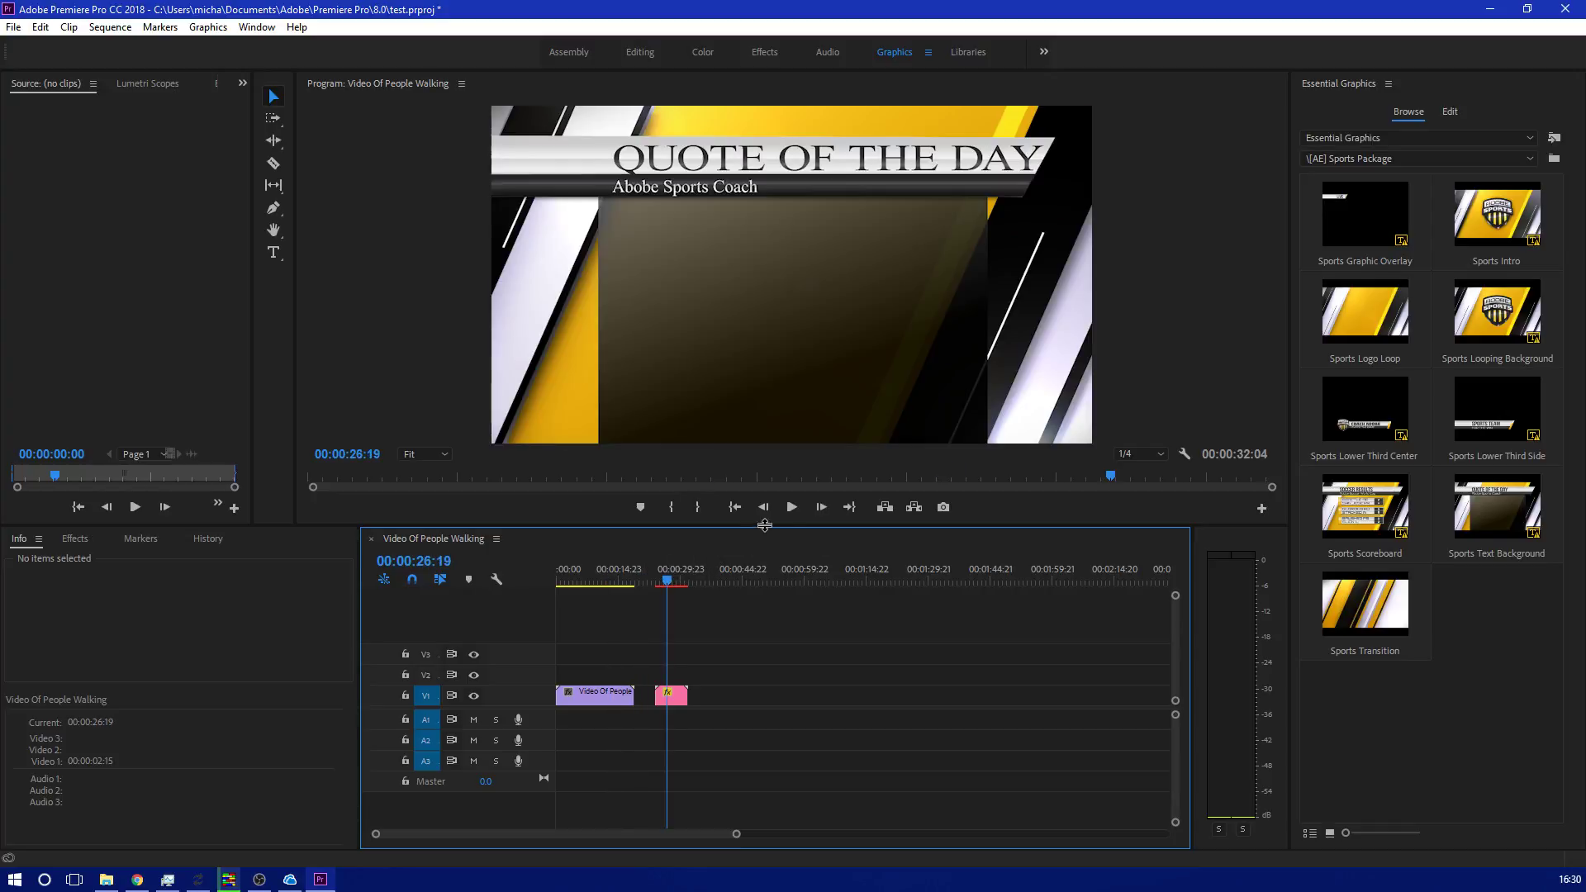
click(665, 580)
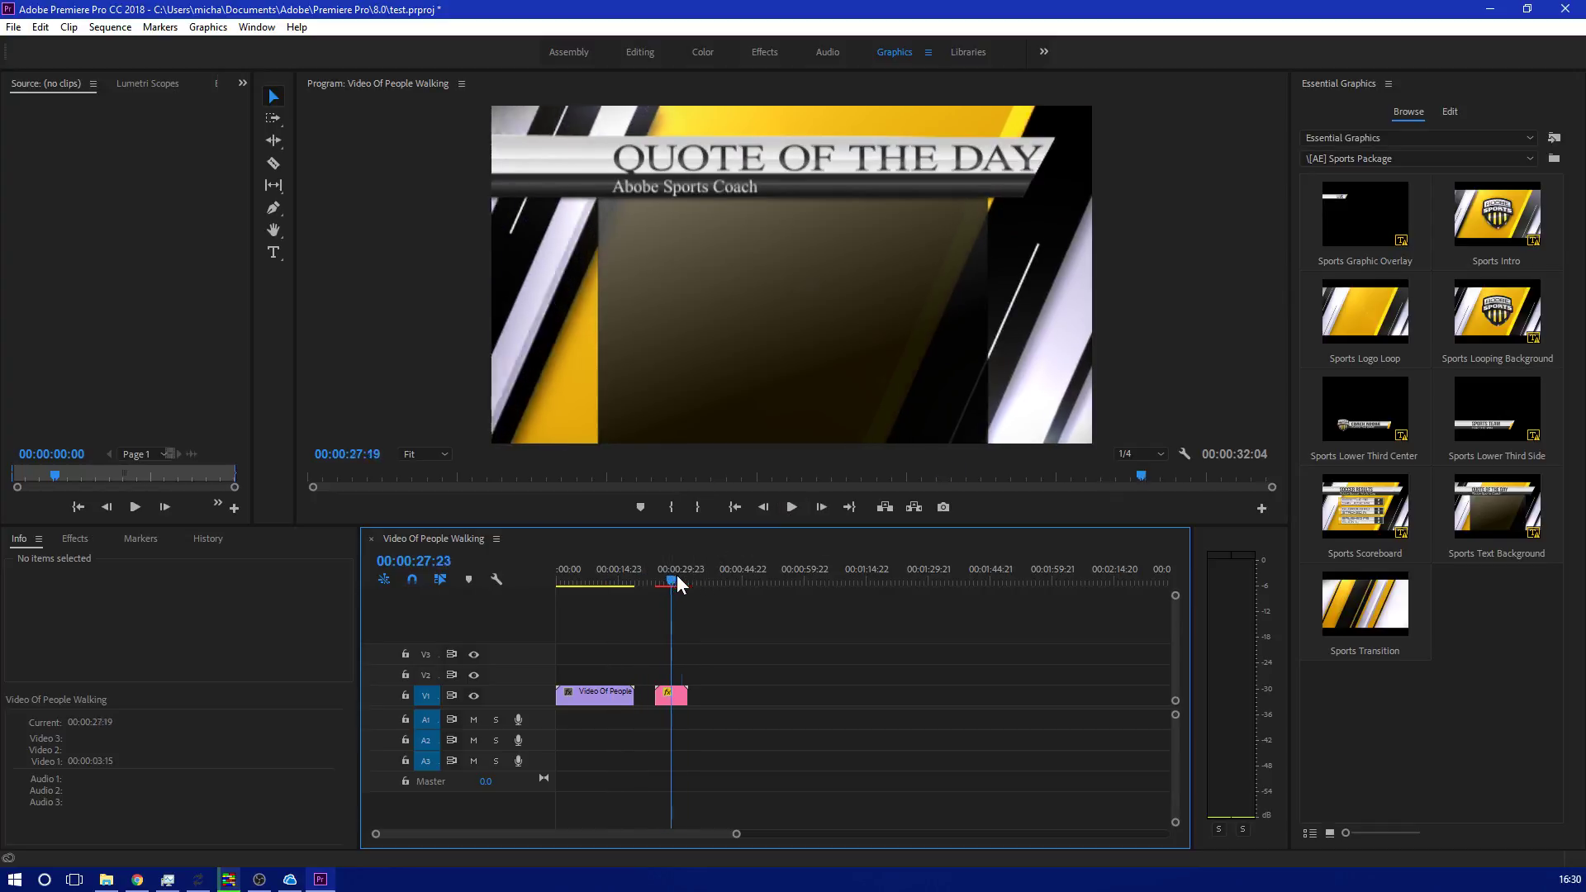
Show the Sports Text Background clip's editable properties and set its title to "Hi".
click(1450, 112)
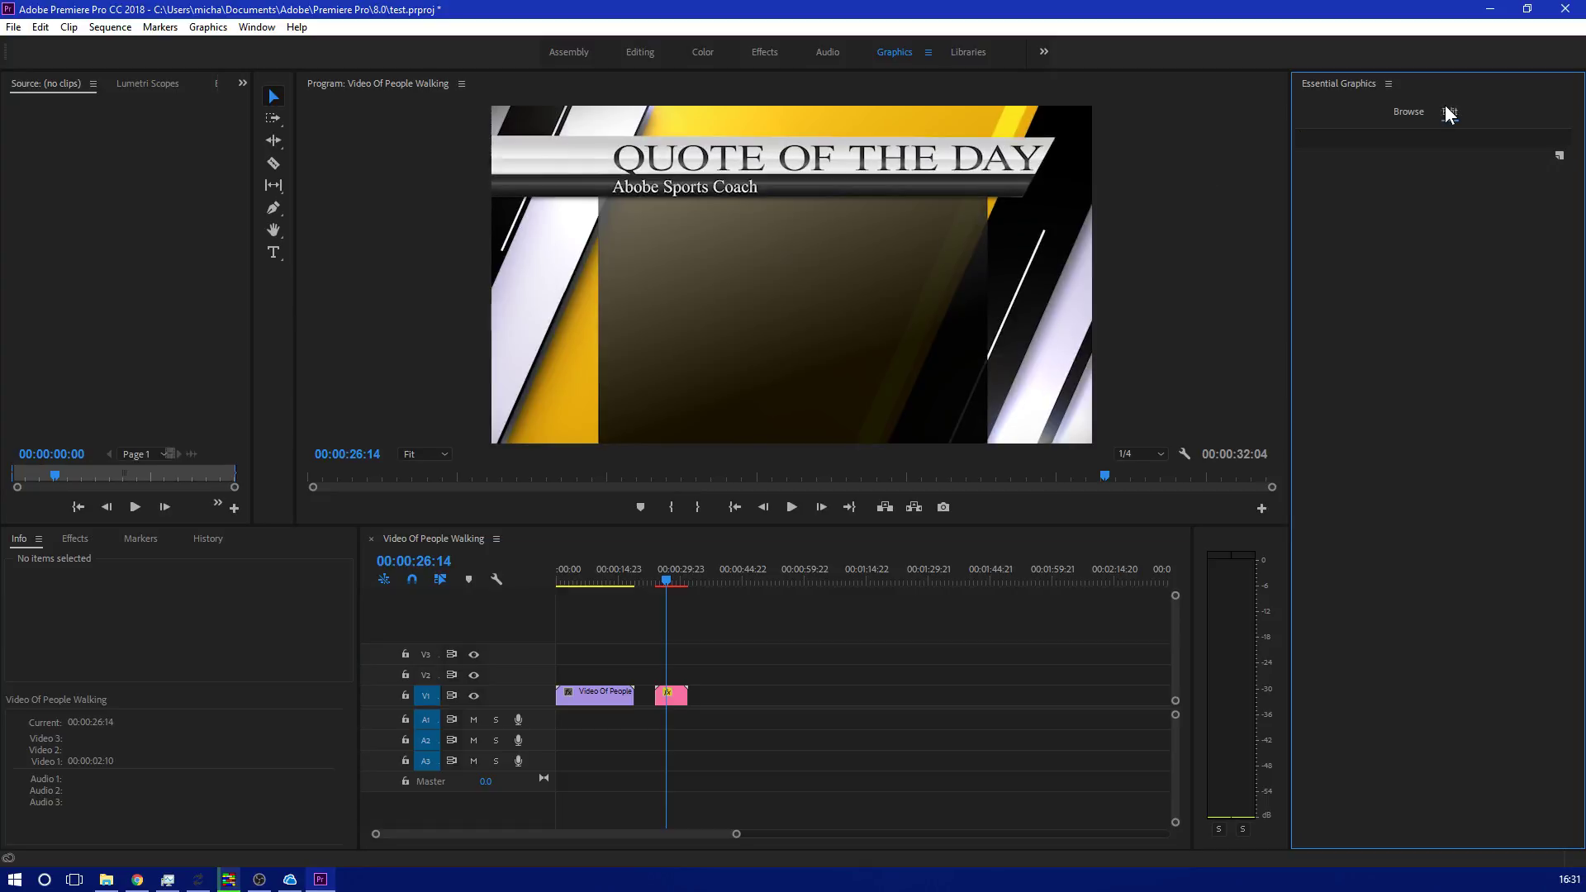
click(676, 695)
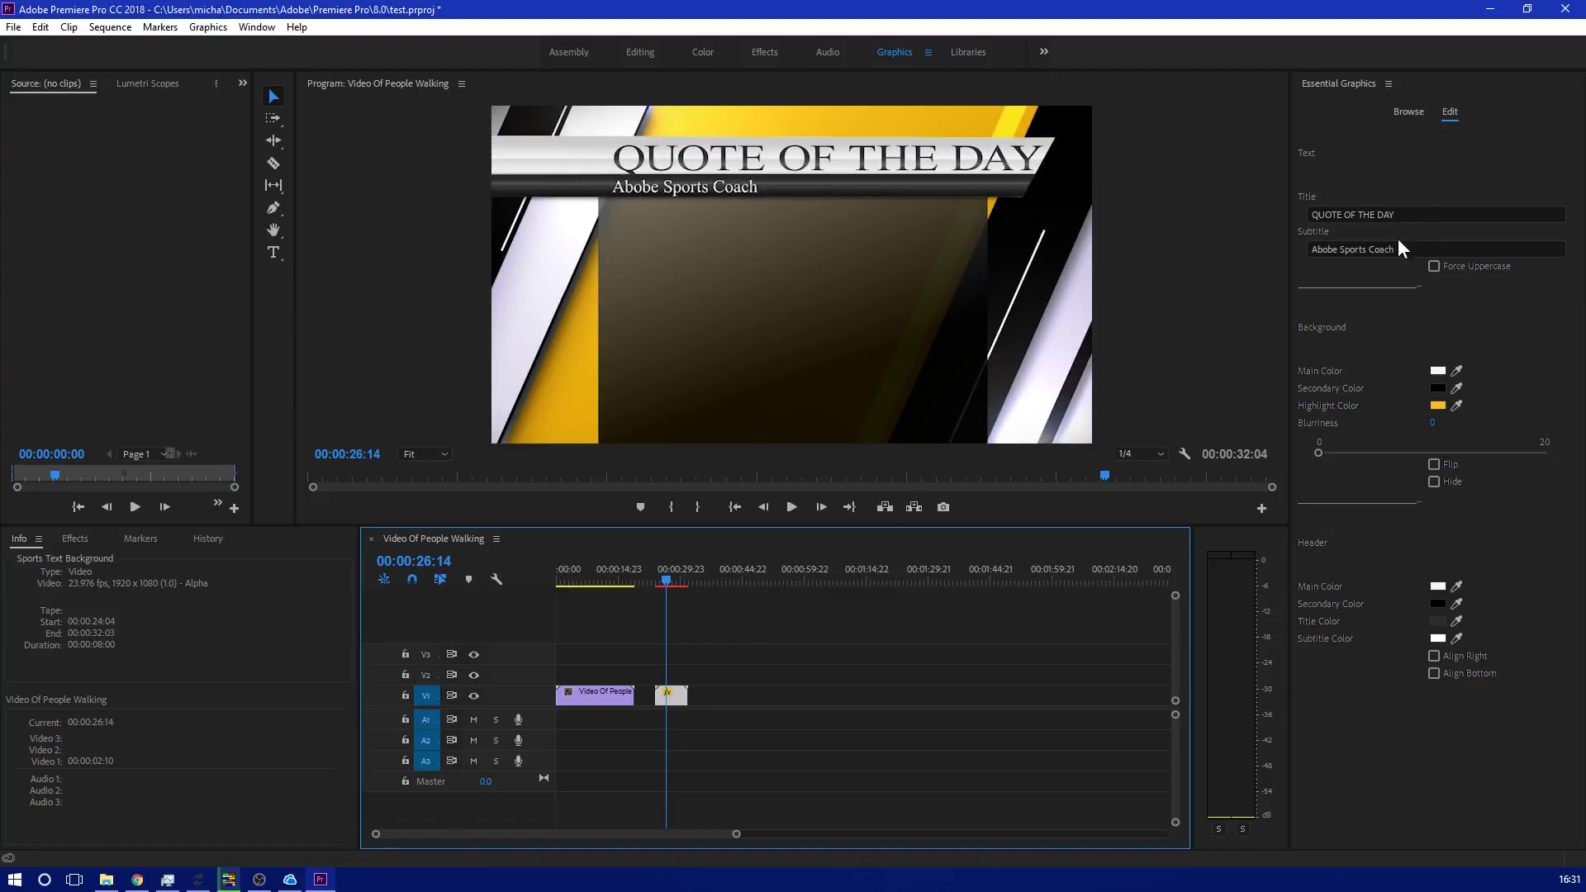
click(1377, 288)
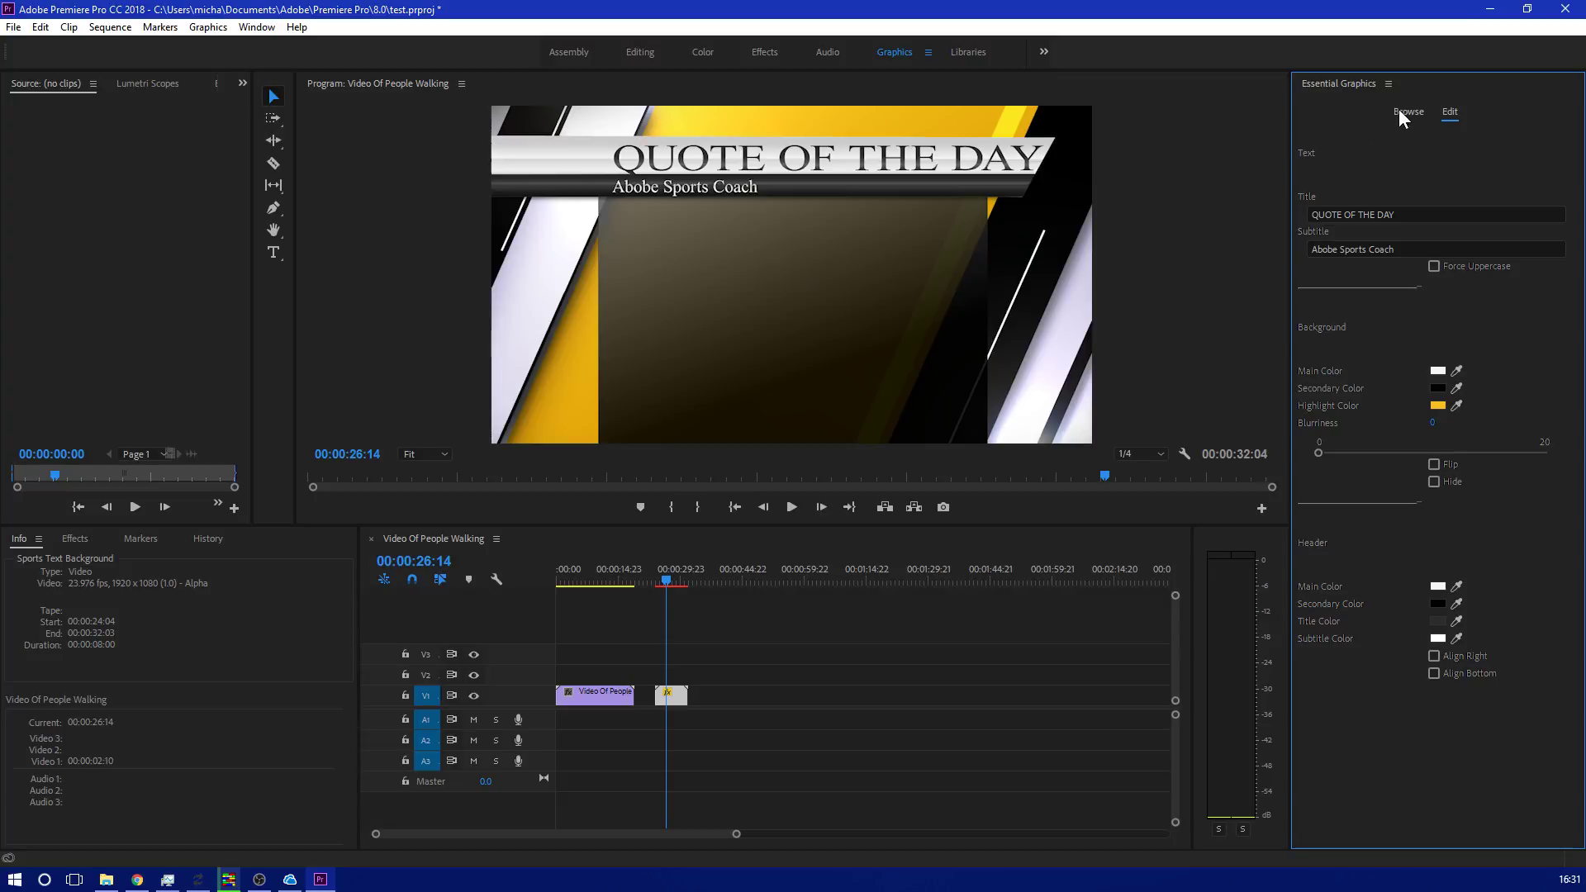
click(909, 282)
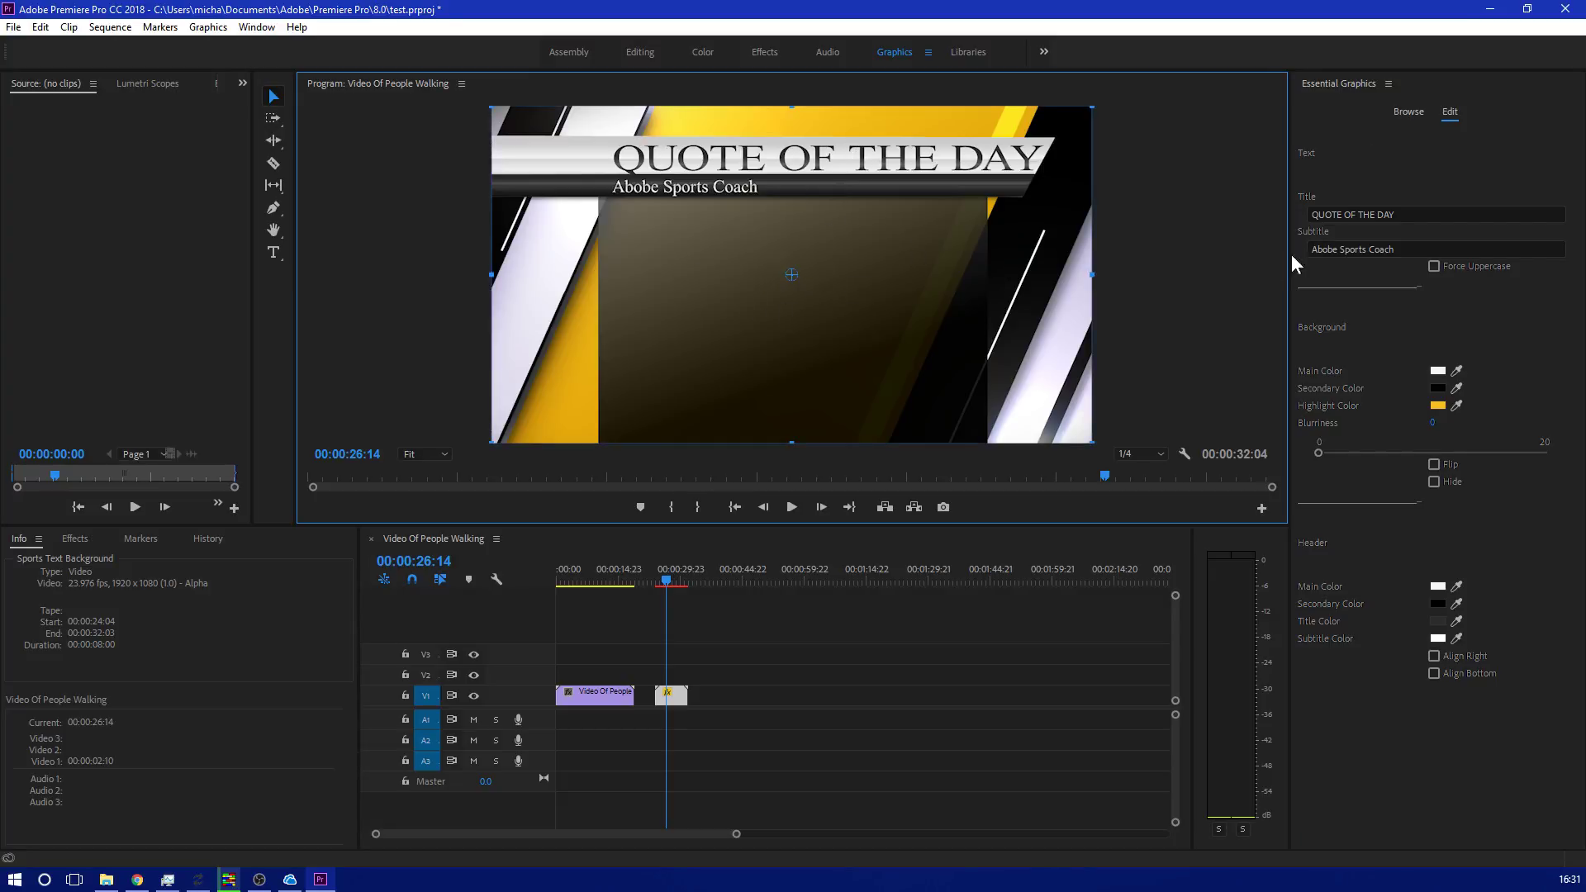
click(1397, 216)
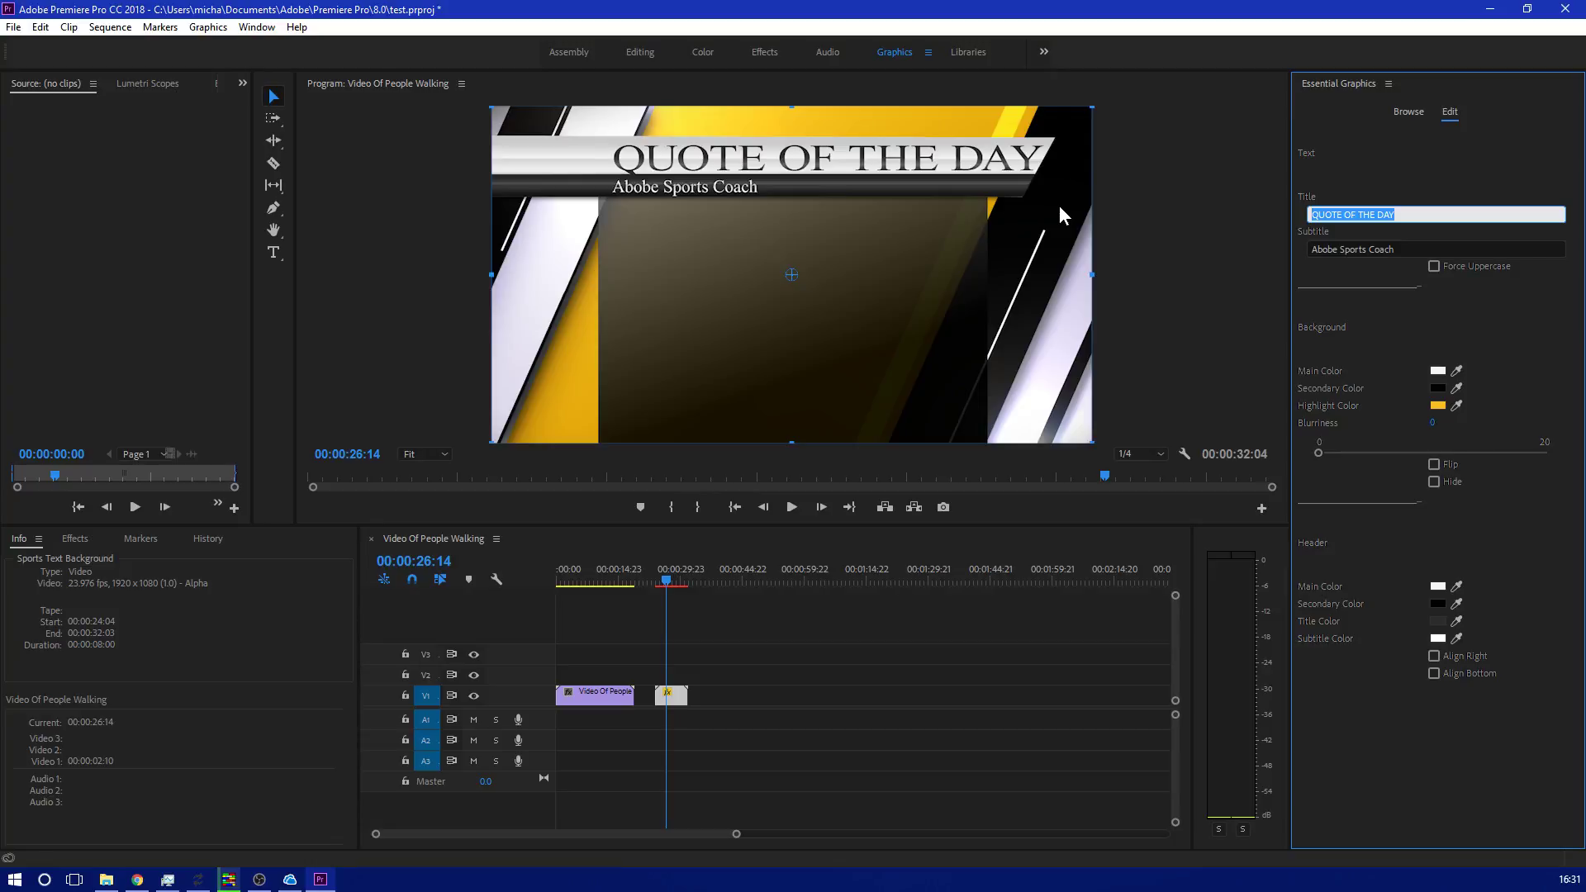
text(Hi)
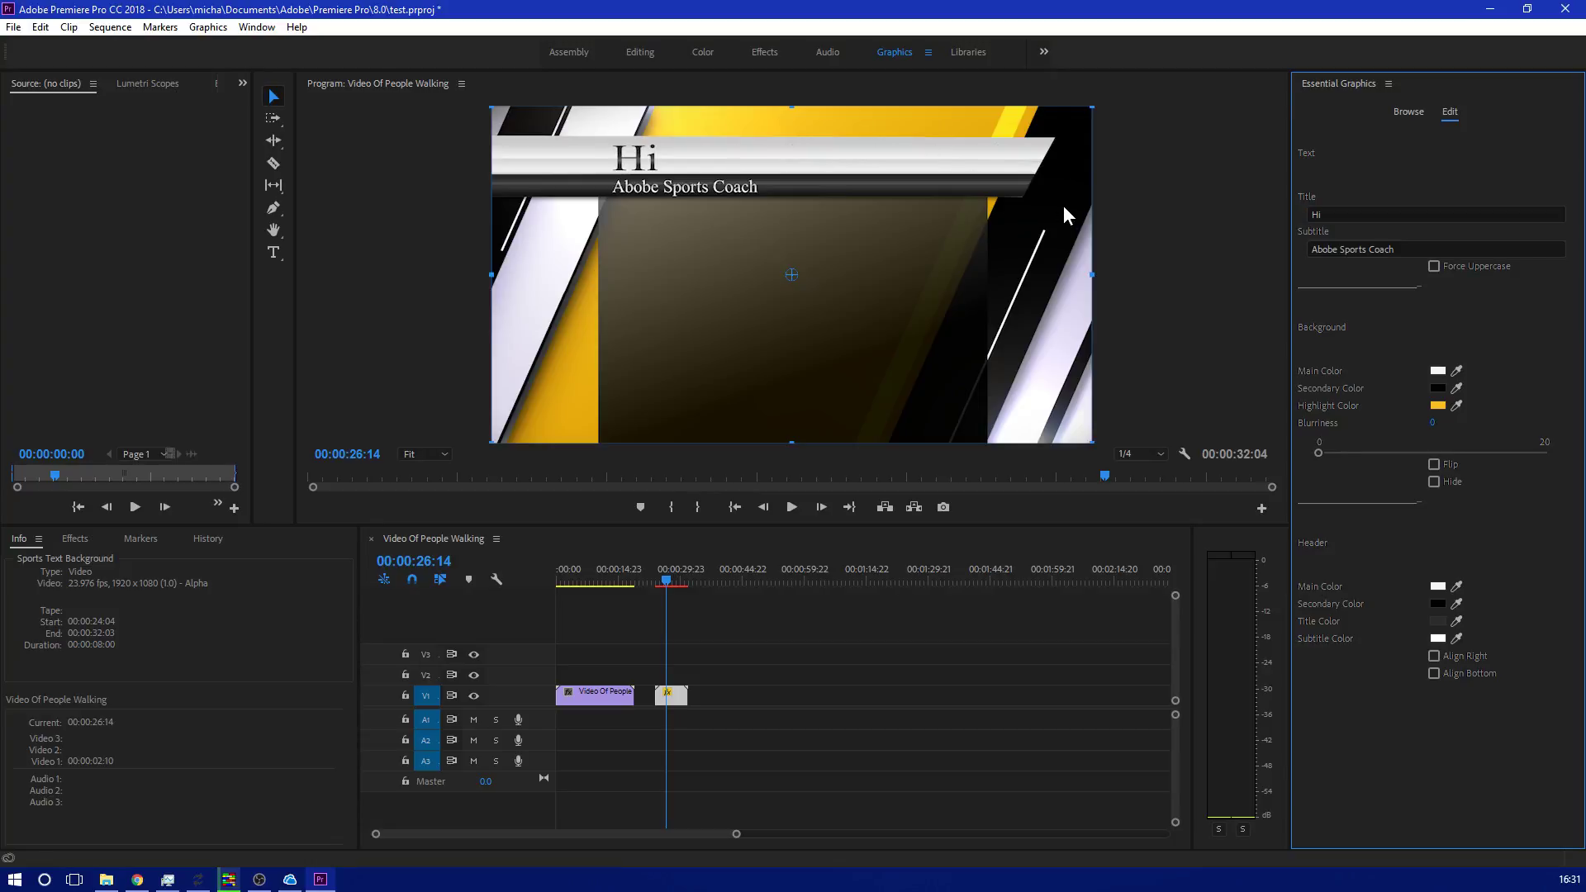
Delete the Sports Text Background clip and move the video on V1 to start at 00:00:12:00.
click(1422, 116)
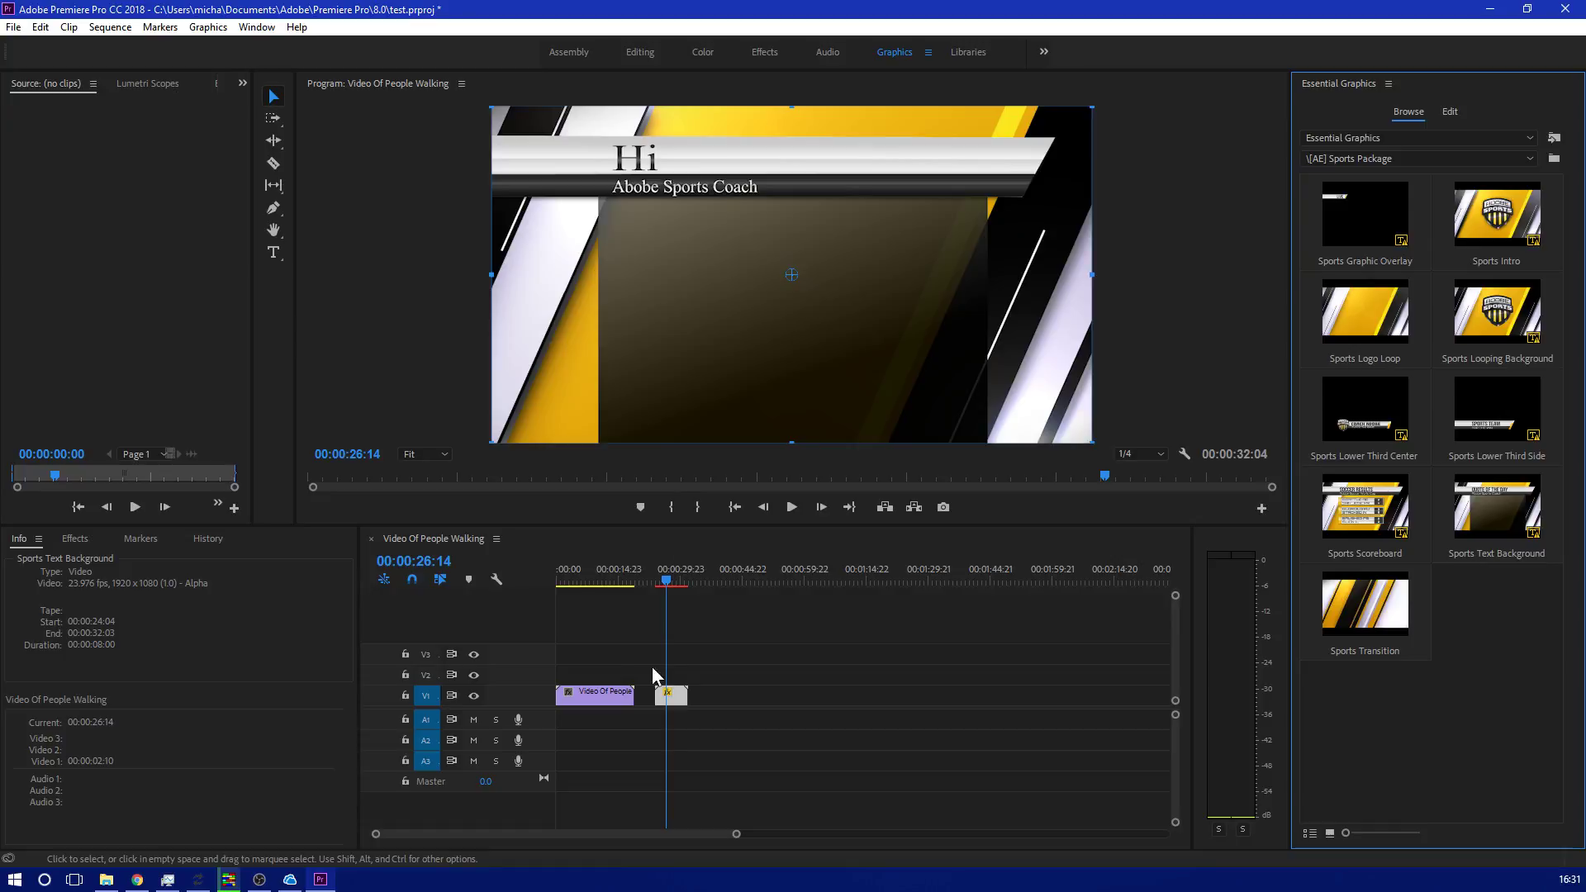
key(Delete)
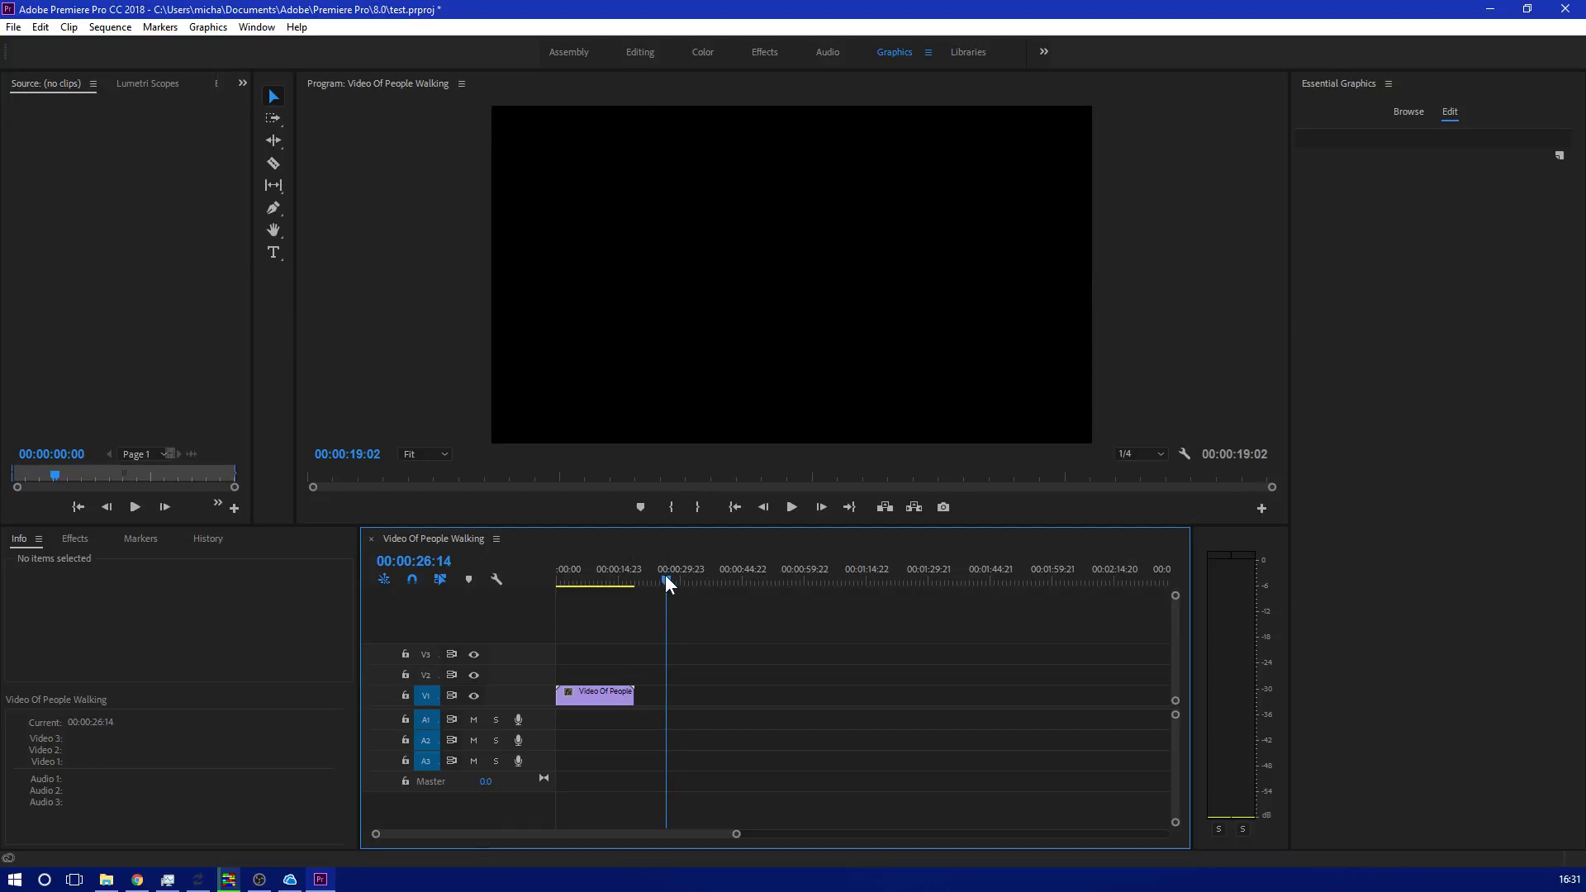
drag(666, 580, 541, 574)
drag(595, 698, 645, 699)
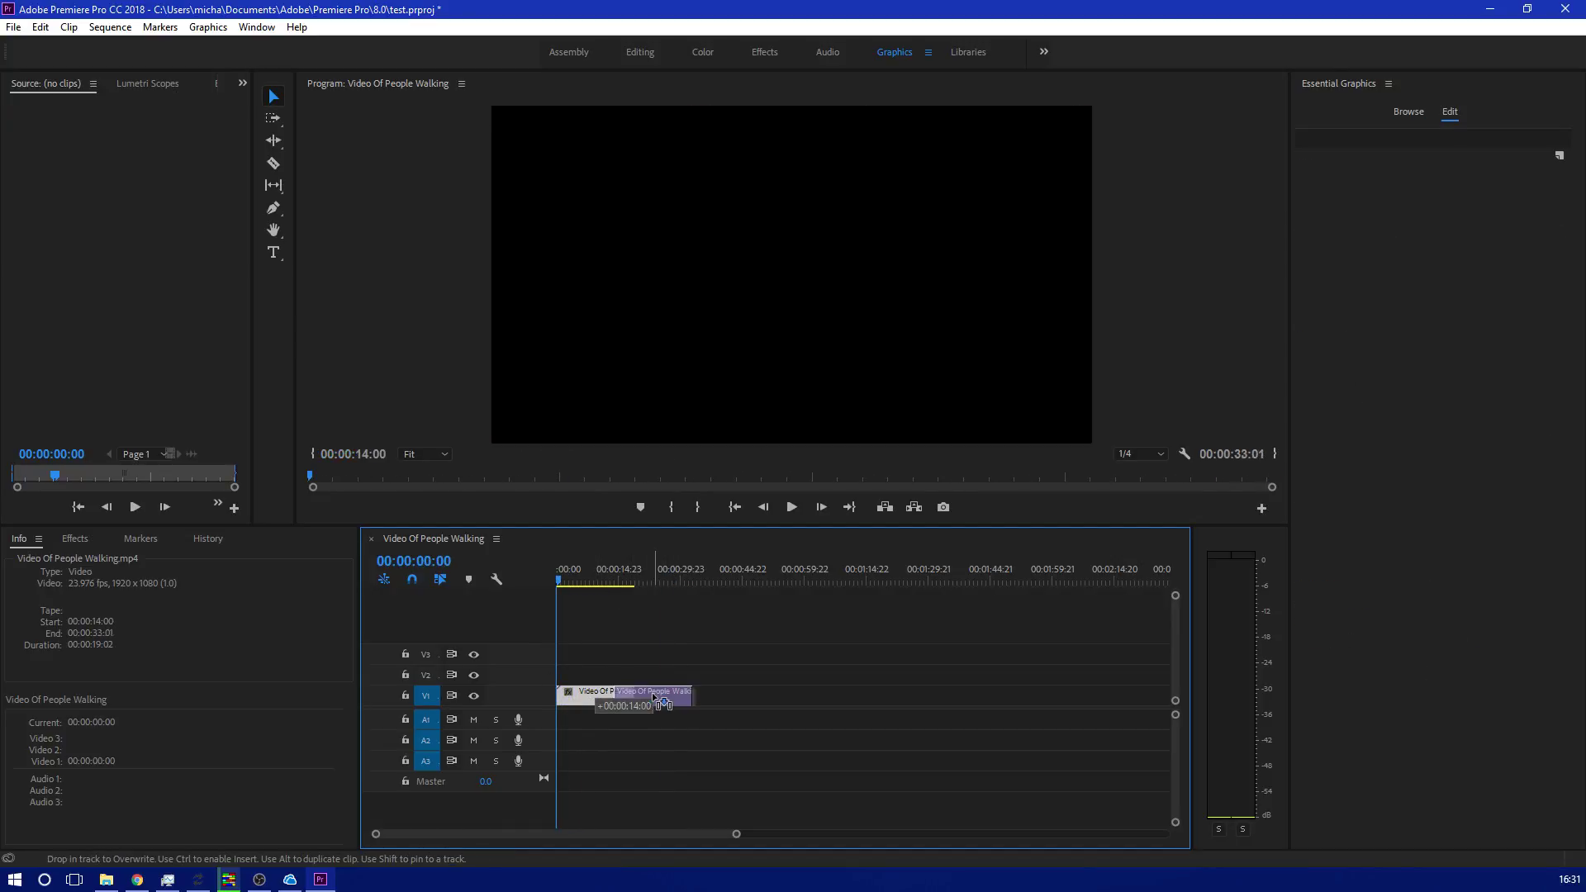
Place the Sports Intro template at the very start of V1, before the video, and scrub to 00:00:09:09.
click(1420, 111)
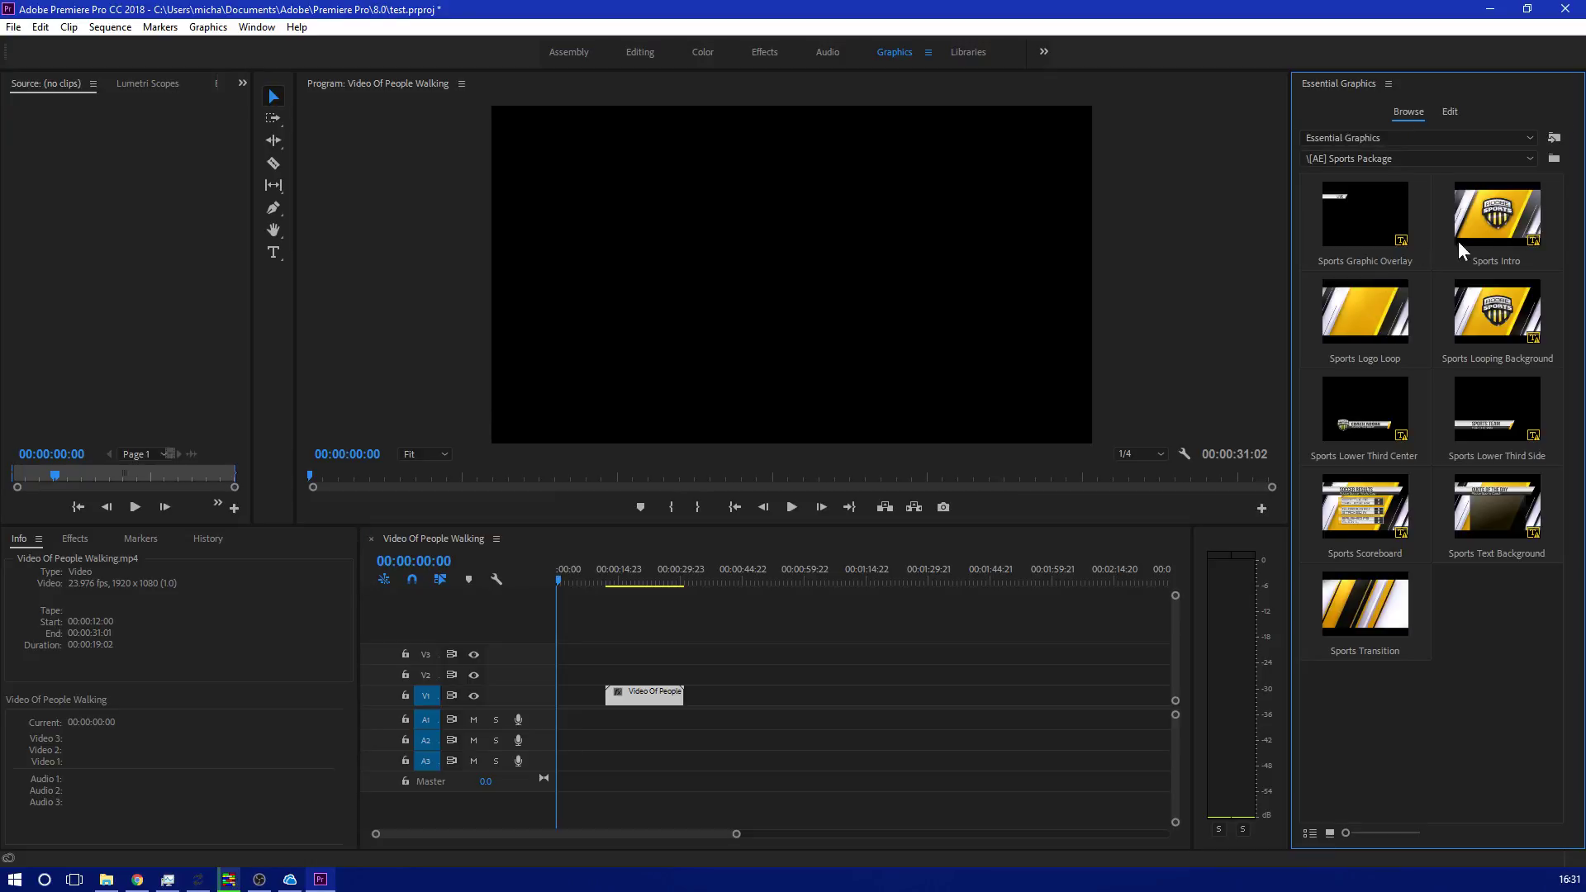
drag(1485, 219, 562, 695)
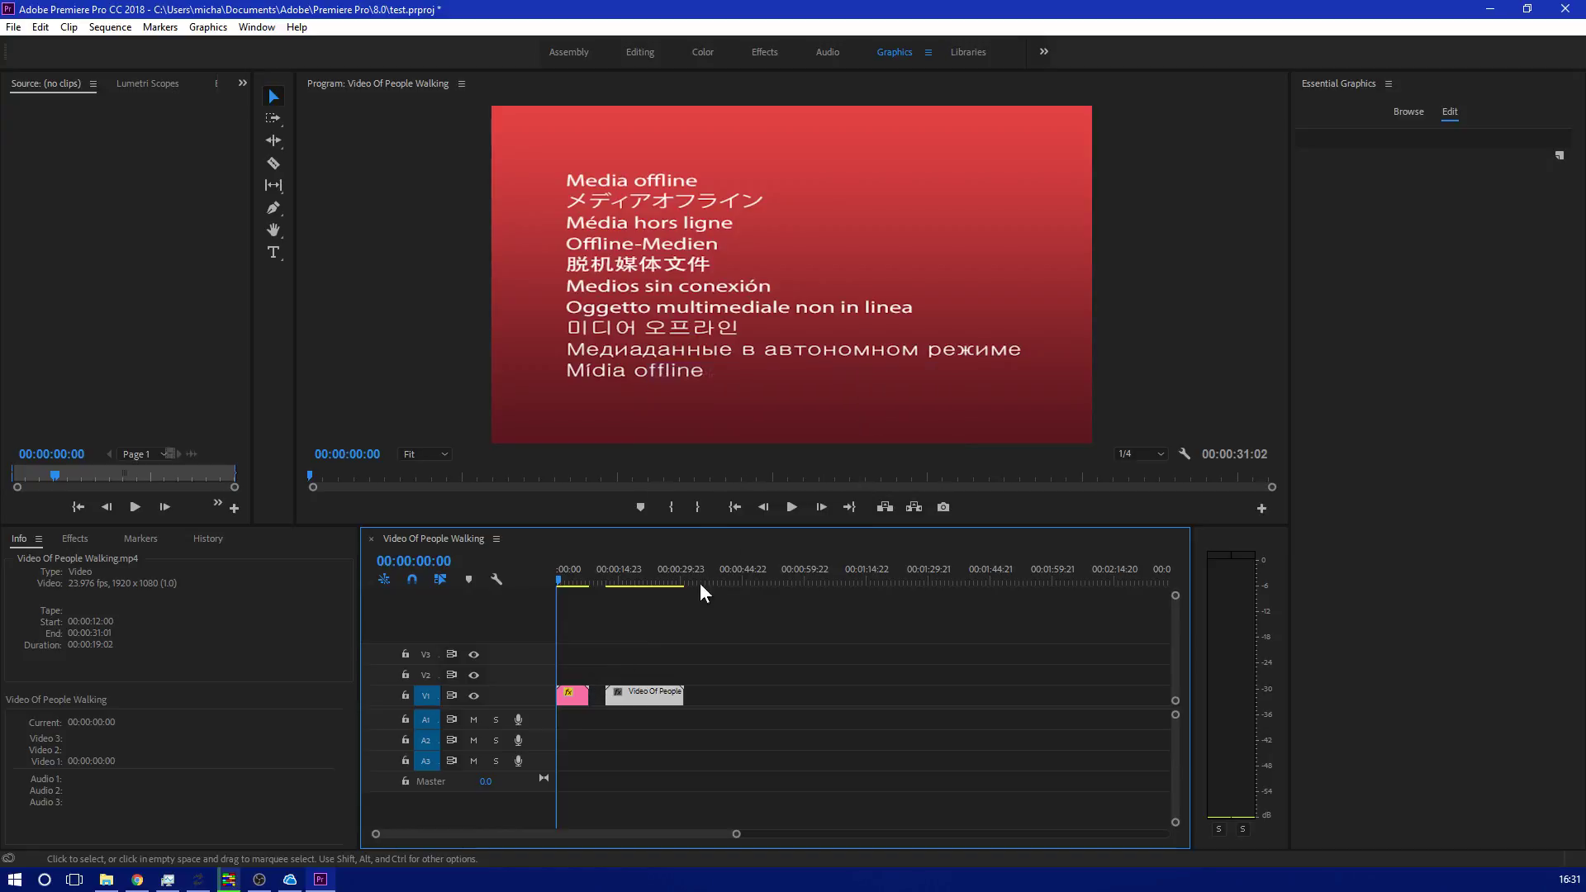
drag(601, 572, 594, 573)
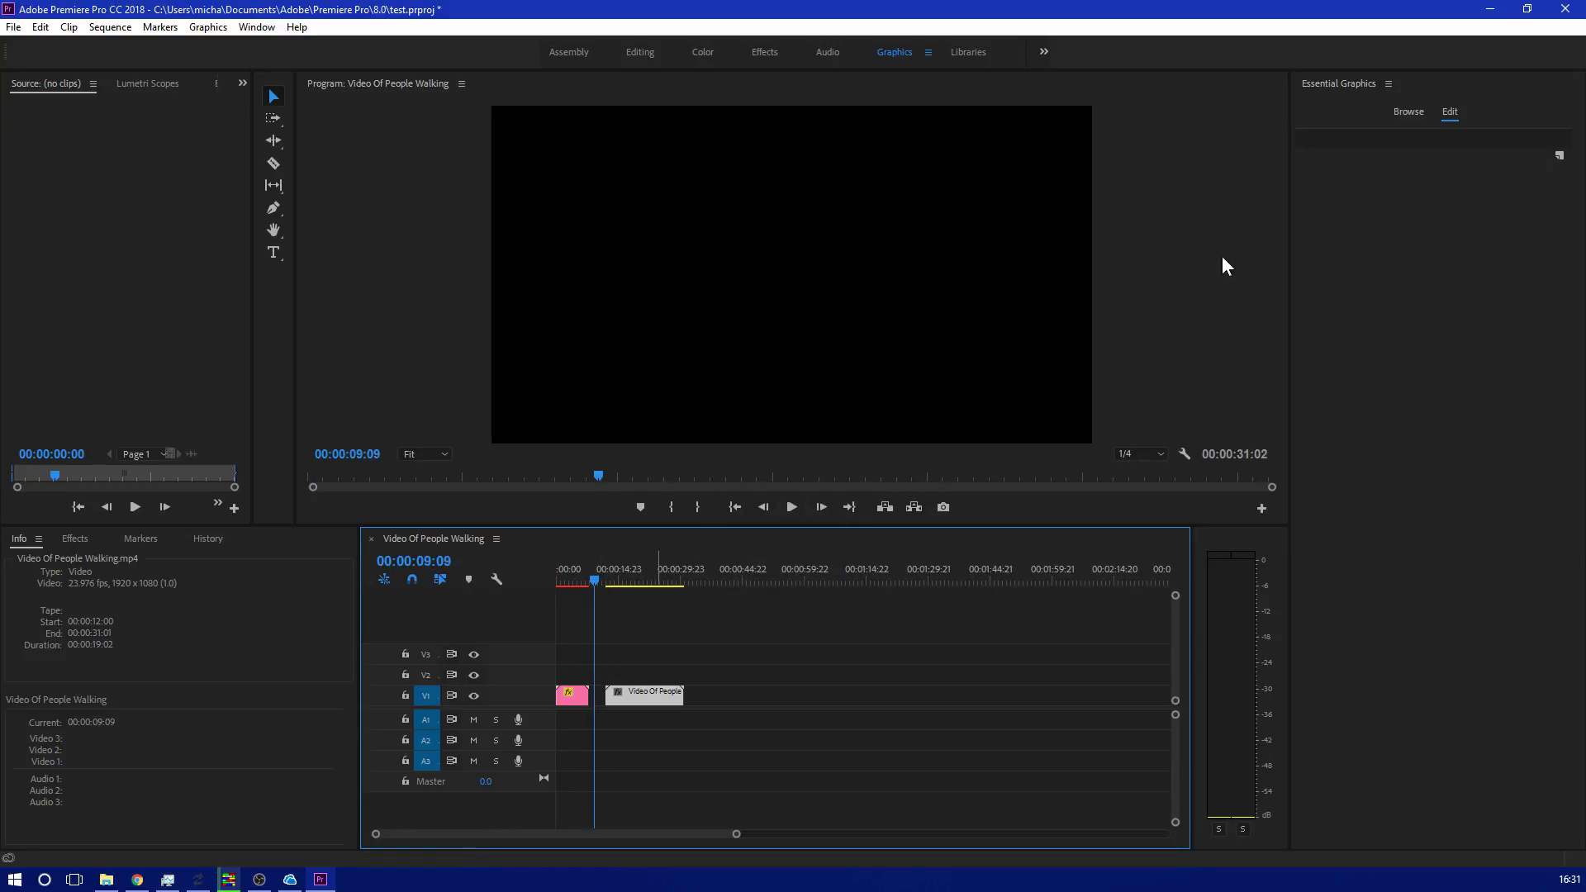
Move the video directly against the Sports Intro at 00:00:08:00 and play across the cut from 00:00:04:09.
click(1417, 114)
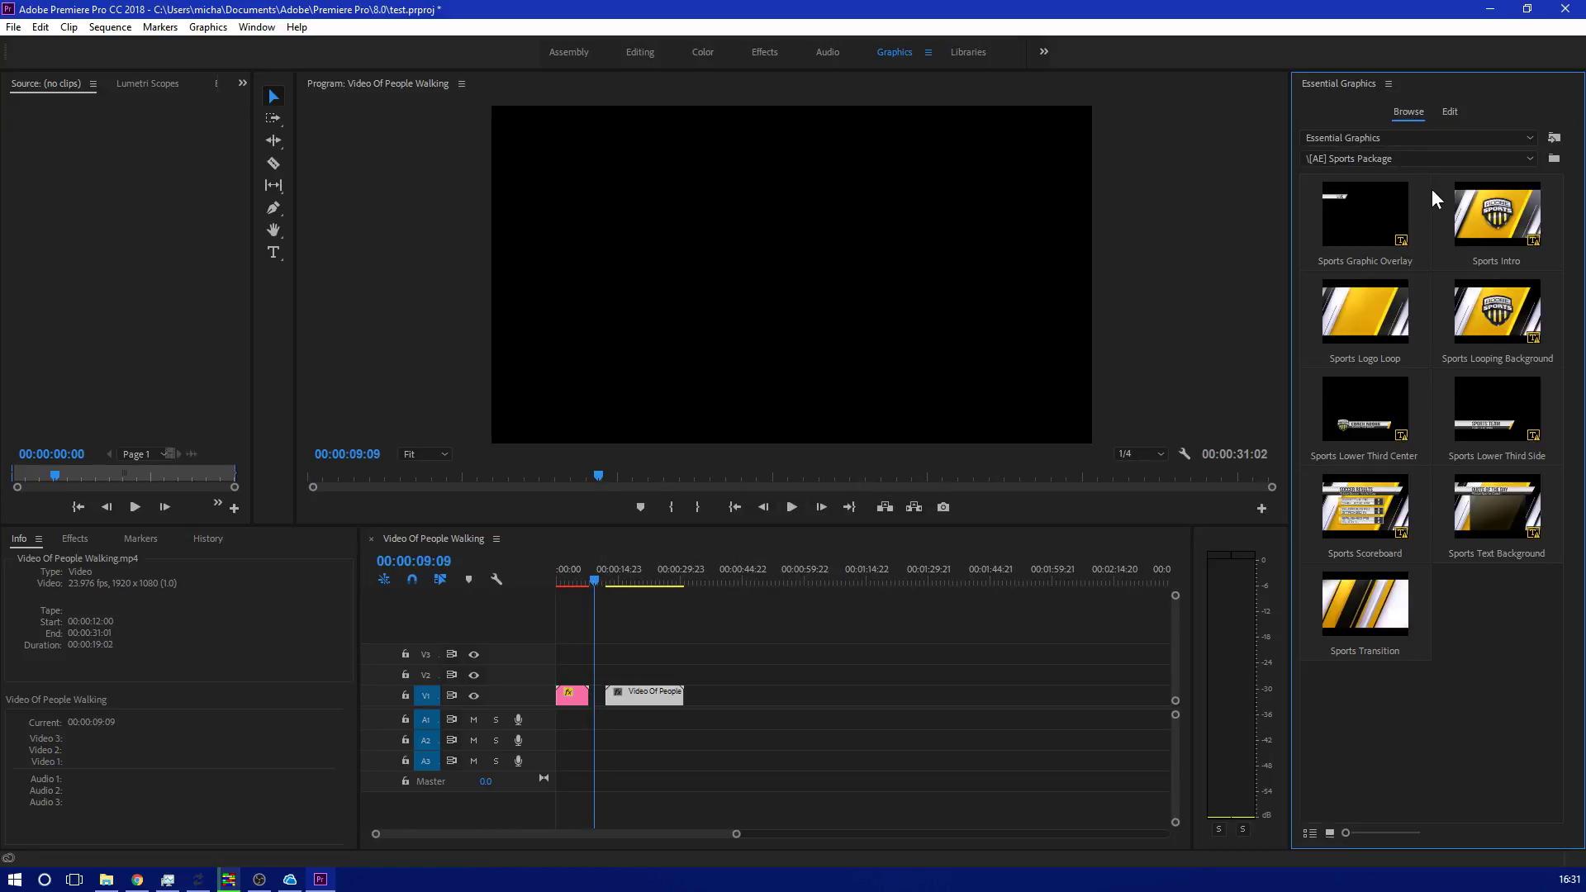
click(1360, 321)
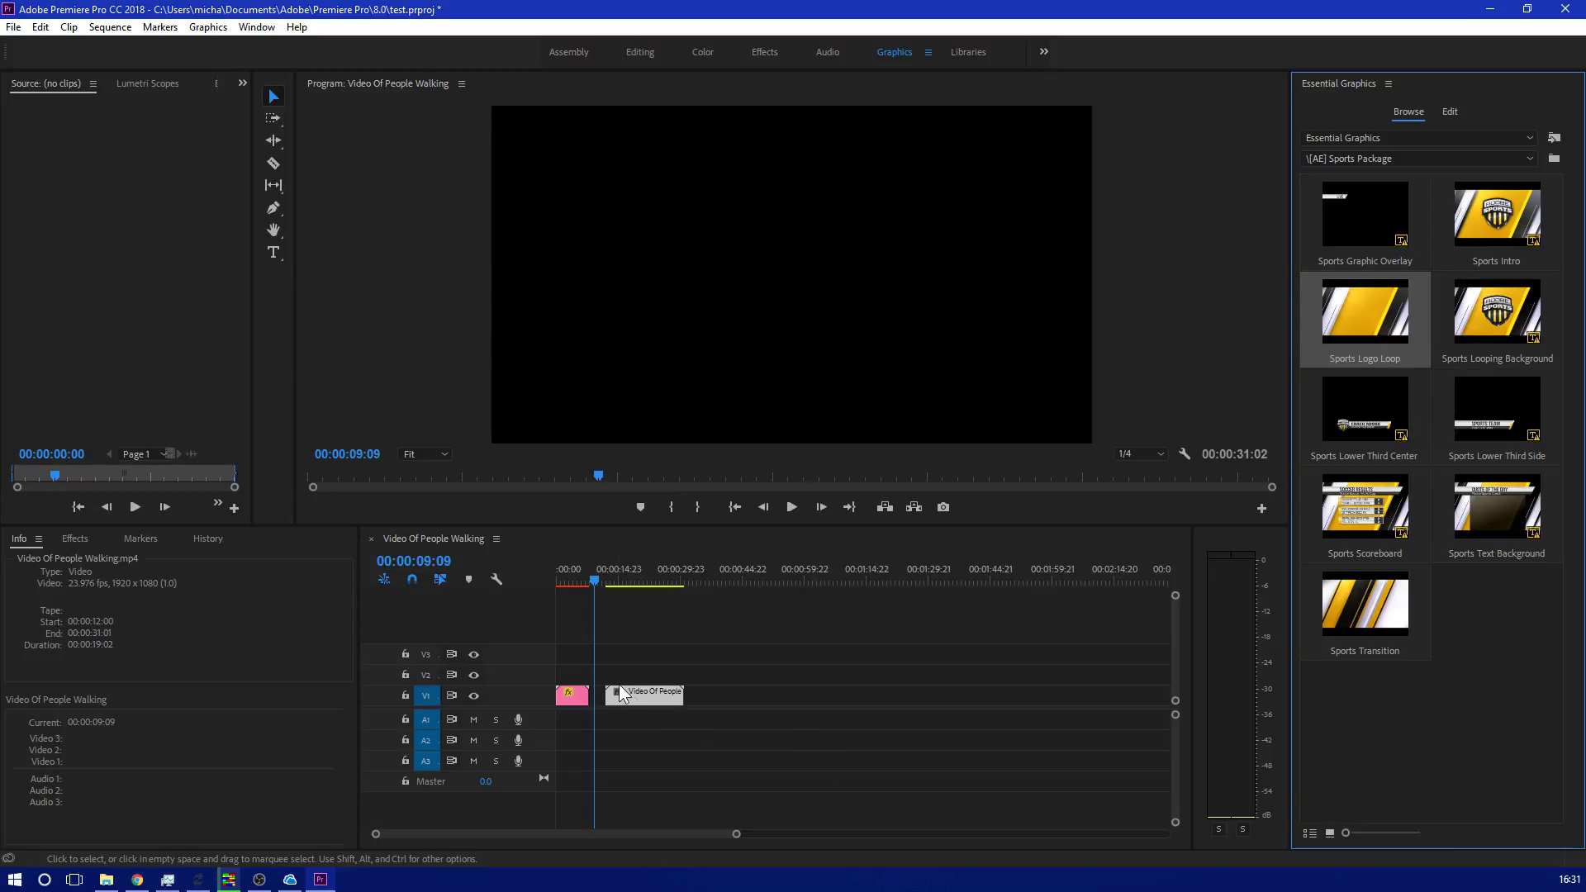
drag(621, 693, 605, 693)
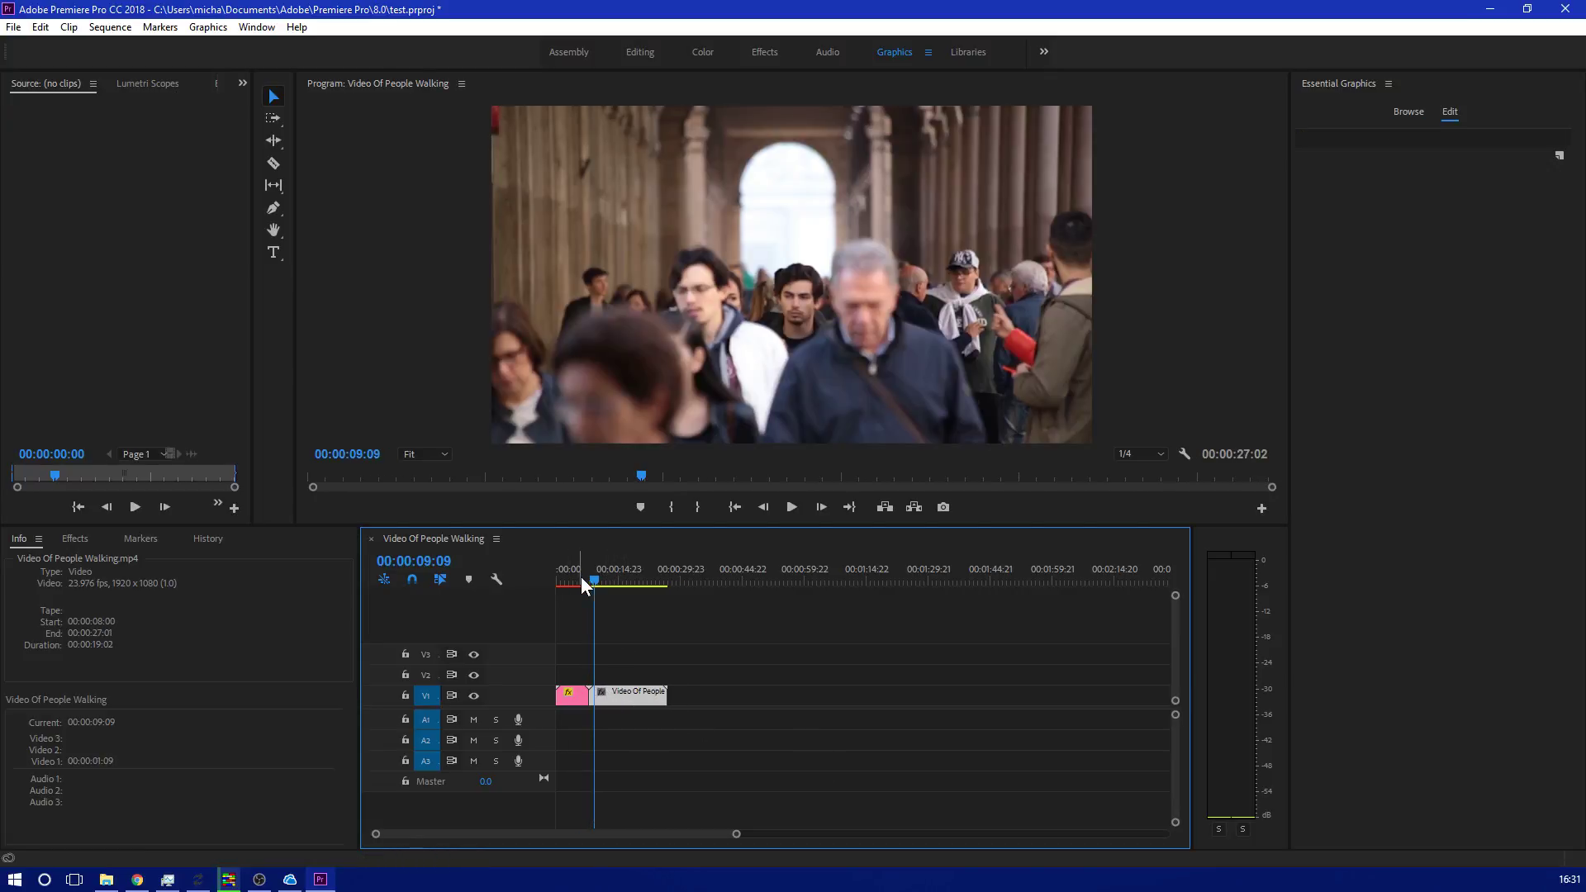
drag(581, 578, 576, 578)
key(space)
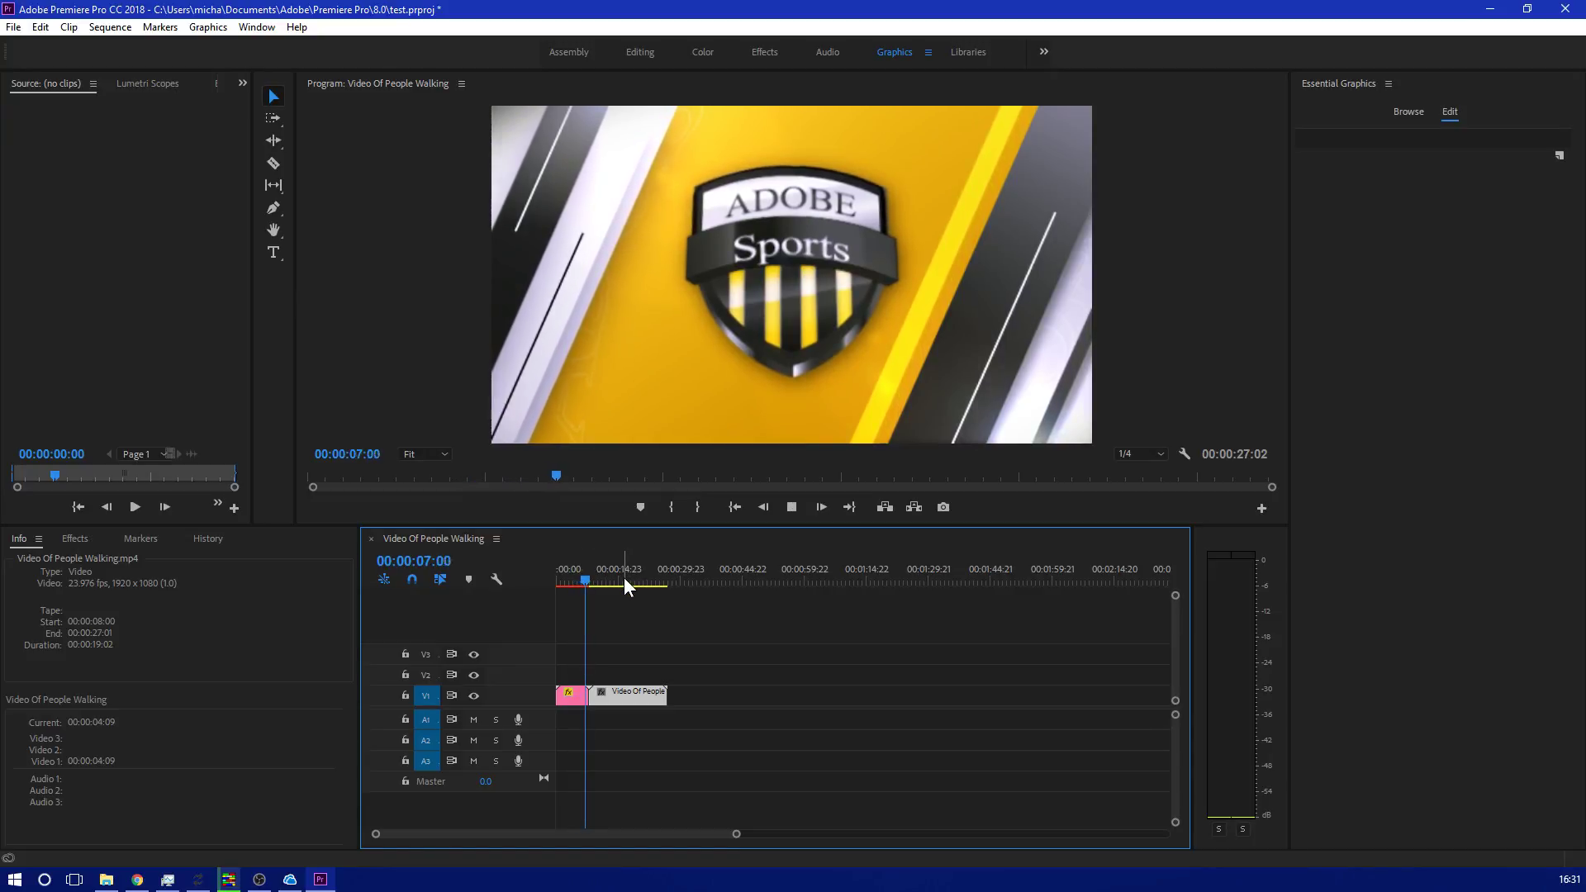
Move the video to start at 00:00:12:19 and place the Sports Transition template directly after the Sports Intro on V1.
drag(609, 692, 639, 696)
click(1419, 112)
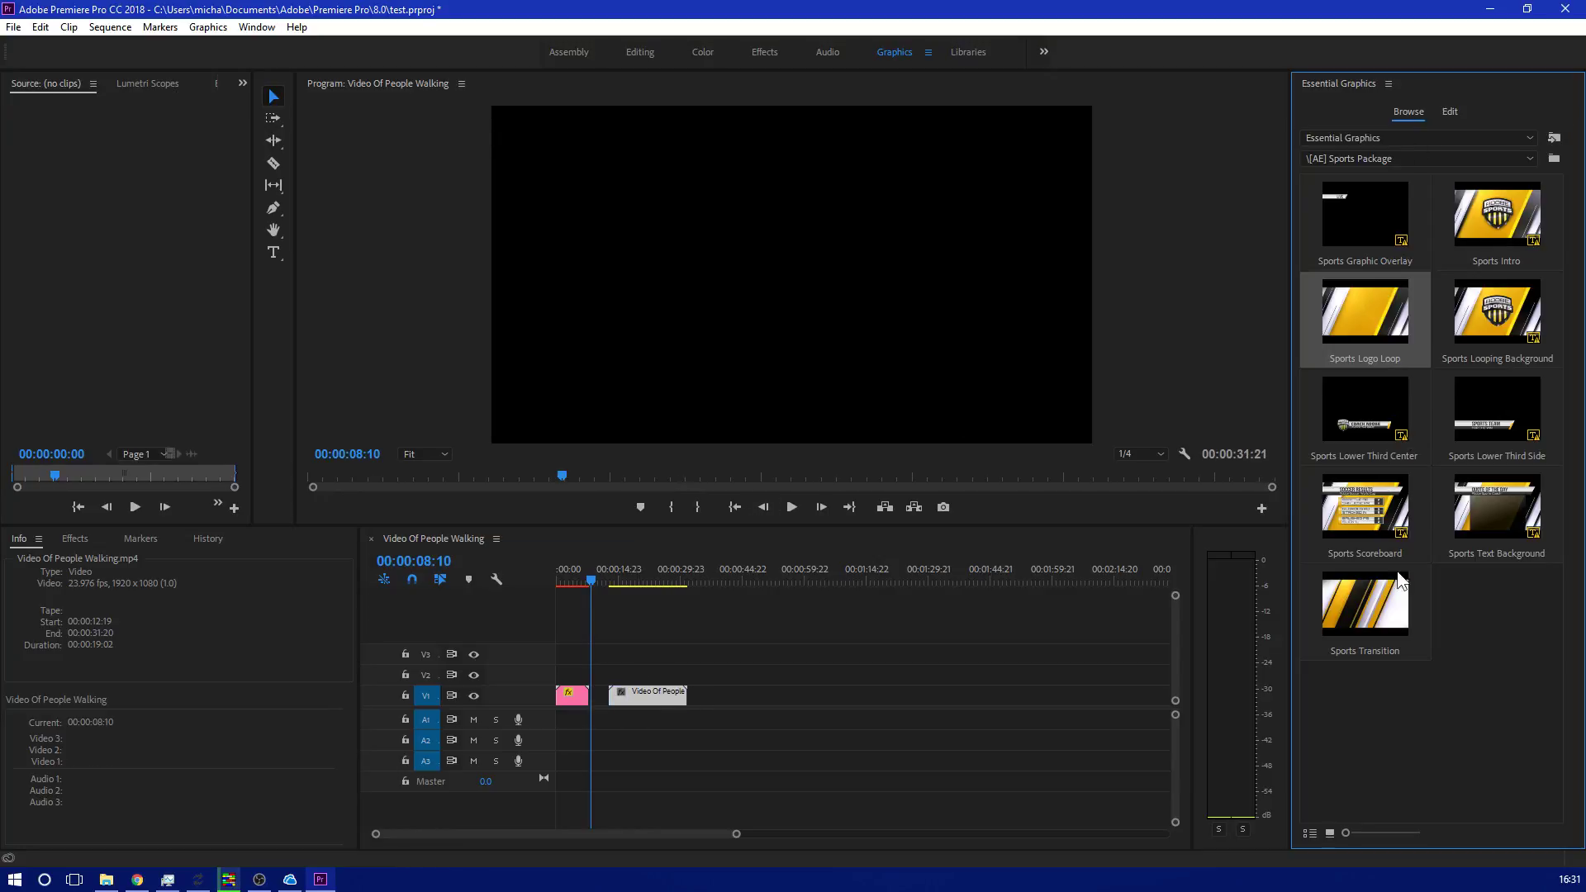
drag(1397, 581, 597, 712)
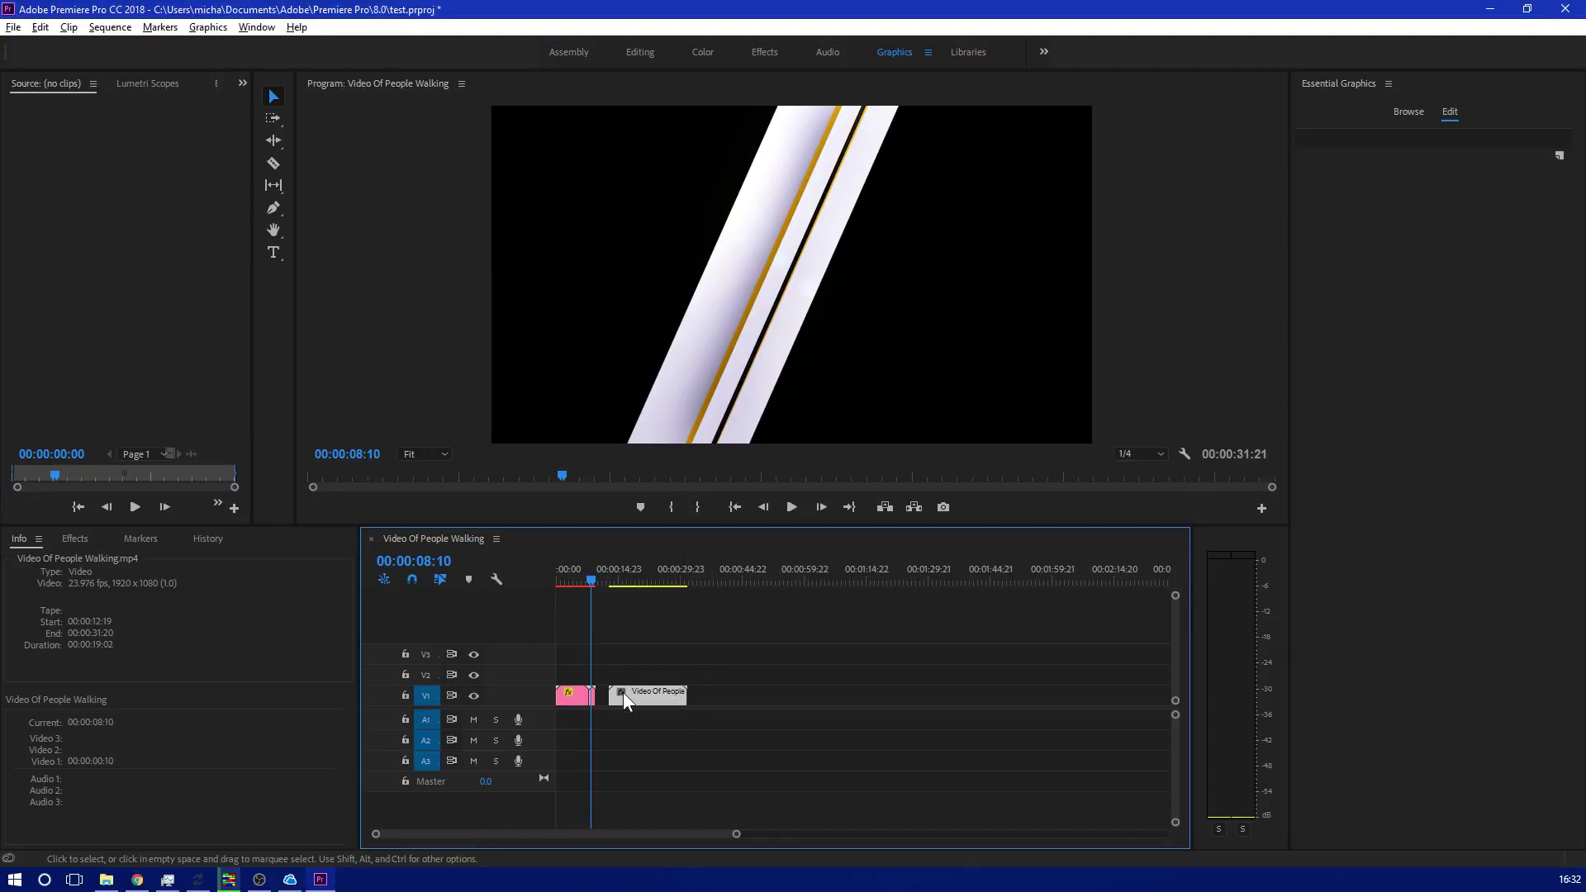
Move the video to start at 00:00:09:18, directly after the transition, and scrub across it from 00:00:07:05 to 00:00:10:02.
scroll(608, 833, up, 2)
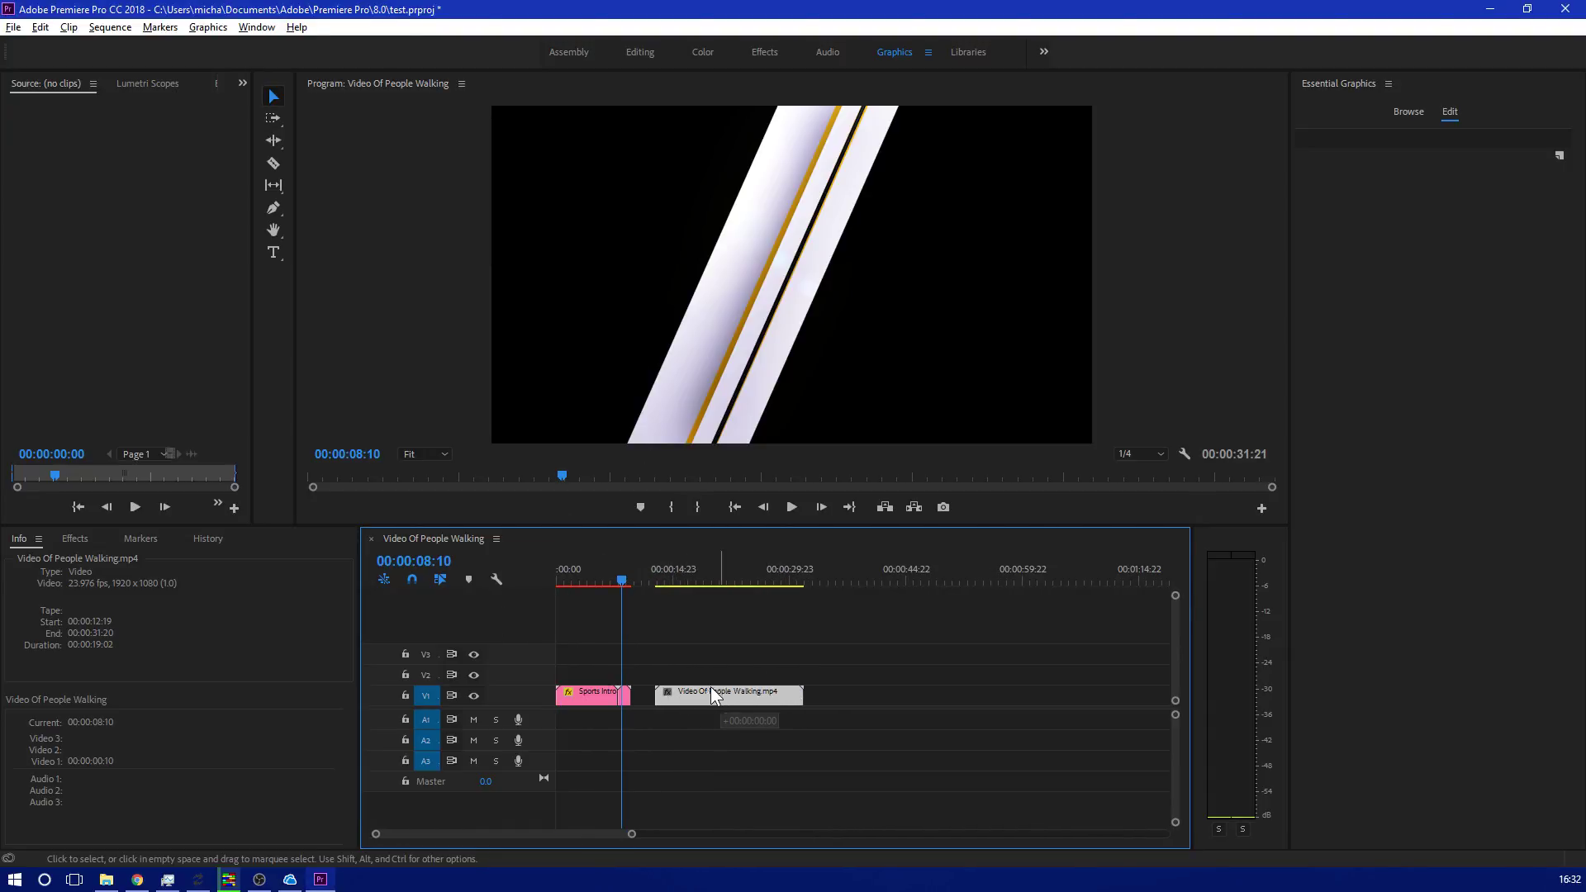
drag(710, 694, 685, 694)
click(614, 579)
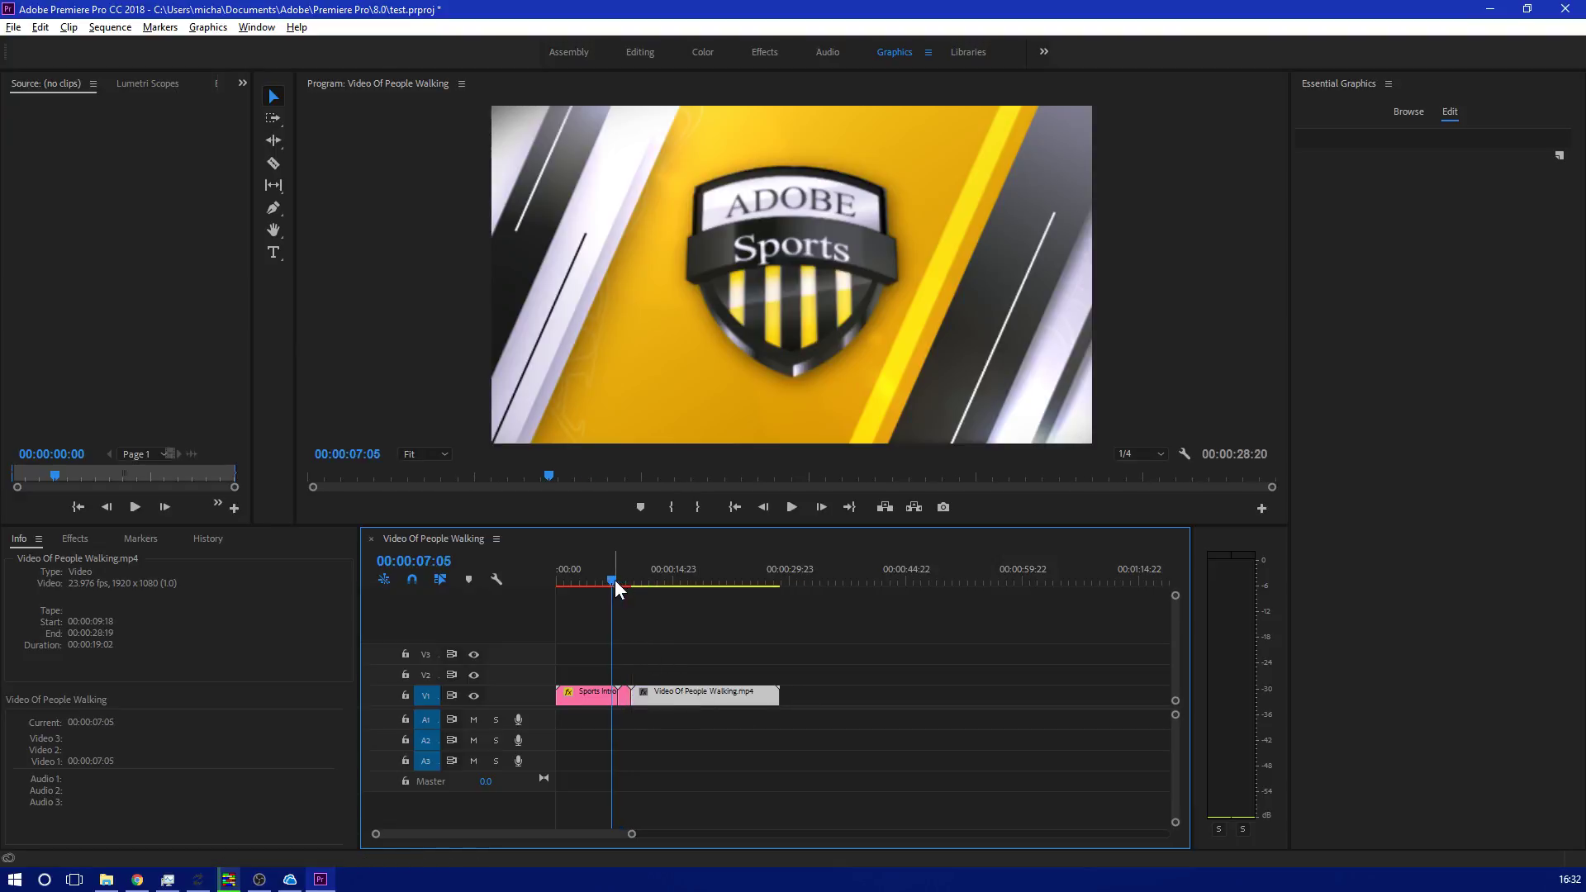
mouse_move(614, 580)
mouse_down()
mouse_move(702, 581)
mouse_move(634, 581)
mouse_up()
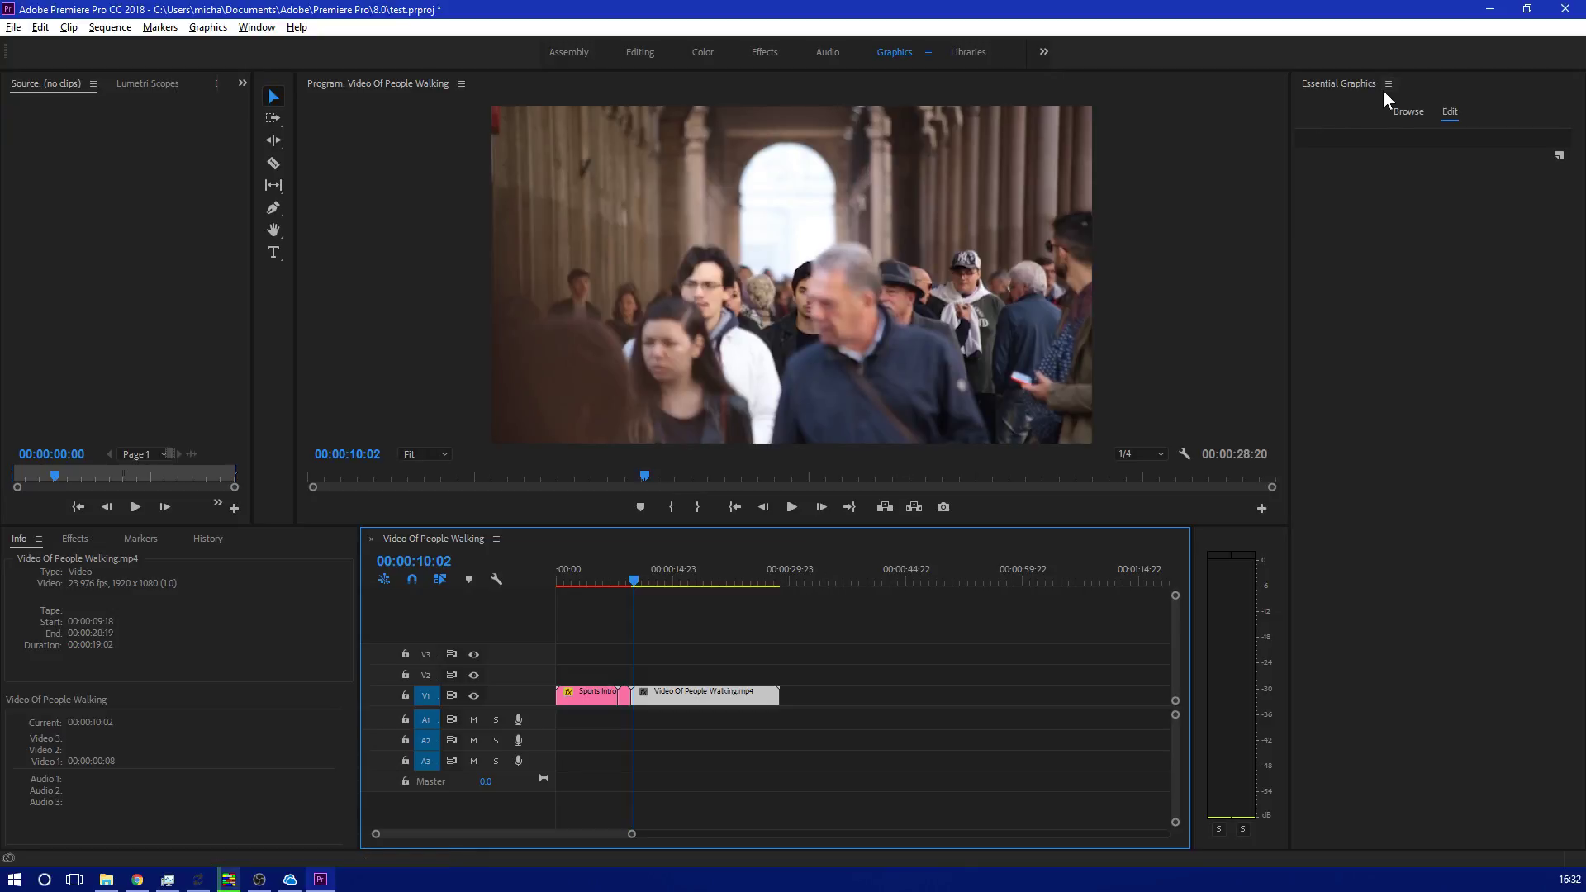
Place the Sports Transition template directly after the video on V1, followed by the Sports Scoreboard template.
click(1406, 113)
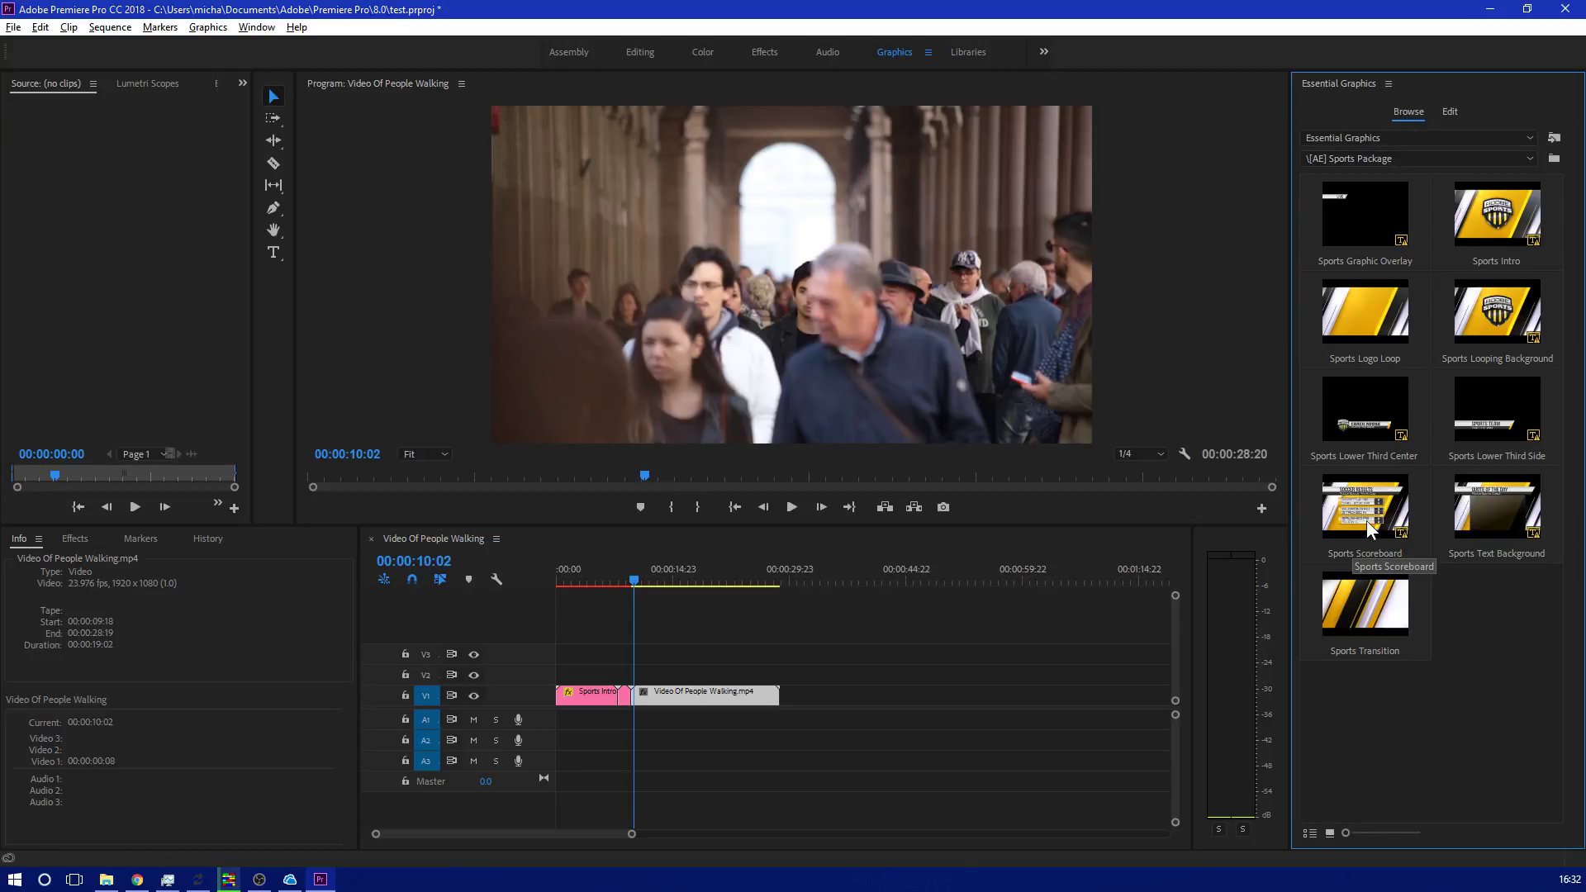
drag(1348, 585, 784, 698)
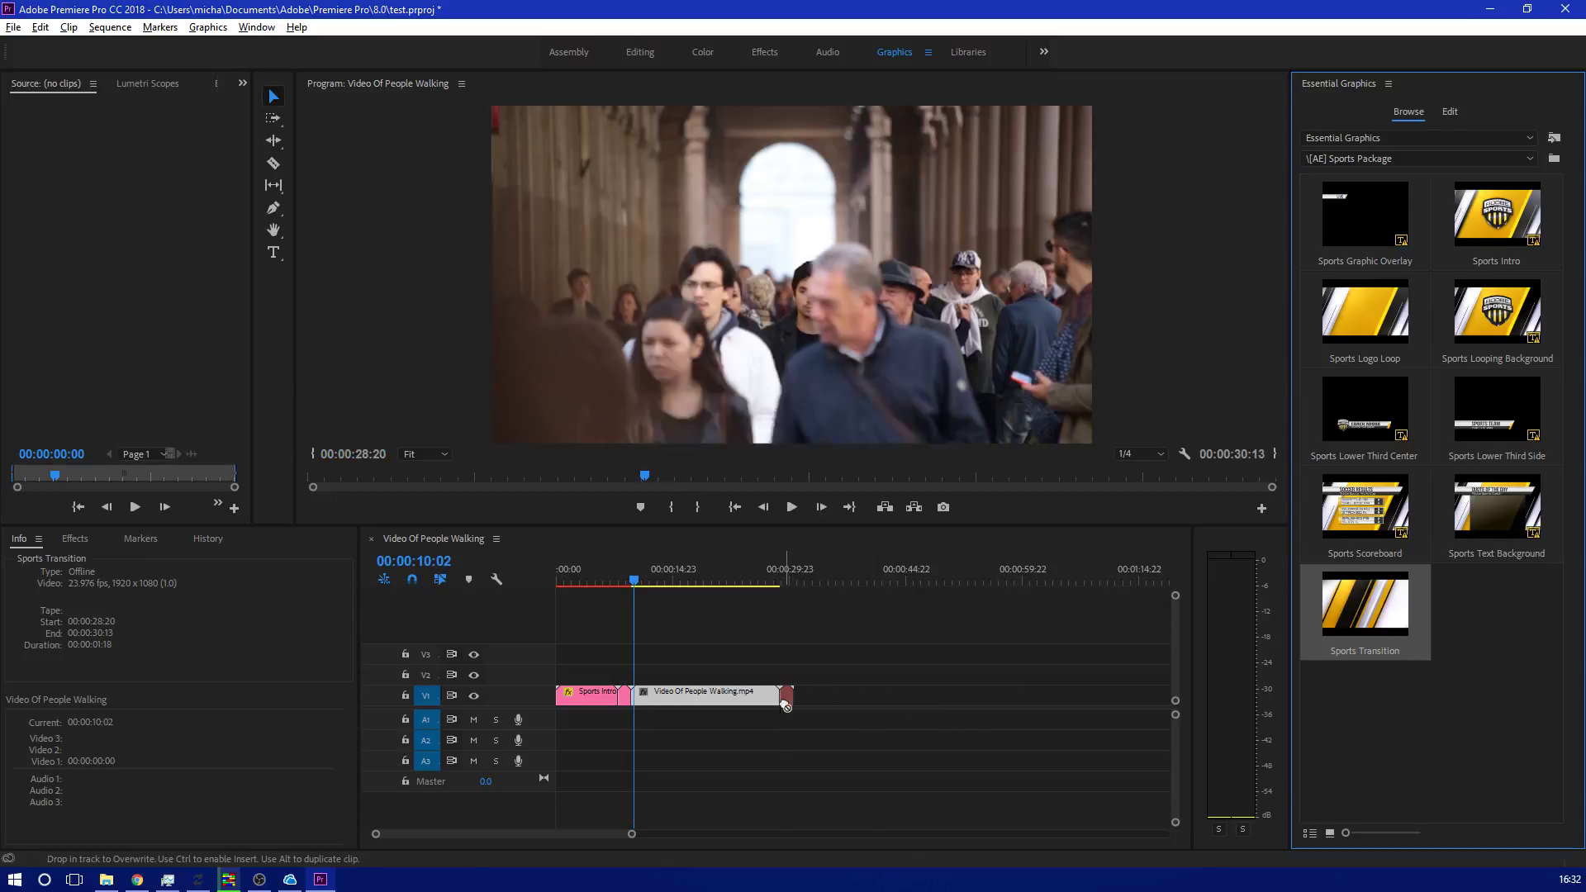
click(1415, 115)
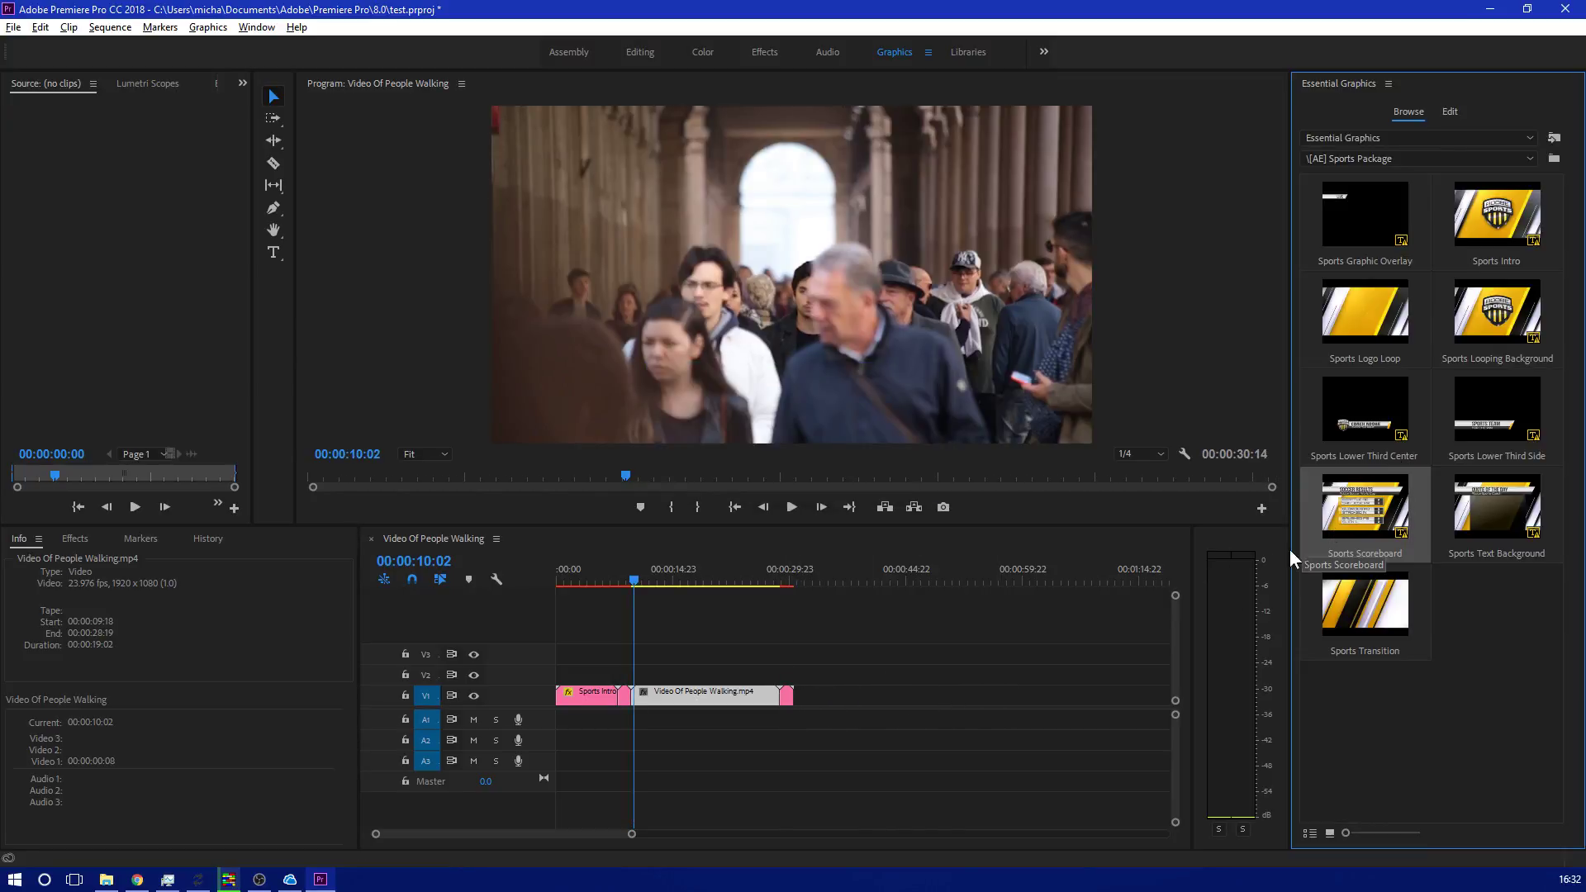
drag(1228, 611, 797, 700)
Place the Sports Text Background template directly after the Sports Scoreboard on V1 and check it at 00:00:41:12.
click(1424, 115)
drag(1499, 536, 874, 703)
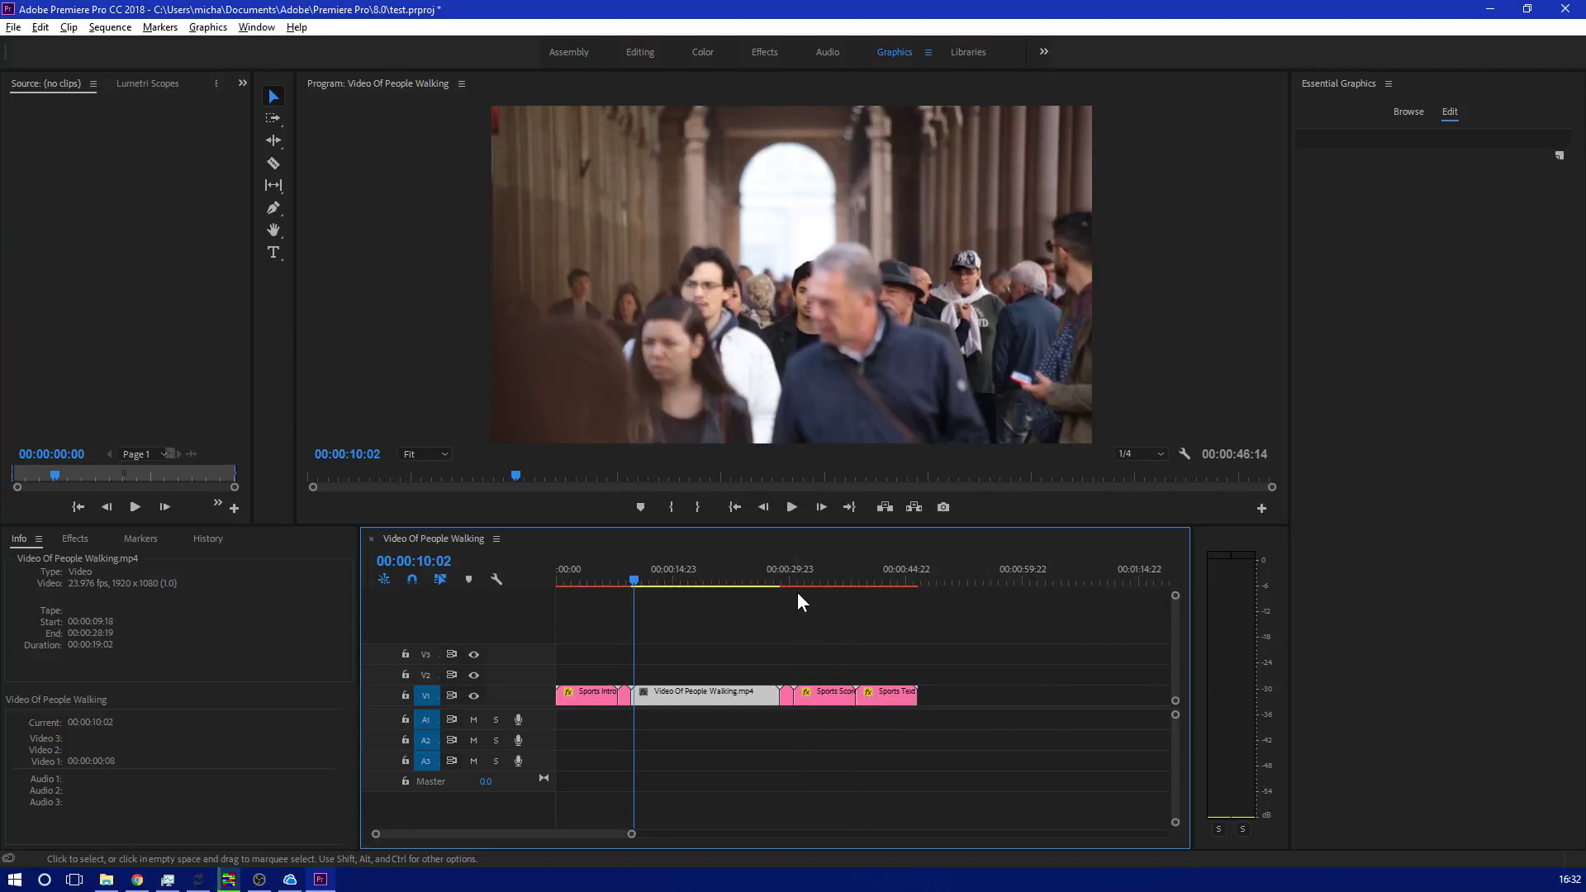
click(880, 570)
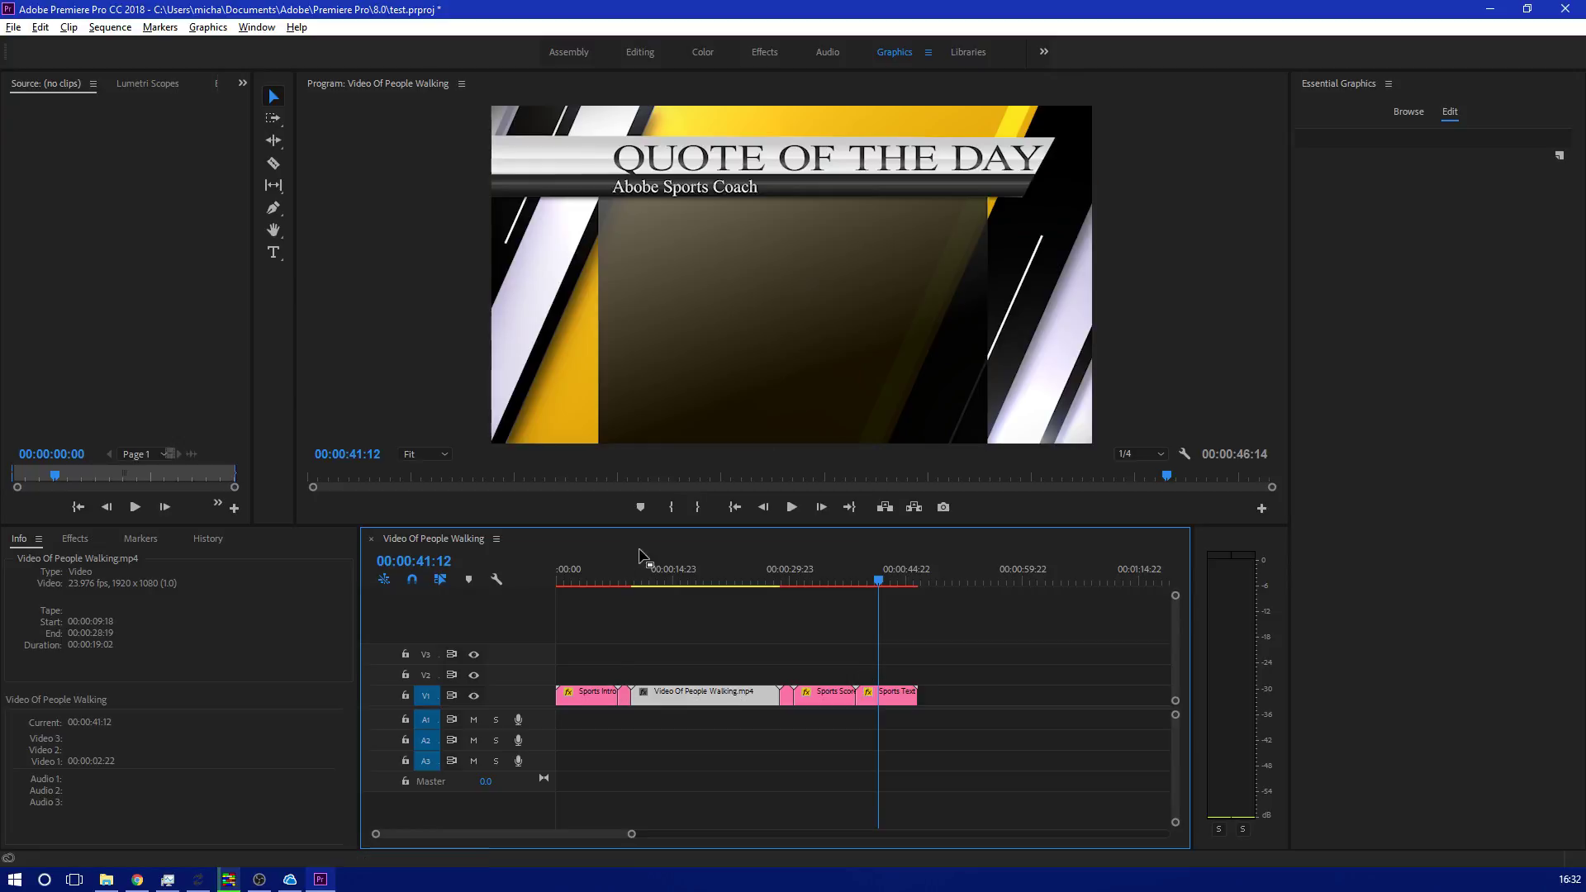
Play the sequence from the start, skip ahead to 00:00:28:06, and play the closing templates until 00:00:42:02.
drag(648, 570, 518, 575)
key(space)
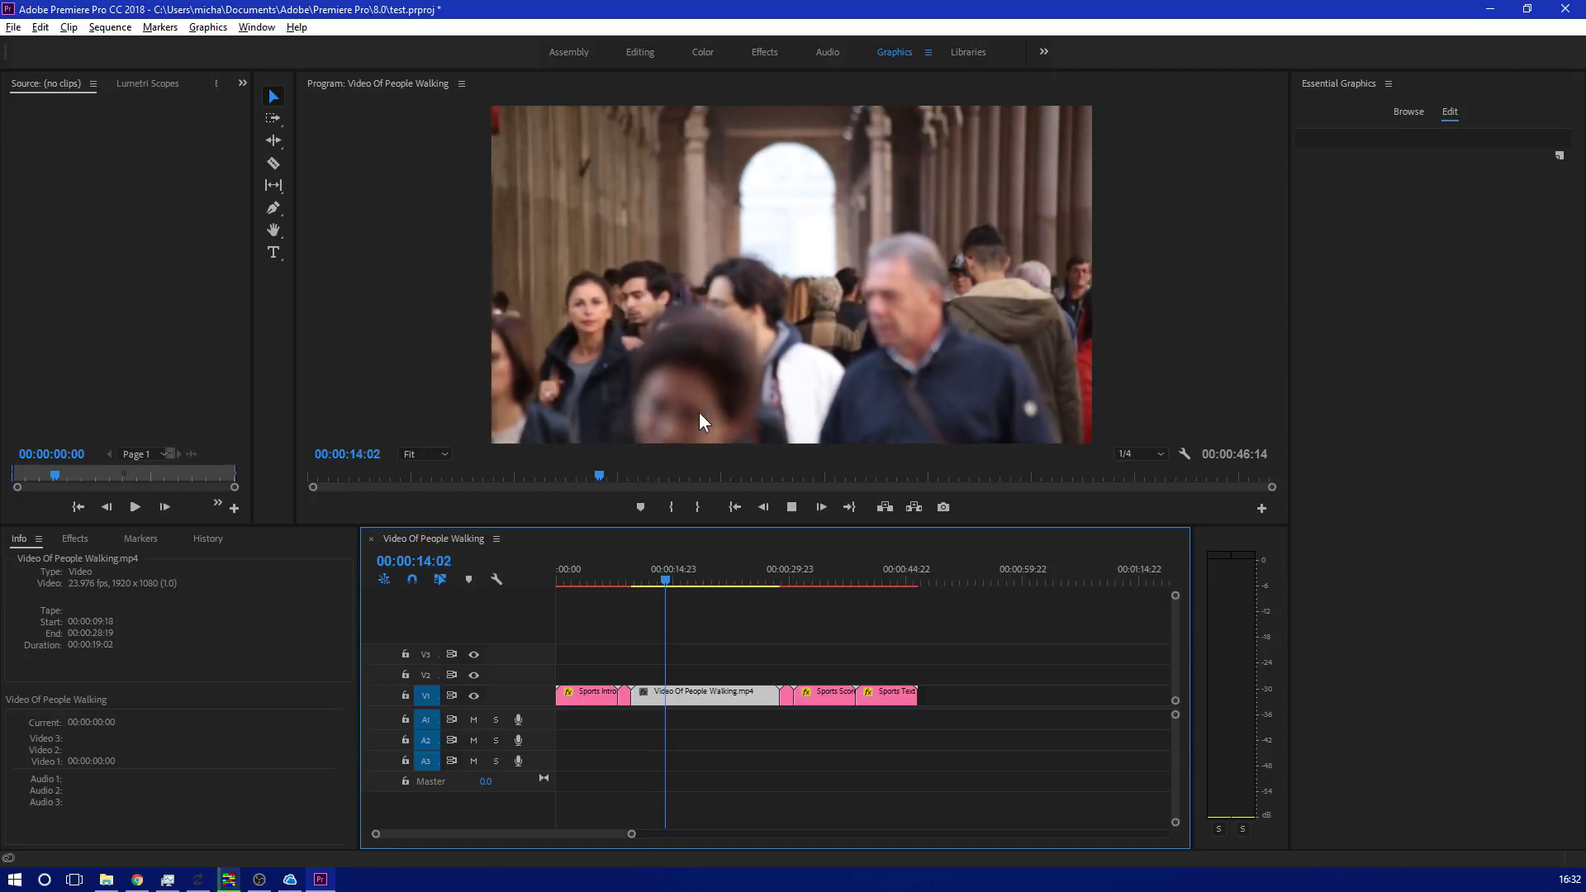
click(731, 578)
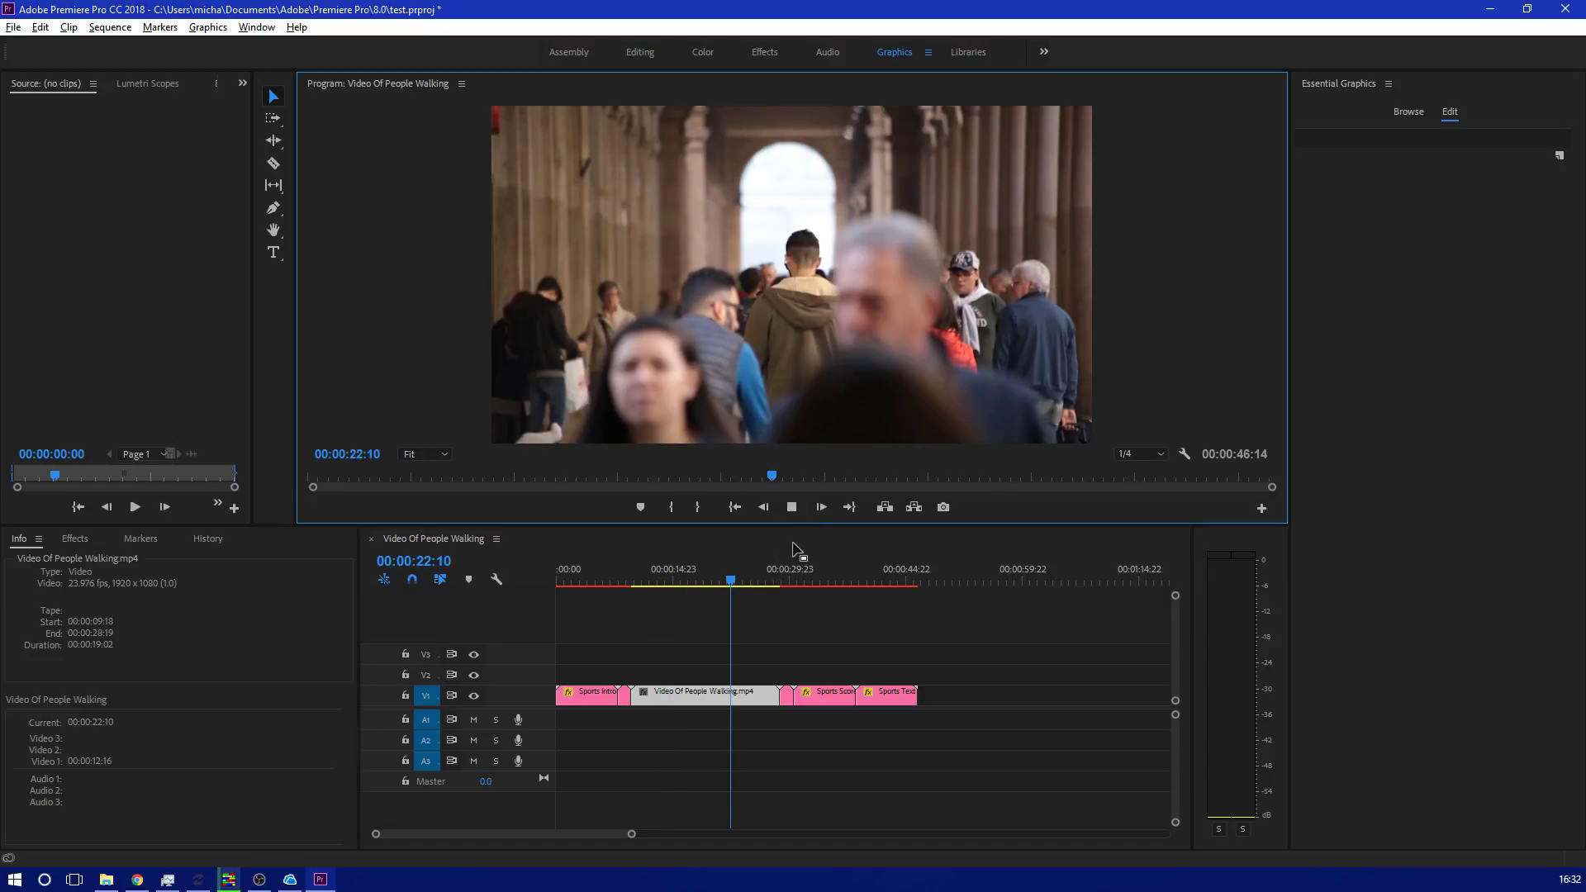
drag(750, 577, 775, 578)
click(790, 507)
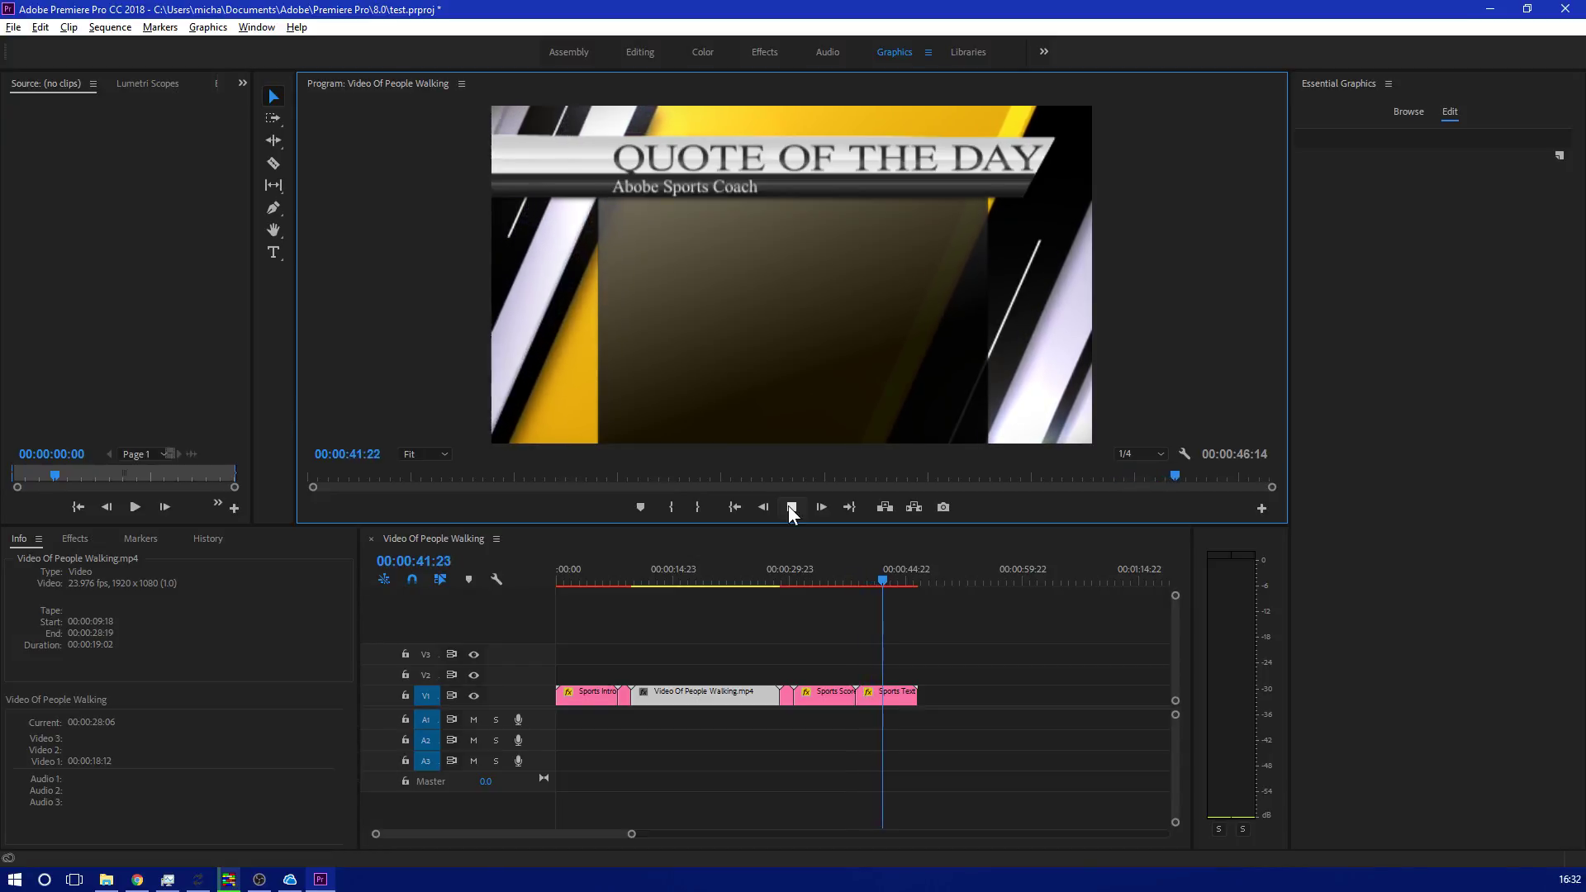
click(791, 507)
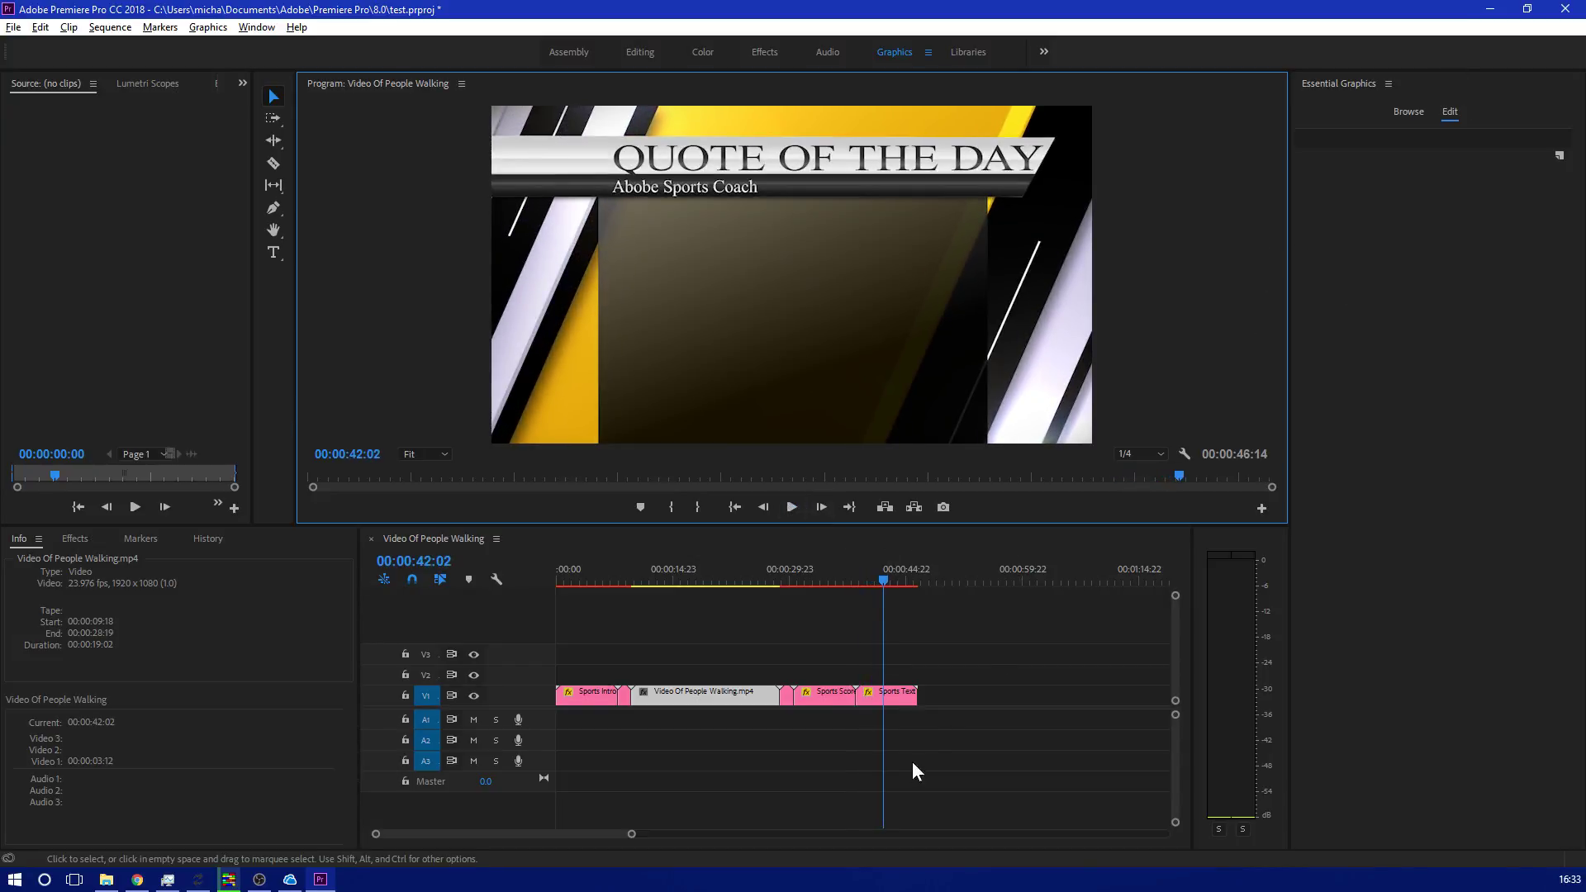
Examine the editable properties of the Sports Text Background, Sports Scoreboard and closing Sports Transition clips.
click(890, 696)
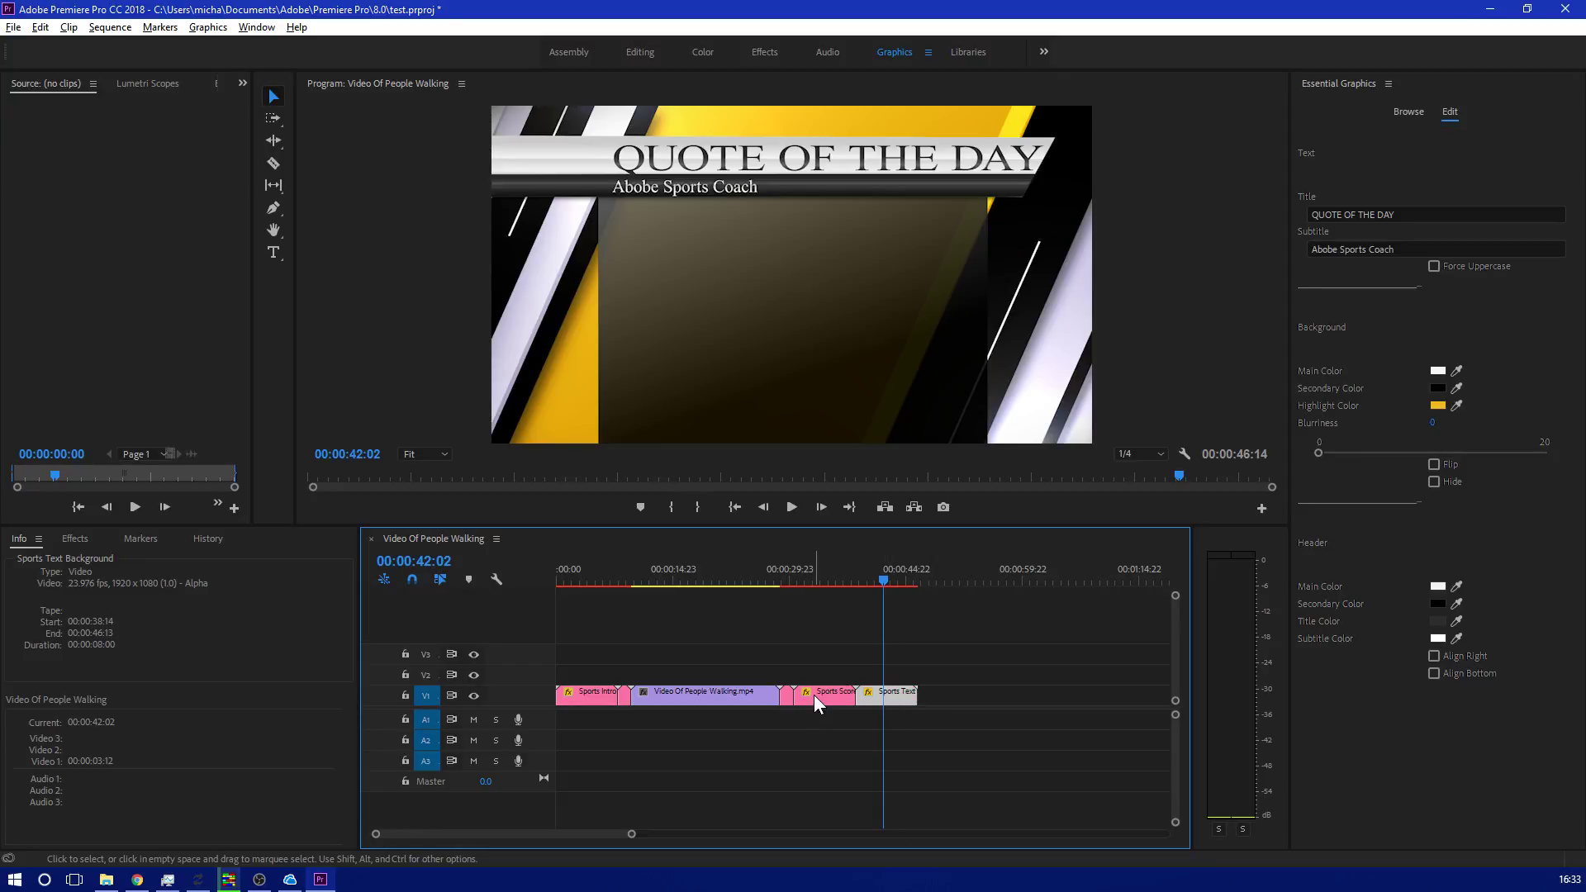
click(814, 695)
click(786, 696)
click(904, 698)
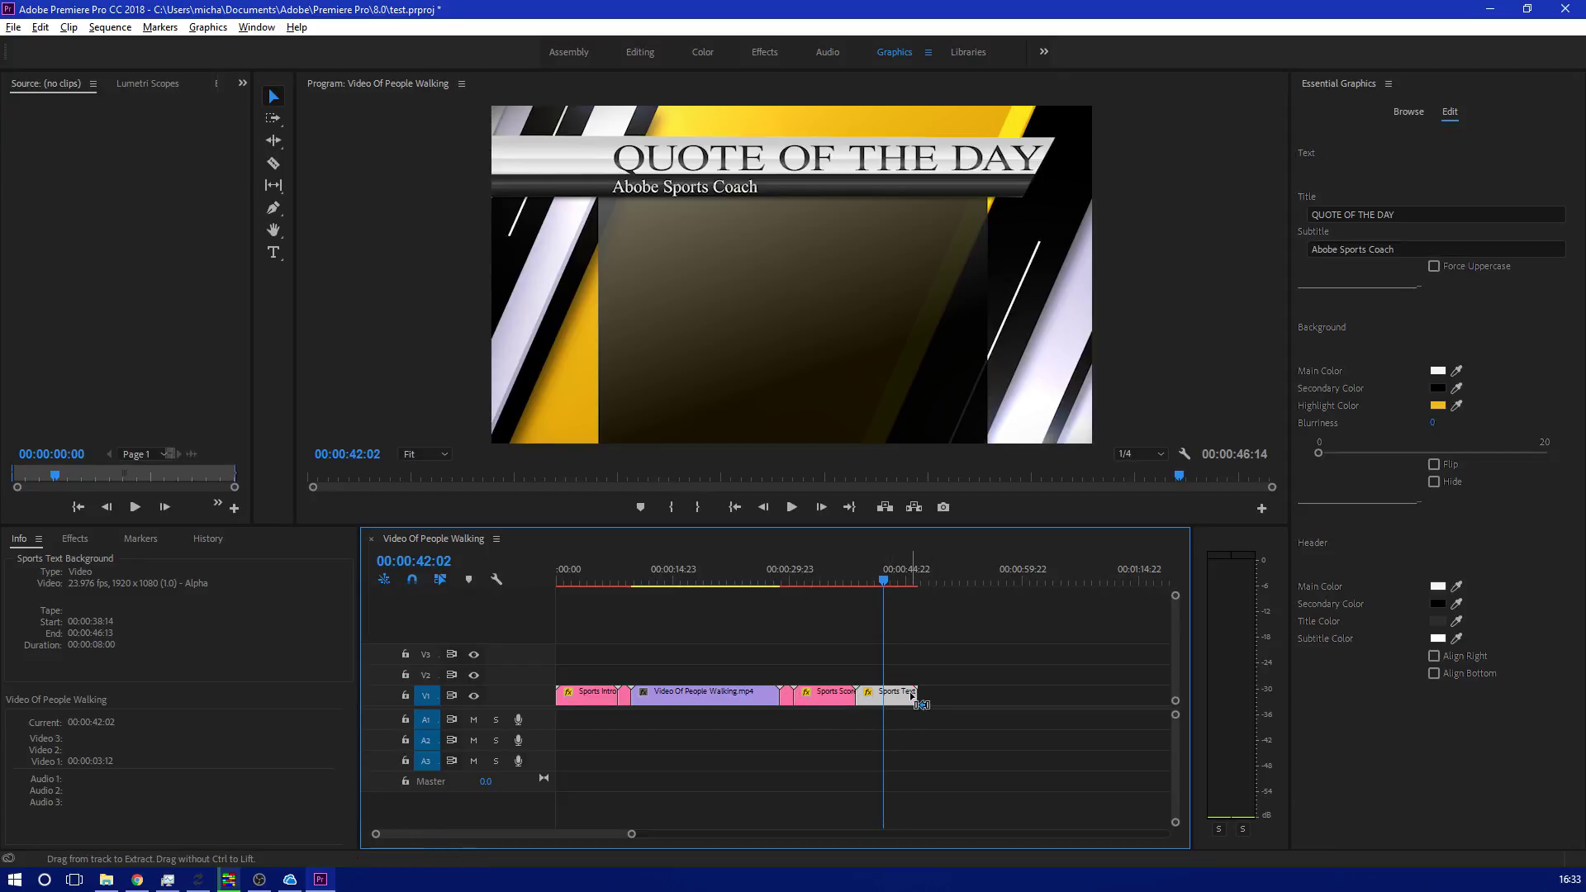
click(807, 698)
click(785, 698)
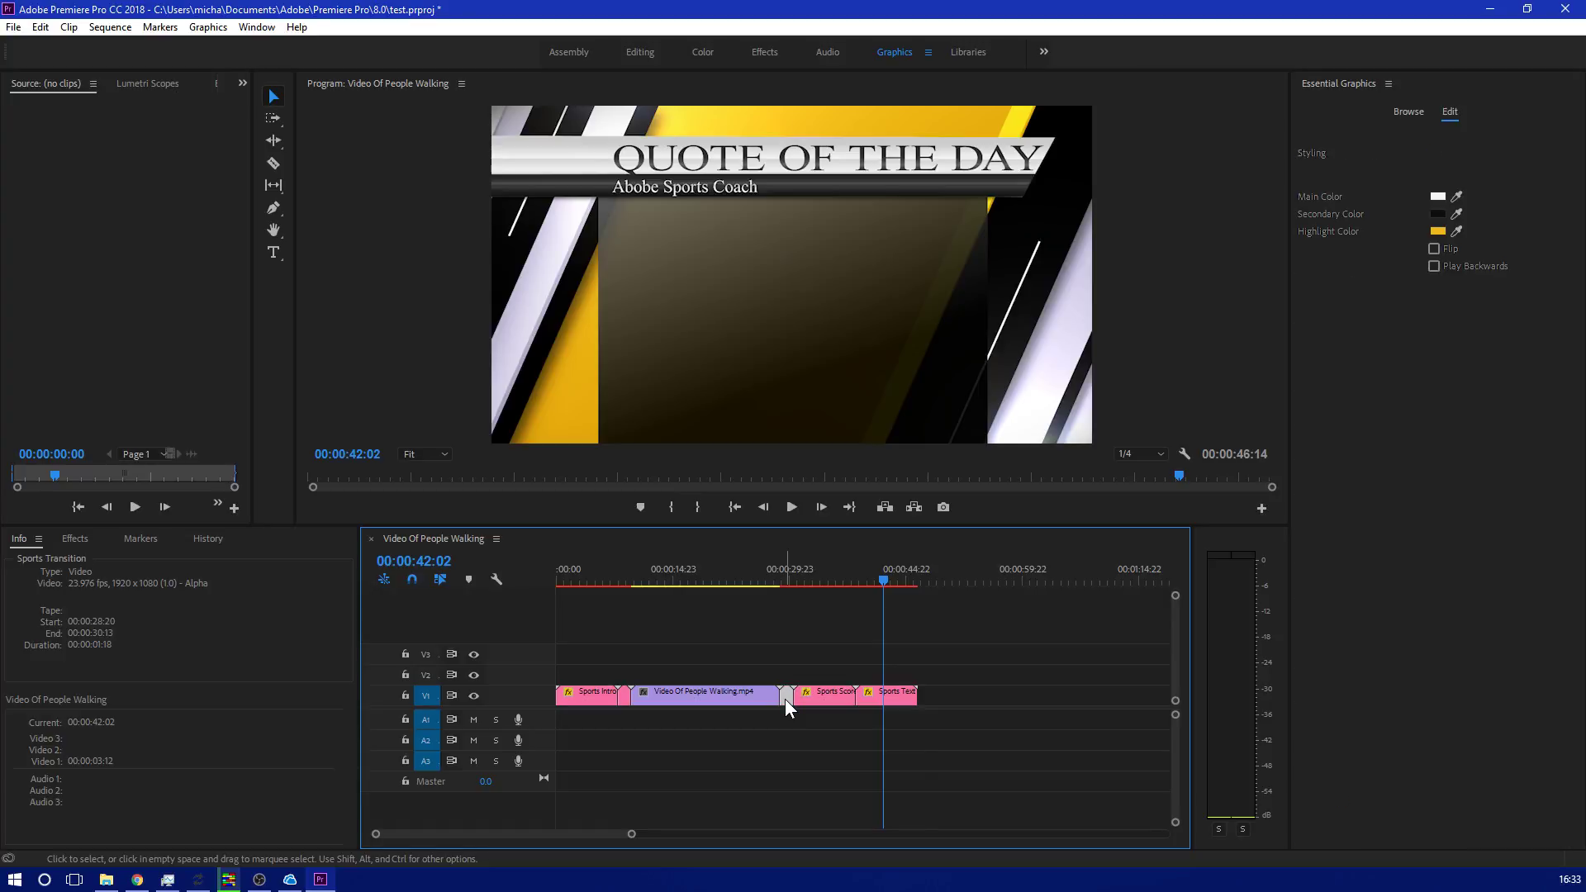
Select the Sports template clips on V1 together to check for shared editable properties, and clear the selection.
shift+click(877, 695)
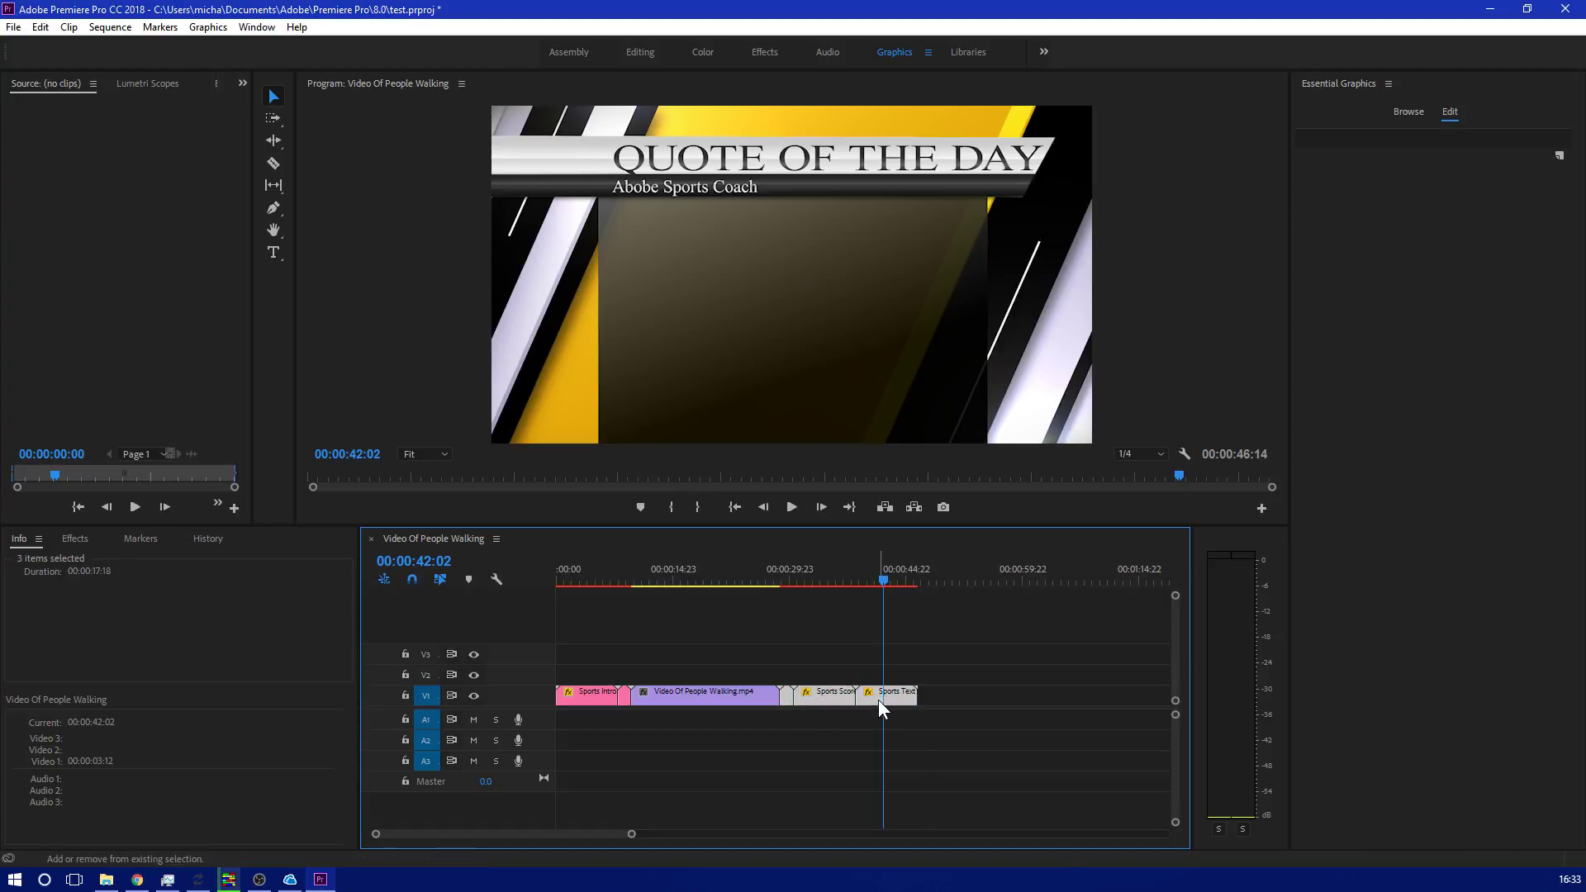
key(ctrl+a)
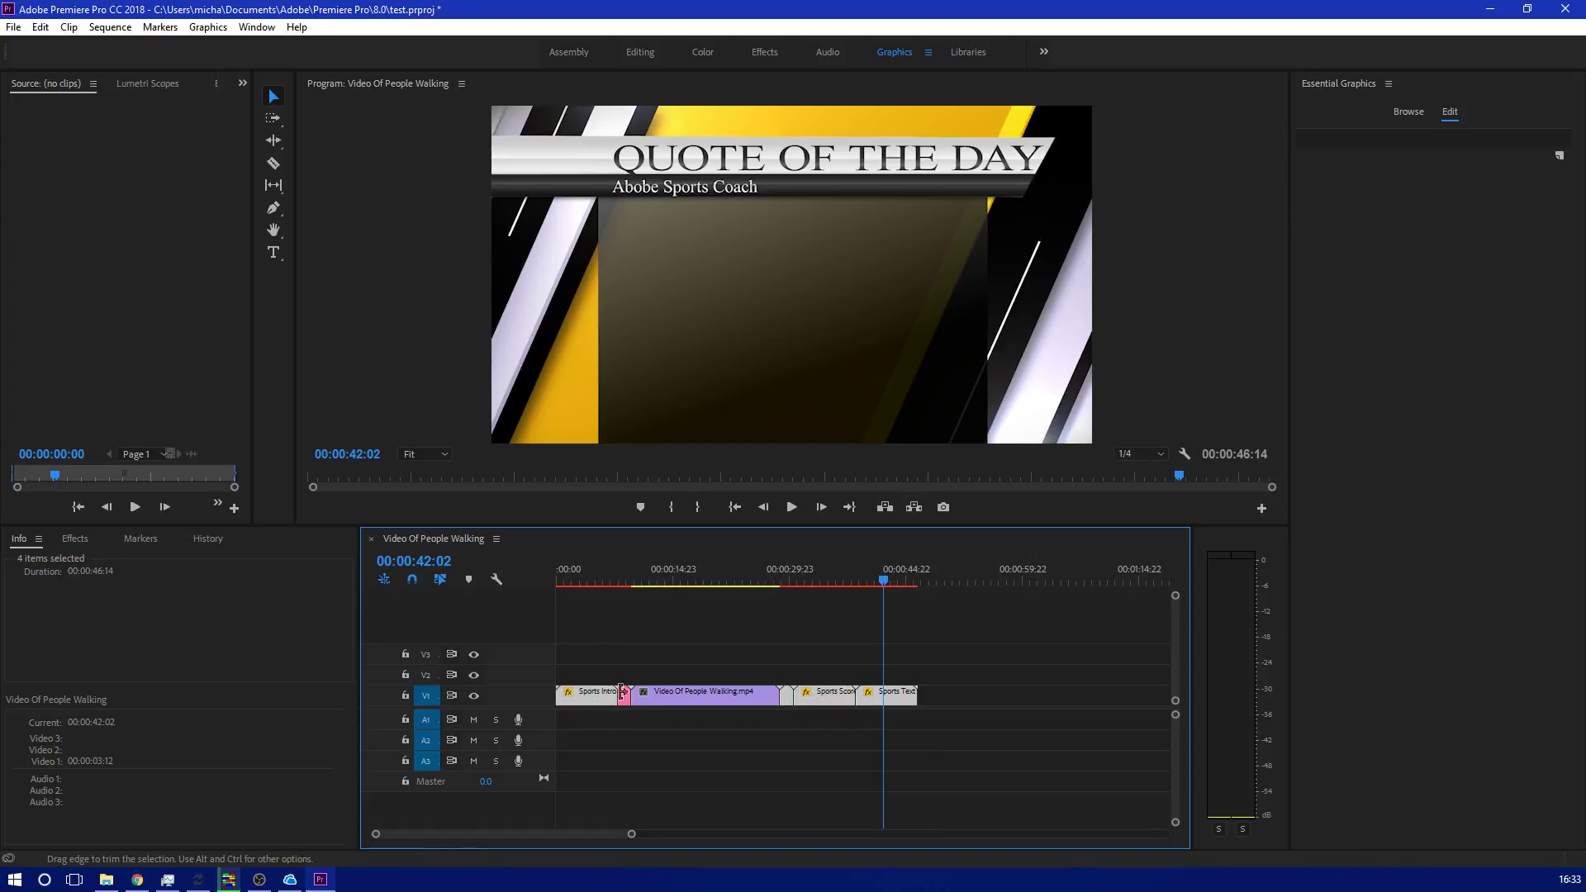
click(979, 698)
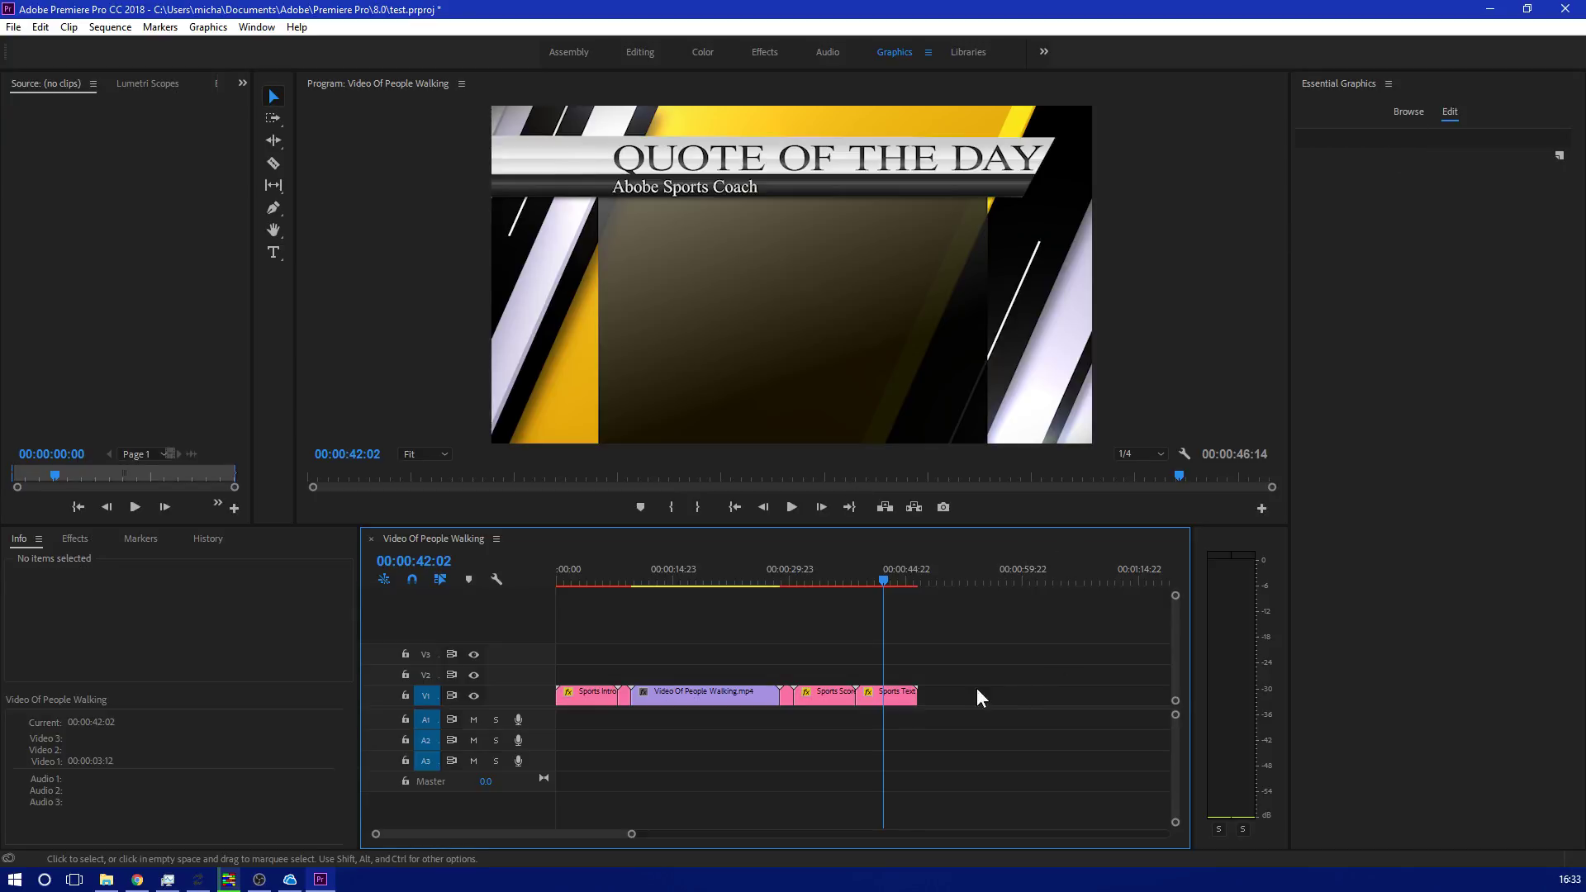
View the scoreboard at 00:00:36:18, review the Sports Text Background clip's editable properties, and return the playhead to the sequence start.
drag(883, 581, 842, 581)
click(866, 698)
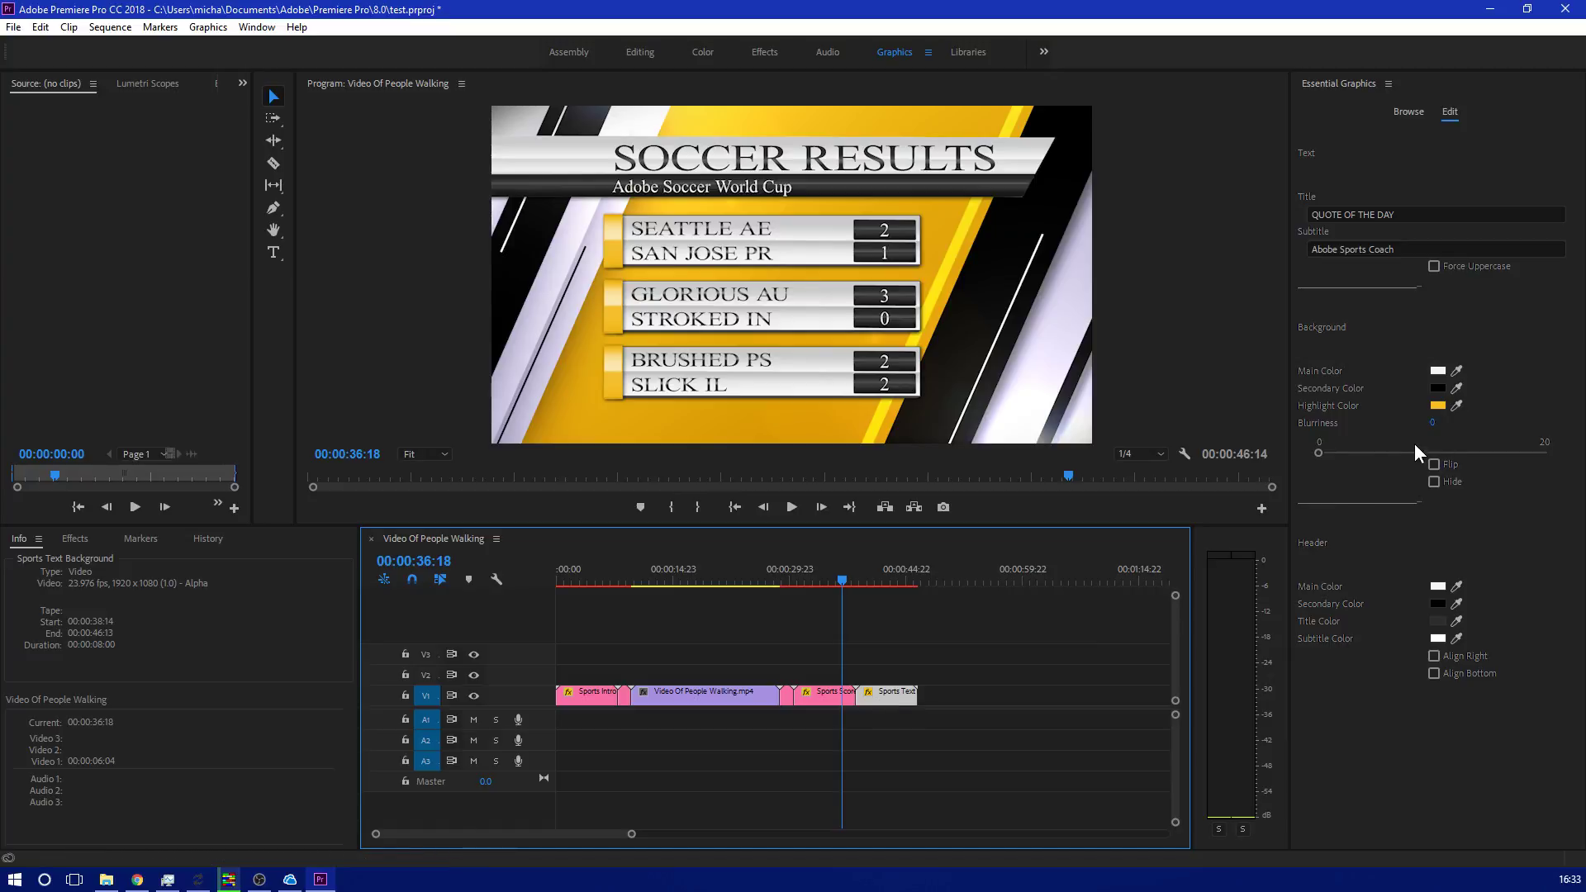
click(1361, 504)
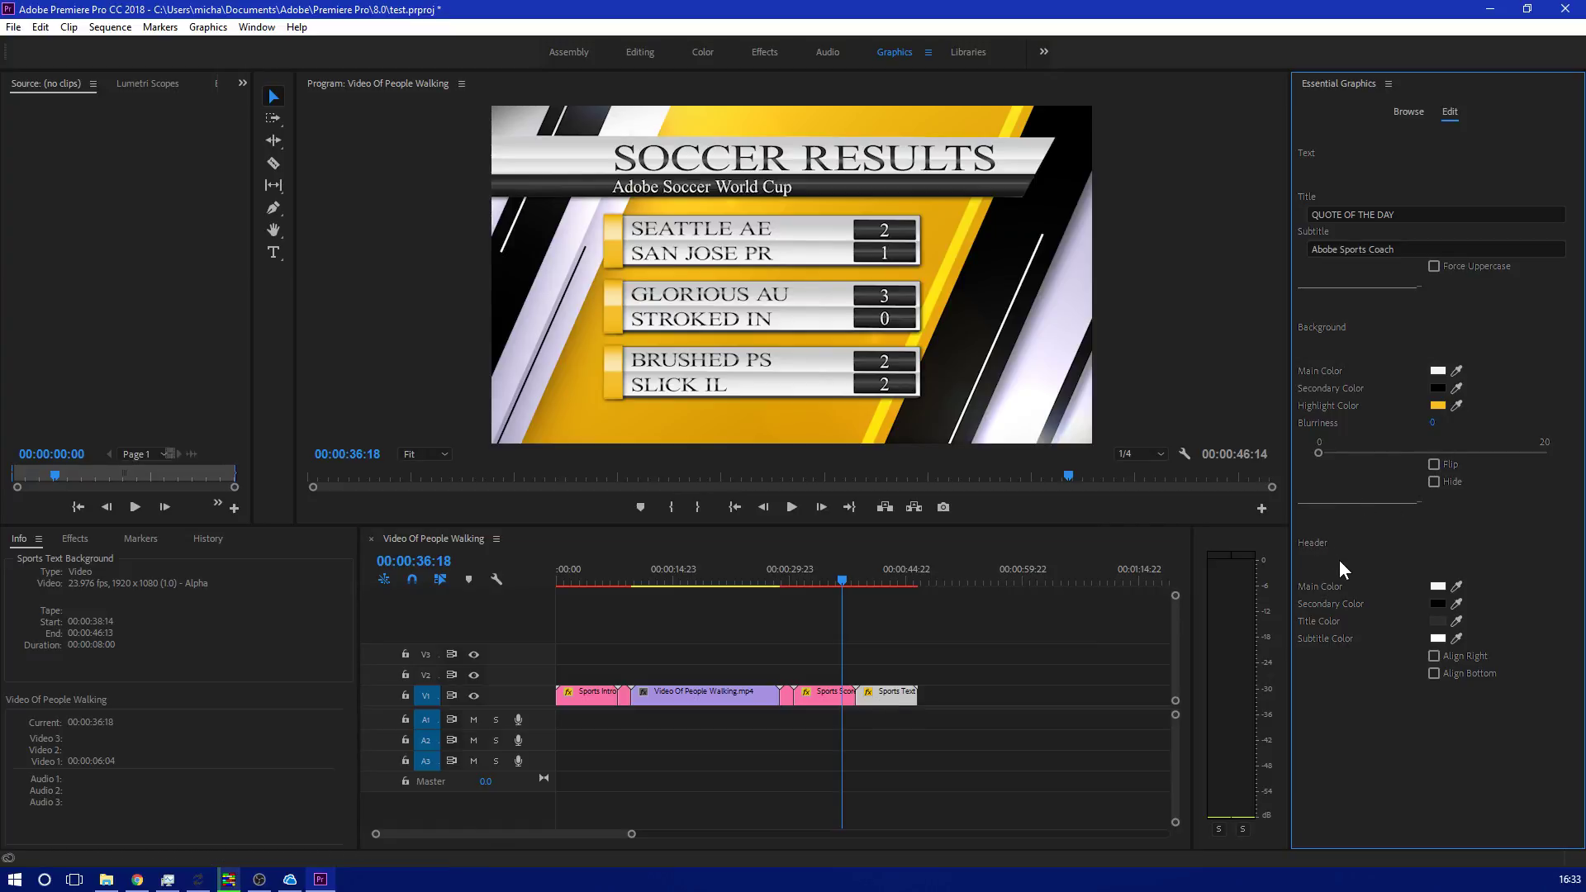
drag(832, 578, 518, 582)
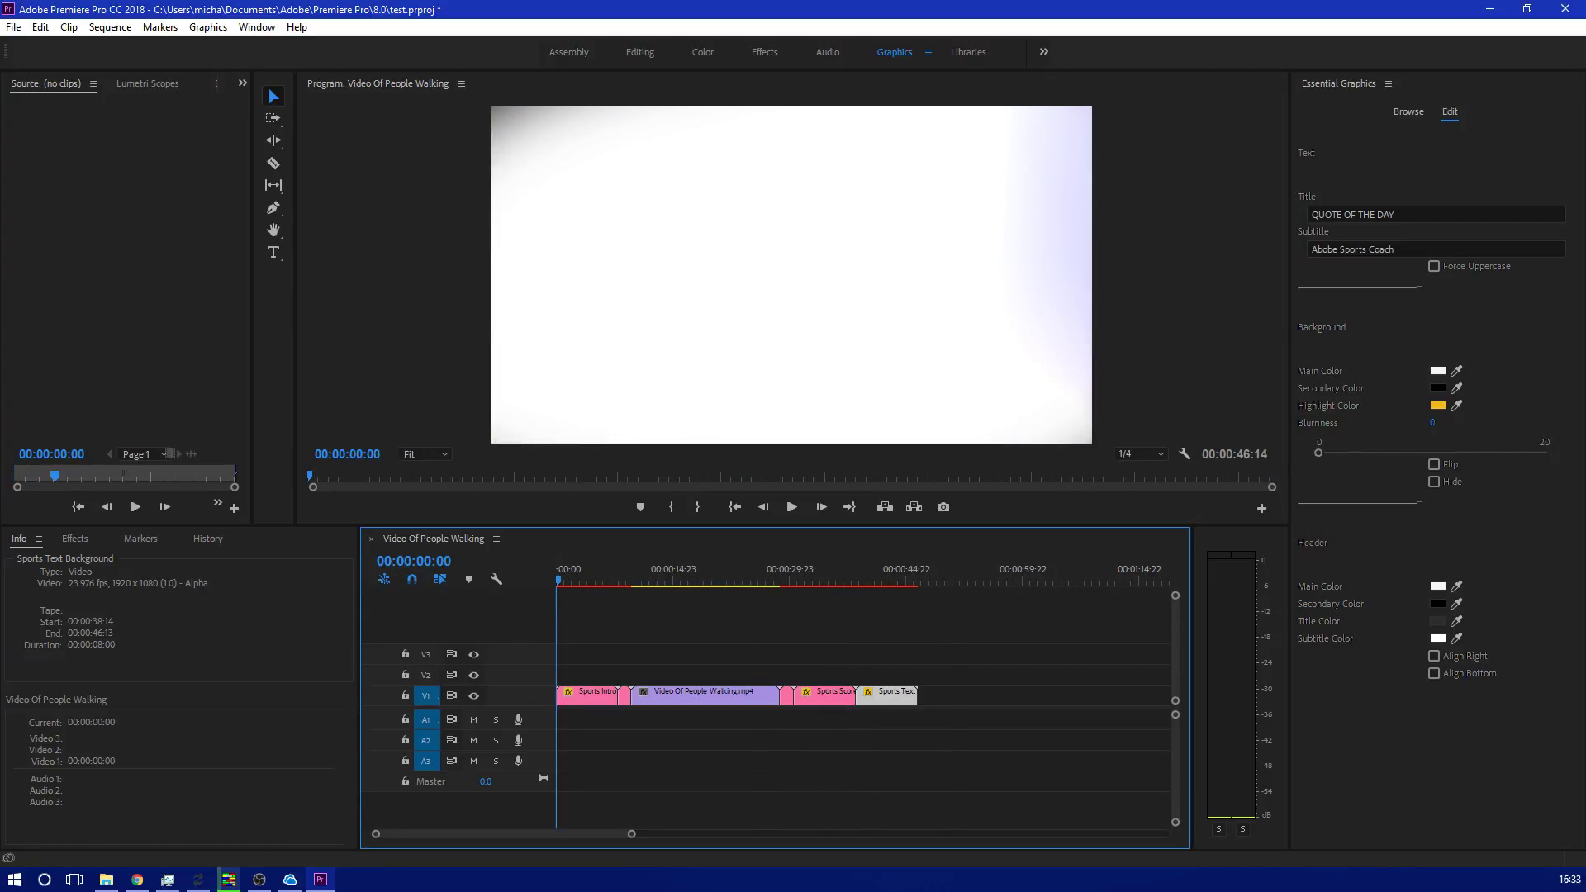